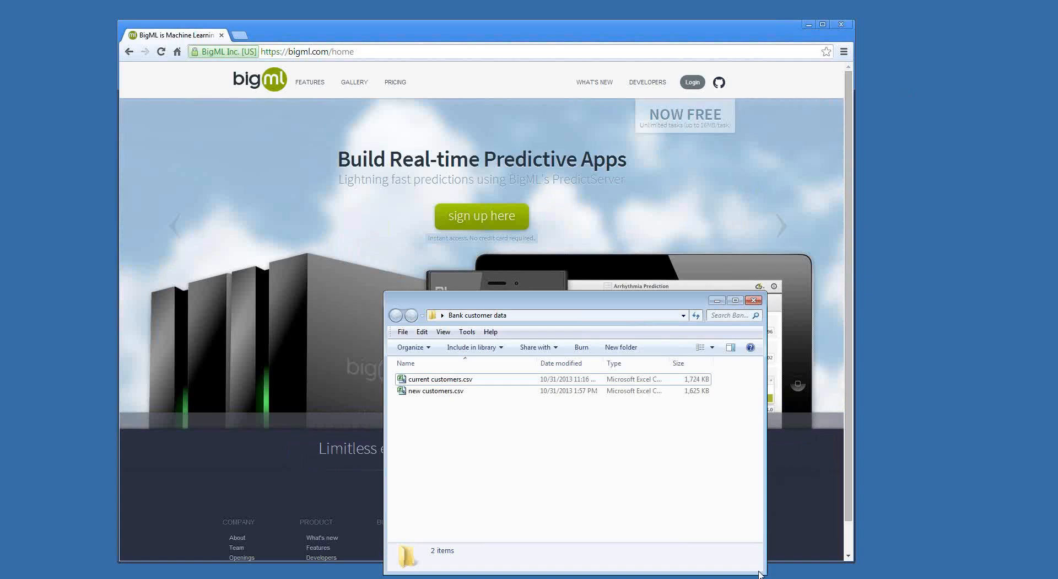
# Step: Open current customers.csv from the Bank customer data folder in Excel and look through its rows down to the end
pyautogui.moveTo(640, 305); pyautogui.dragTo(846, 157)
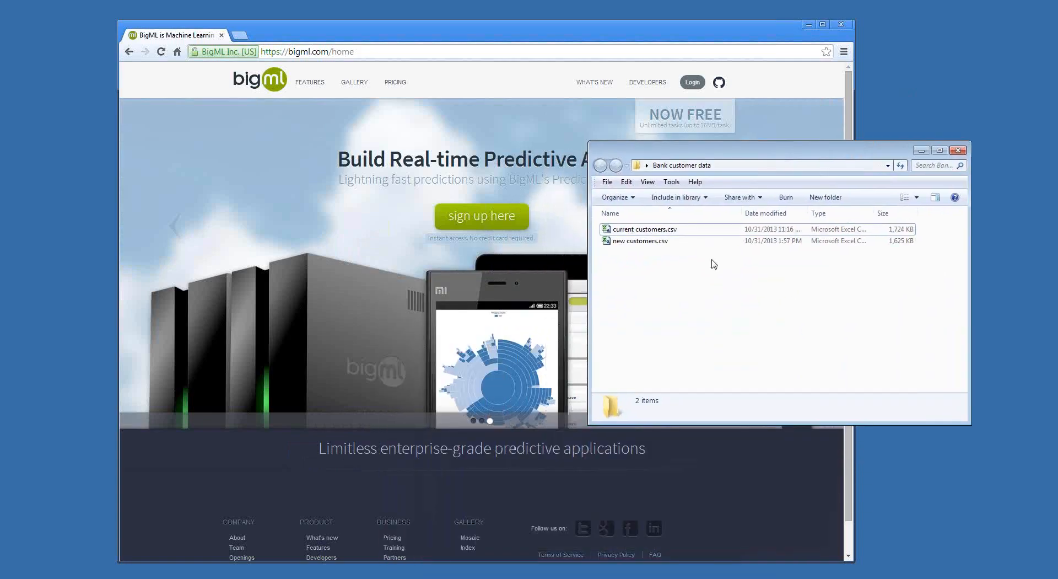
pyautogui.doubleClick(638, 230)
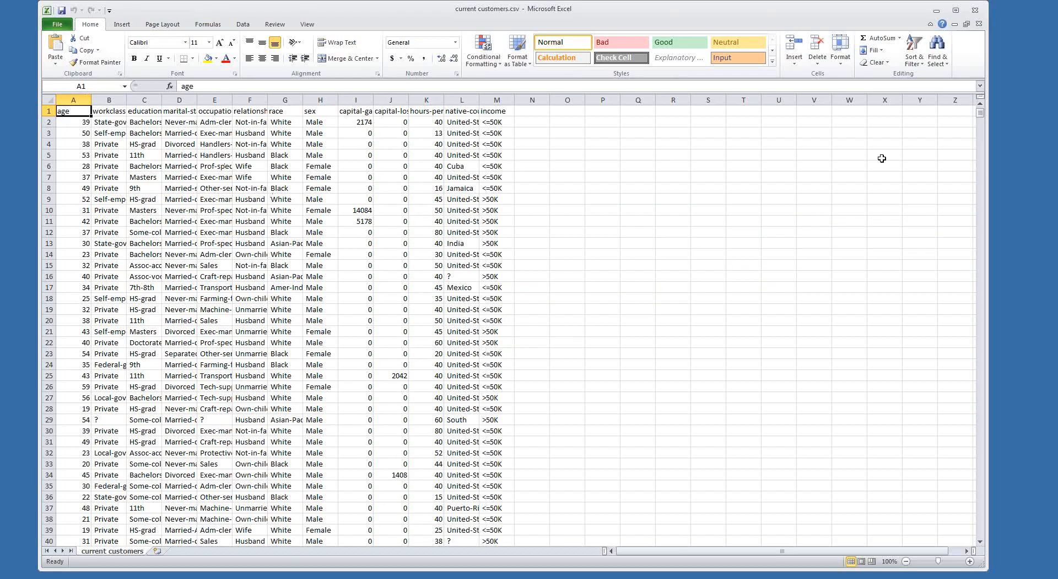
pyautogui.moveTo(982, 116); pyautogui.dragTo(981, 534)
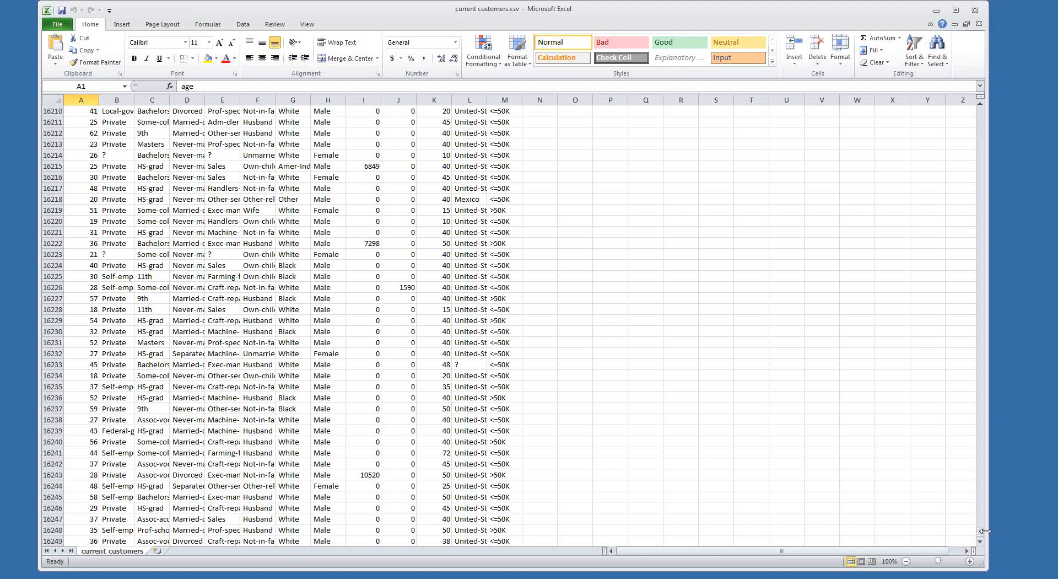
pyautogui.moveTo(985, 534); pyautogui.dragTo(976, 110)
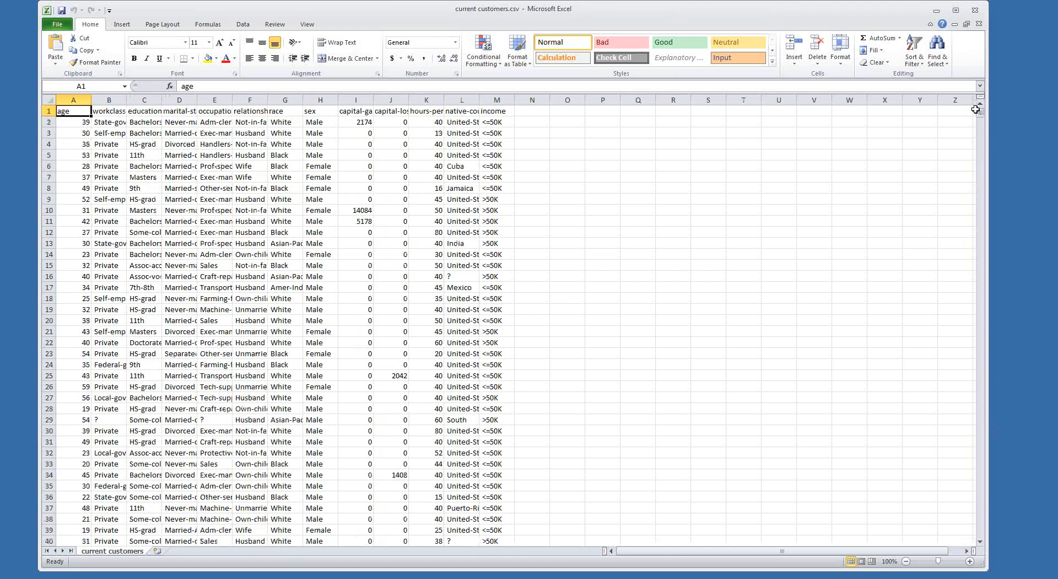
# Step: Examine the column headers from workclass to income in the customer spreadsheet, and close it
pyautogui.click(103, 111)
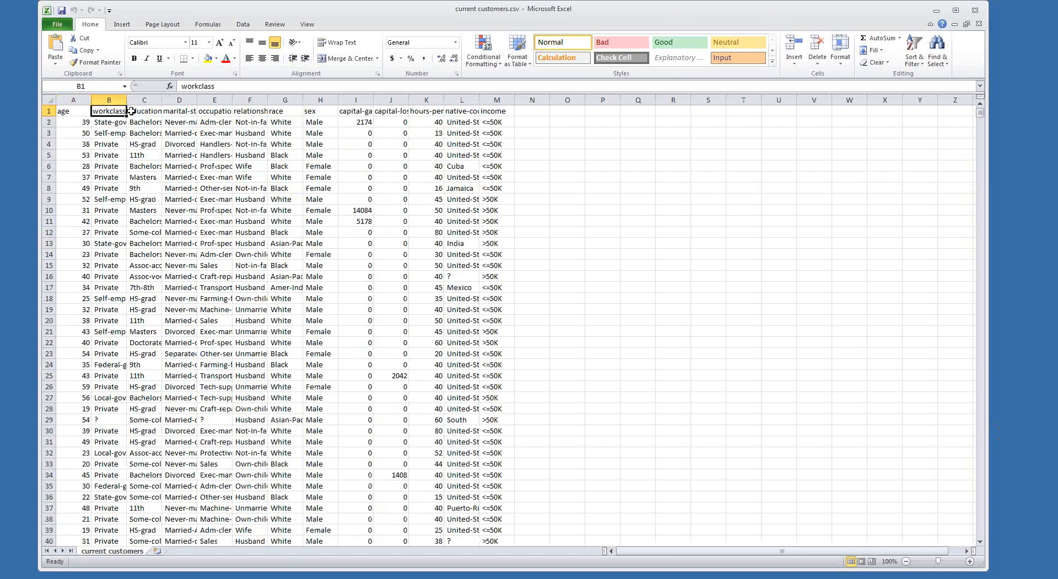
pyautogui.click(147, 111)
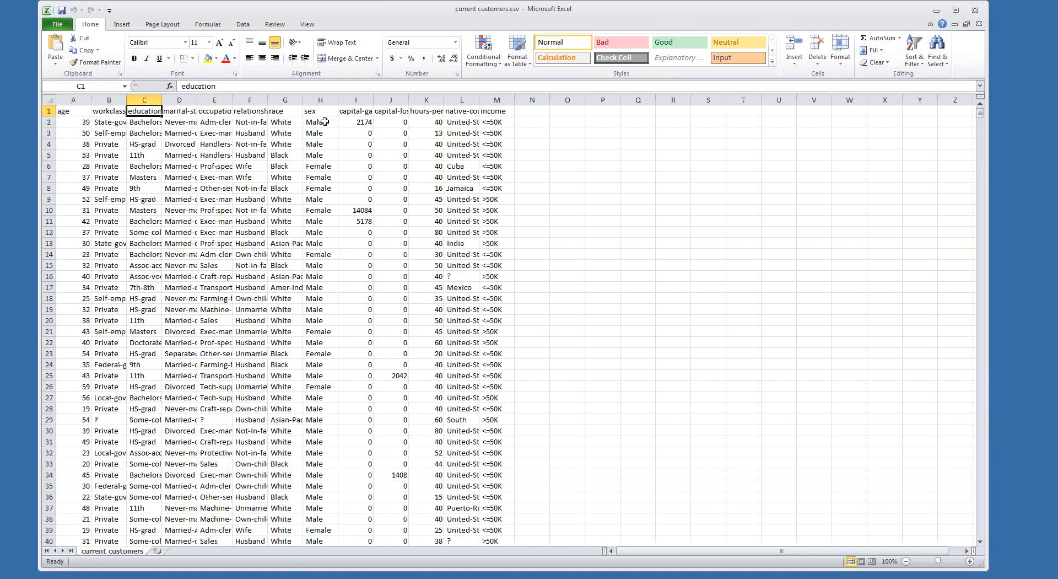
pyautogui.click(213, 112)
pyautogui.click(247, 112)
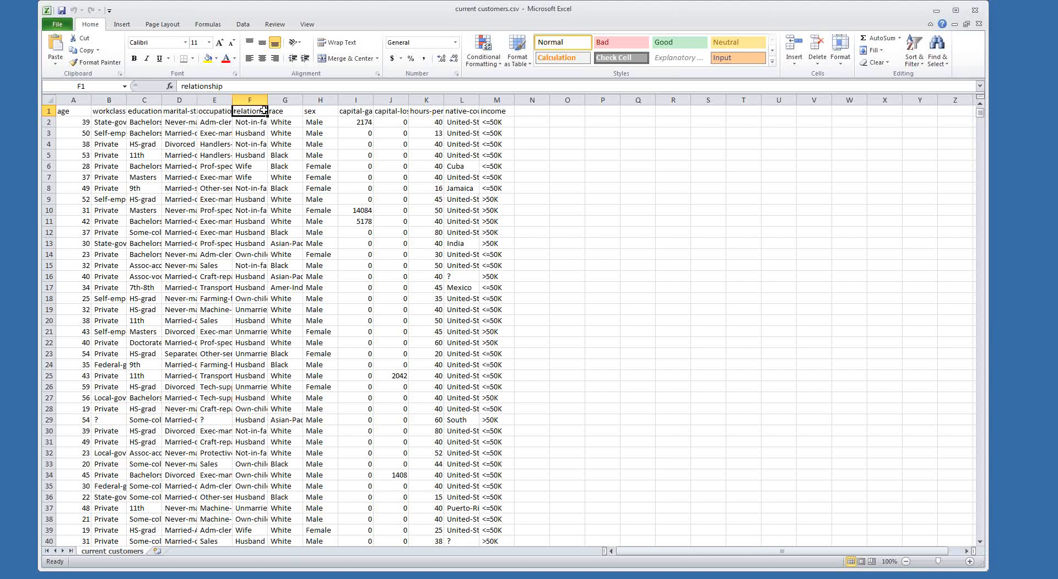
pyautogui.click(278, 111)
pyautogui.click(316, 111)
pyautogui.click(361, 110)
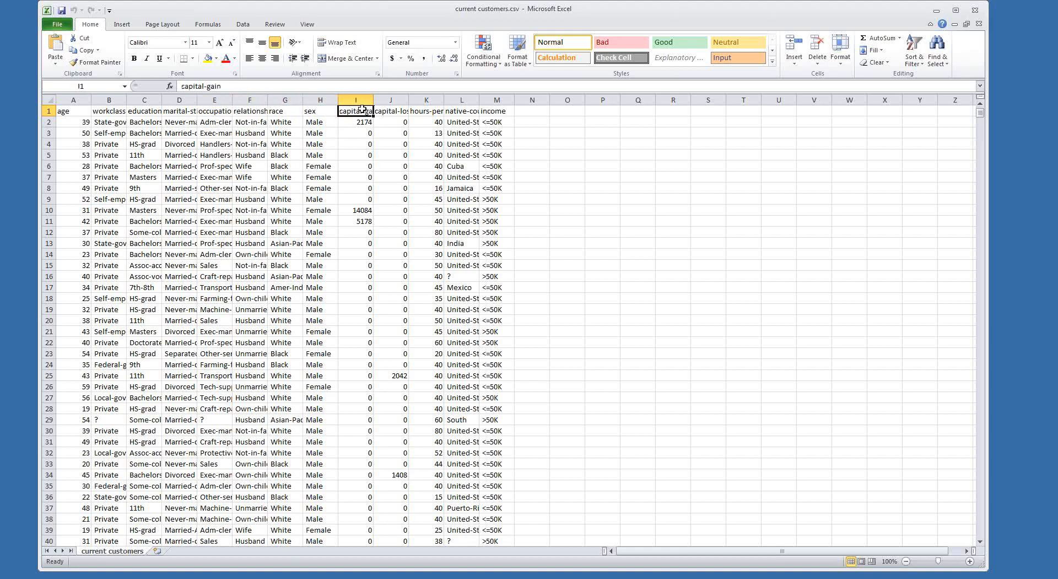
pyautogui.click(396, 112)
pyautogui.click(429, 111)
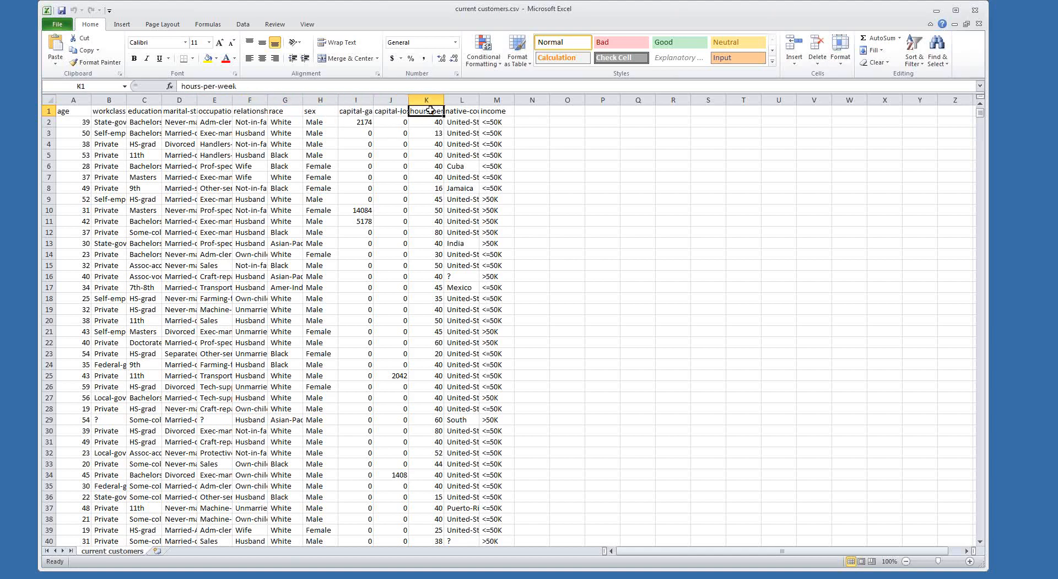
pyautogui.click(465, 112)
pyautogui.click(498, 112)
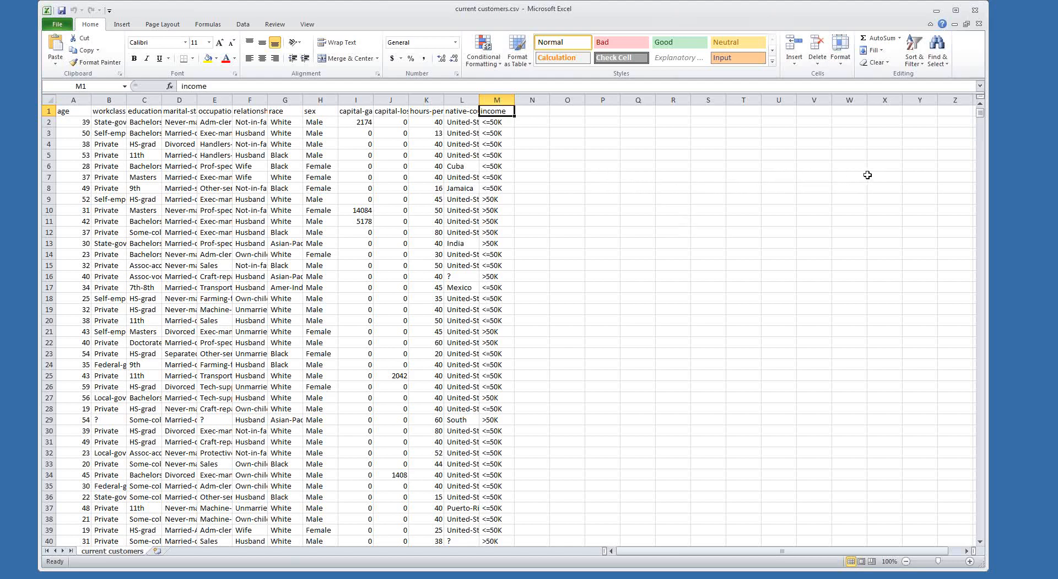
pyautogui.click(975, 11)
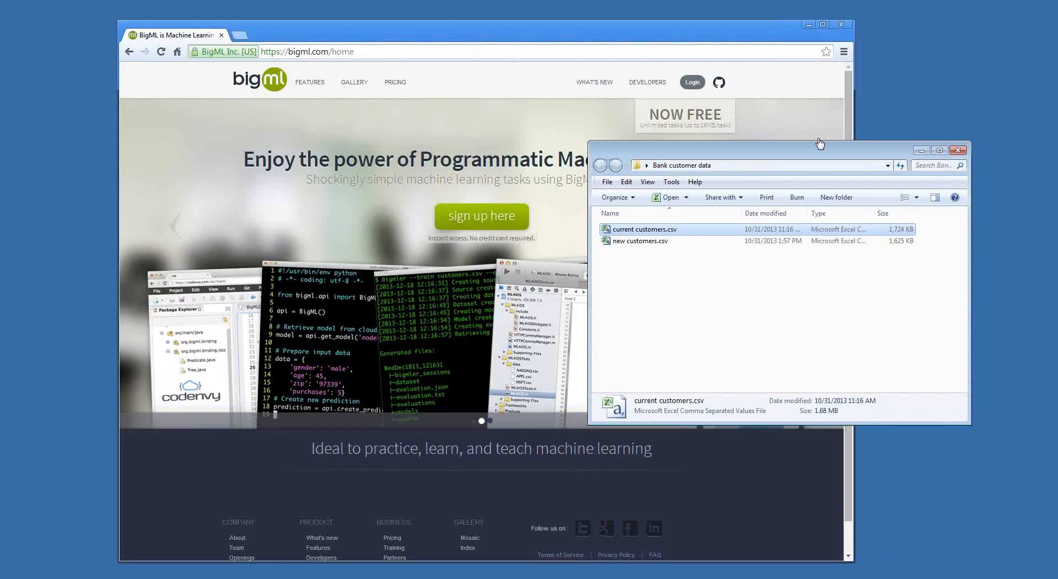
# Step: Switch to BigML, log in with the prefilled credentials, and upload current customers.csv as a new source
pyautogui.click(692, 82)
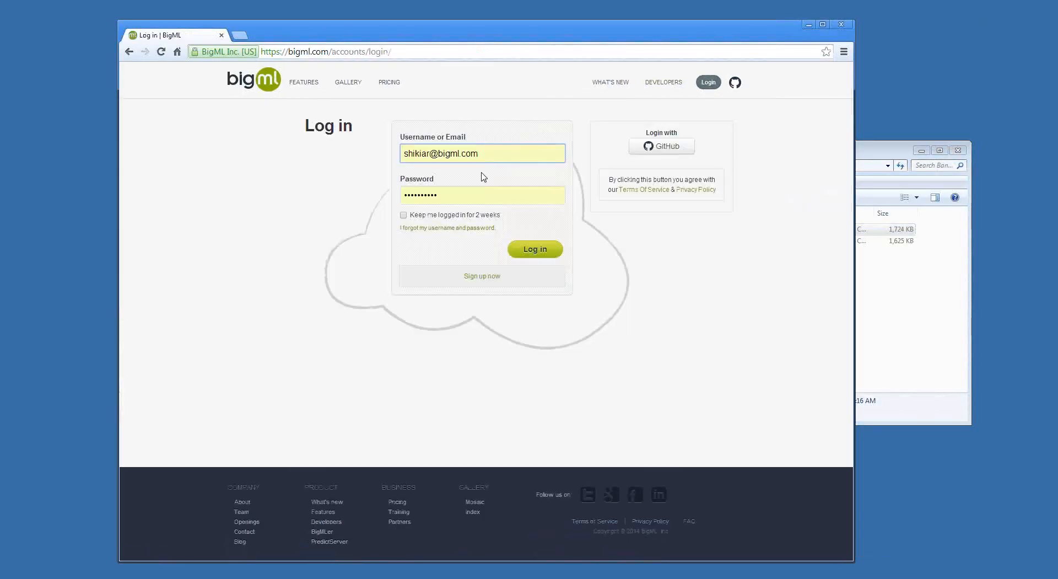
pyautogui.click(537, 256)
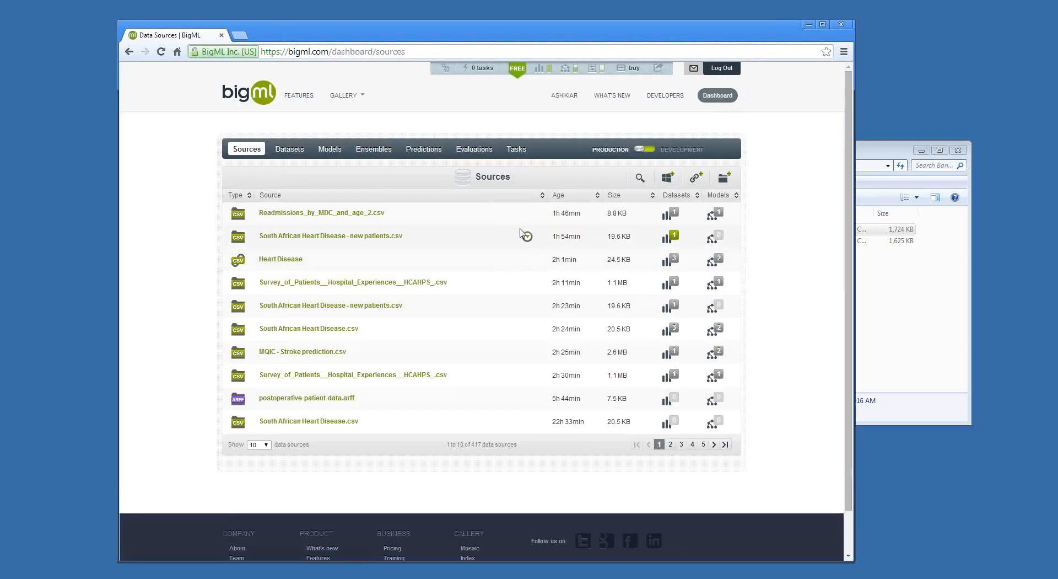
pyautogui.moveTo(879, 156); pyautogui.dragTo(884, 158)
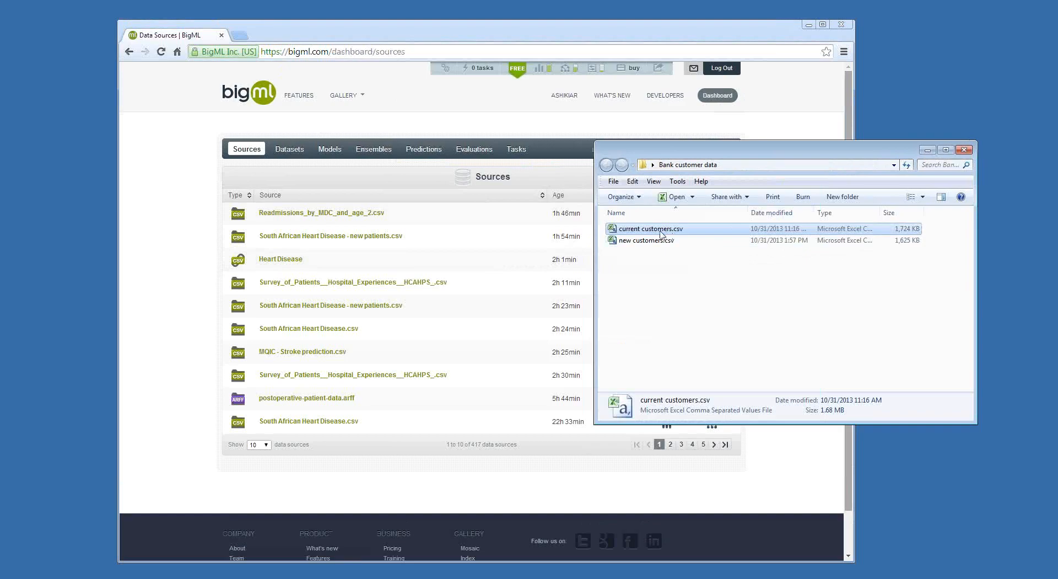
pyautogui.moveTo(661, 234); pyautogui.dragTo(498, 232)
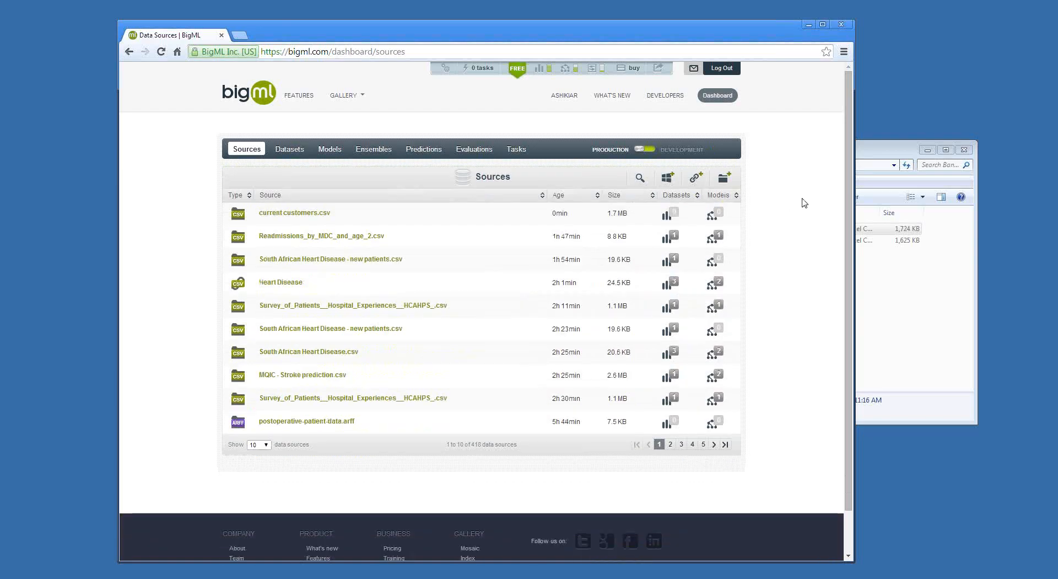
# Step: Open the current customers.csv source, show 50 fields per page, and inspect the detected field types
pyautogui.click(307, 217)
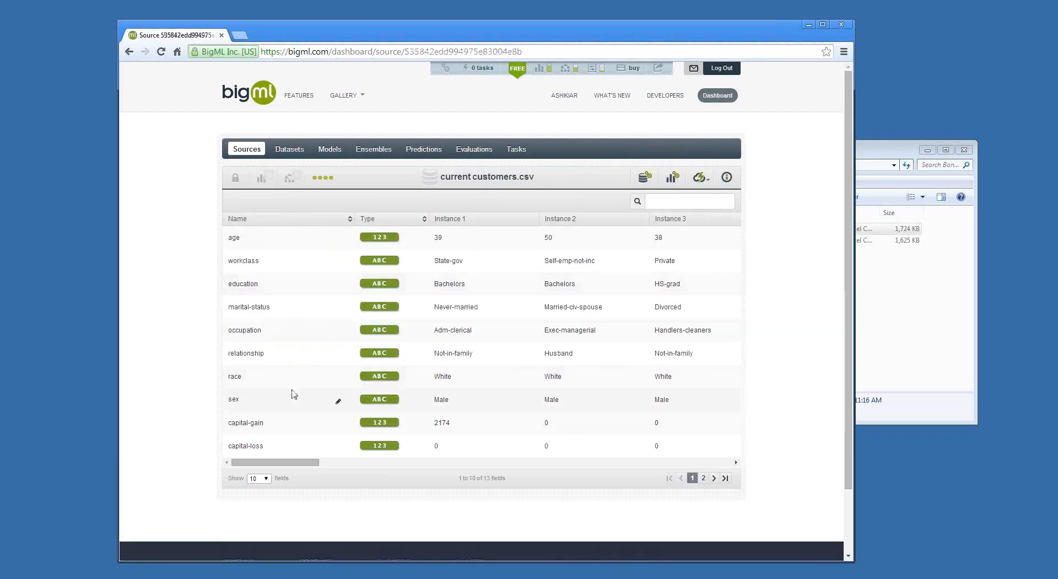
pyautogui.click(257, 478)
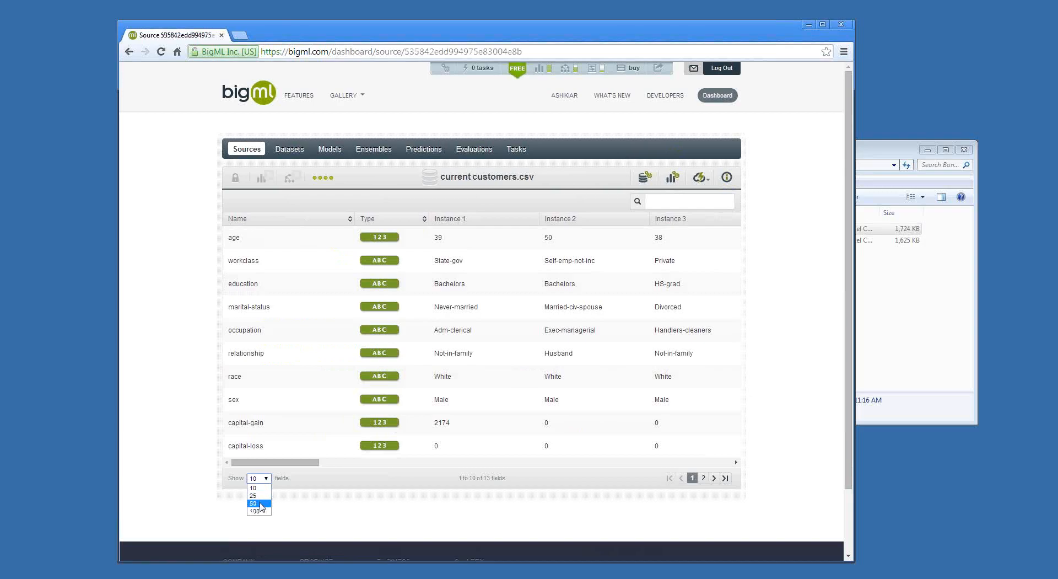
pyautogui.click(255, 503)
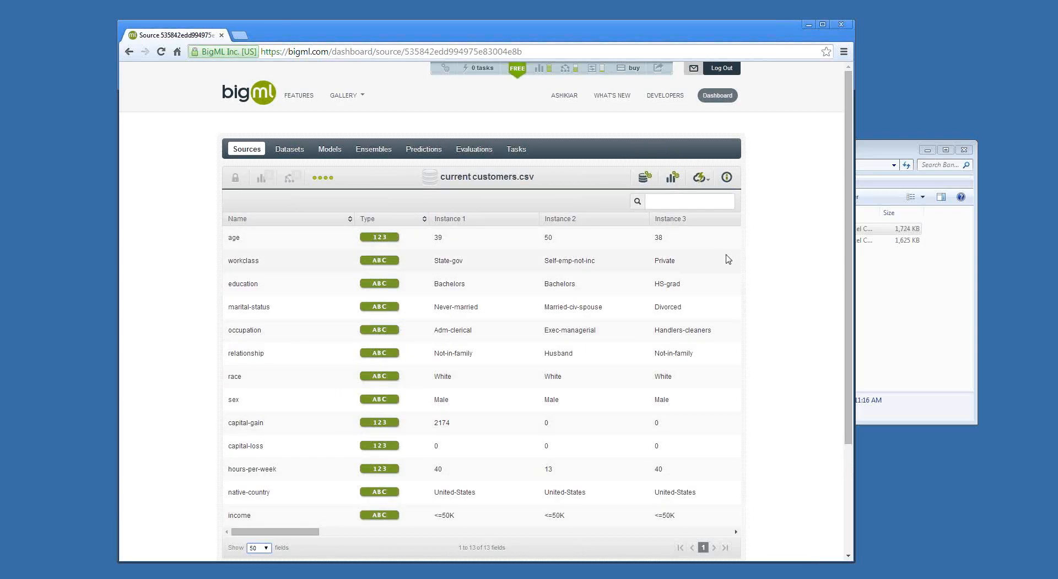
pyautogui.moveTo(396, 243)
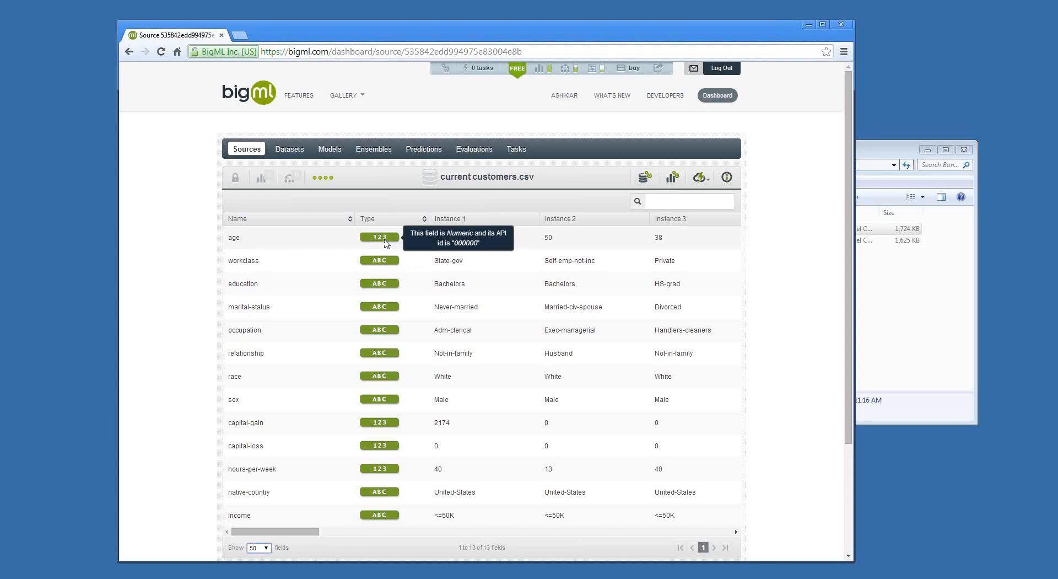
pyautogui.moveTo(382, 262)
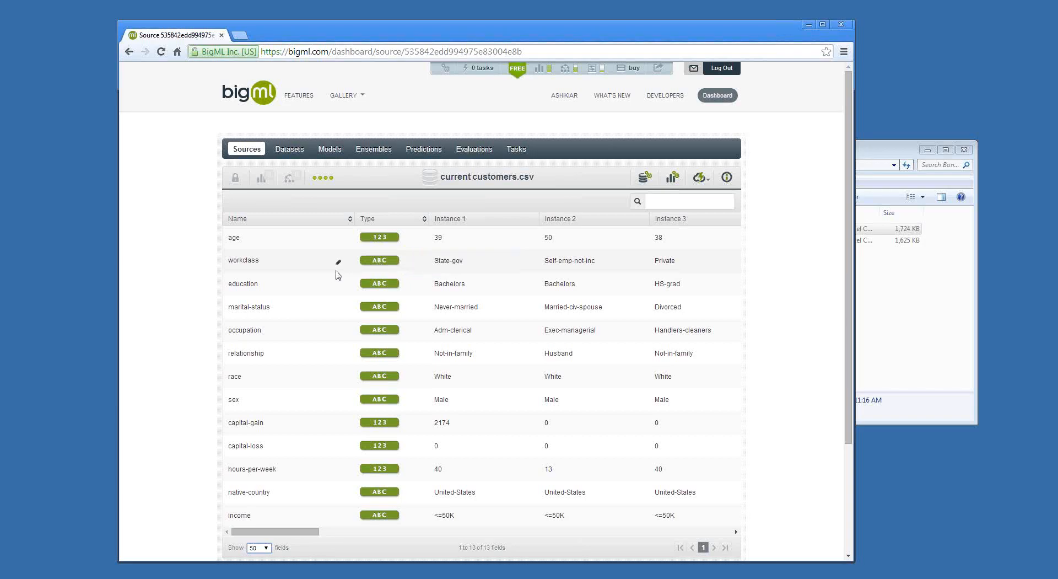
pyautogui.moveTo(307, 532); pyautogui.dragTo(267, 531)
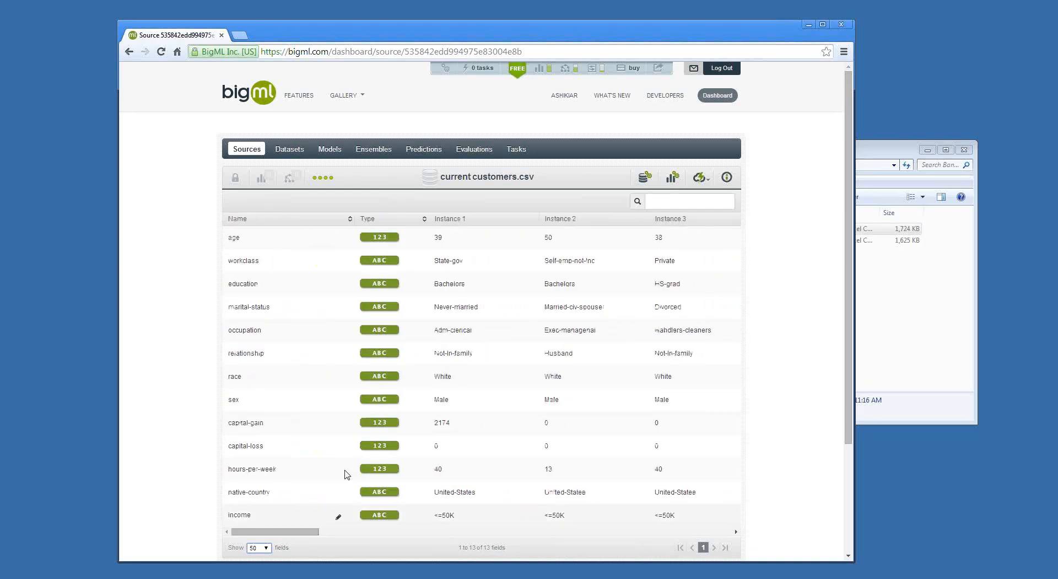
# Step: In the source's configuration, try Categorical as the age field's type, restore it to Numeric, and leave the configuration
pyautogui.click(642, 184)
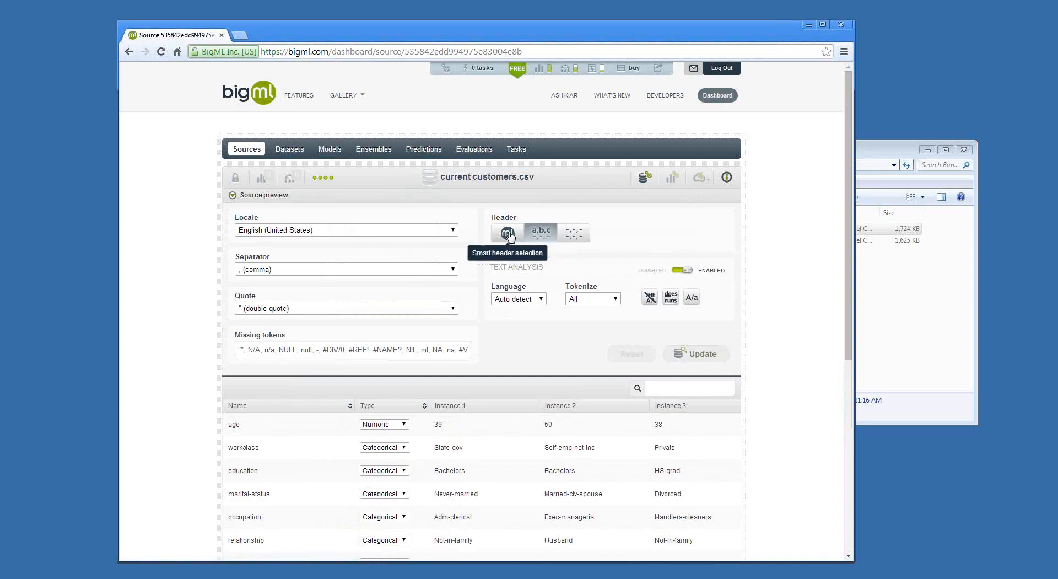
pyautogui.scroll(-1, 481, 280)
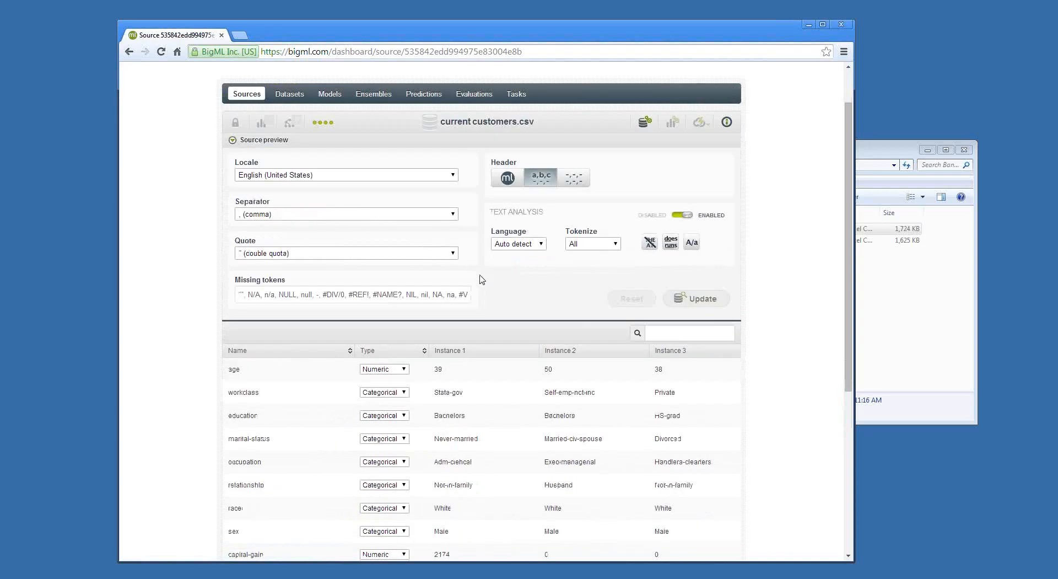
pyautogui.scroll(-2, 485, 275)
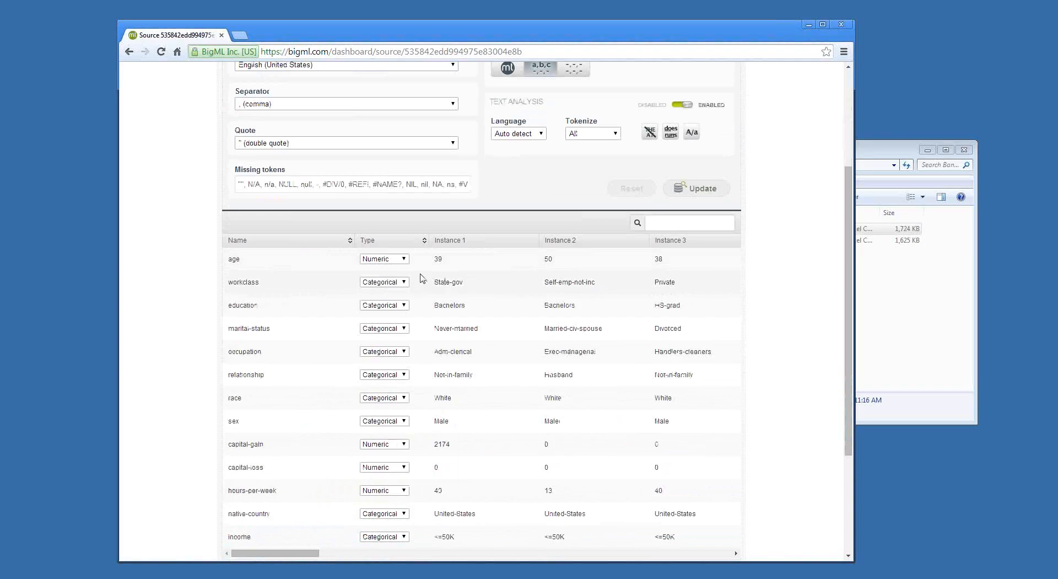
pyautogui.click(384, 259)
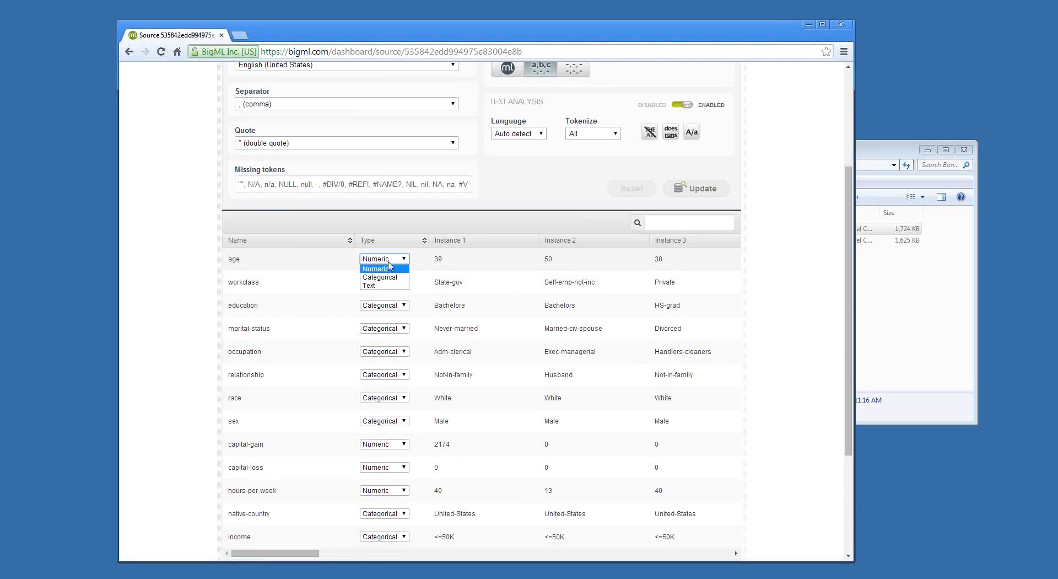
pyautogui.click(381, 277)
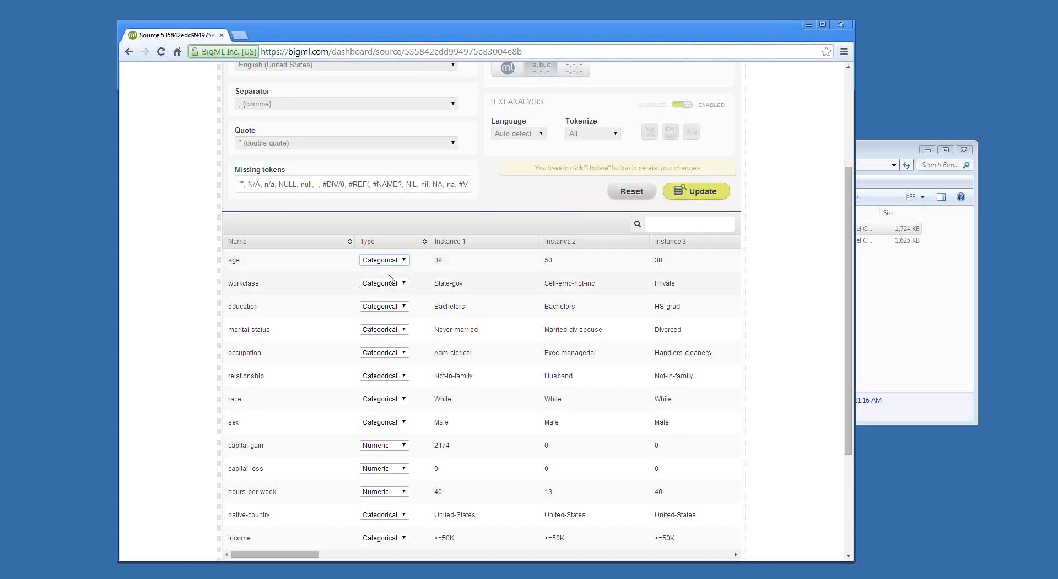
pyautogui.click(389, 260)
pyautogui.click(386, 270)
pyautogui.scroll(3, 673, 279)
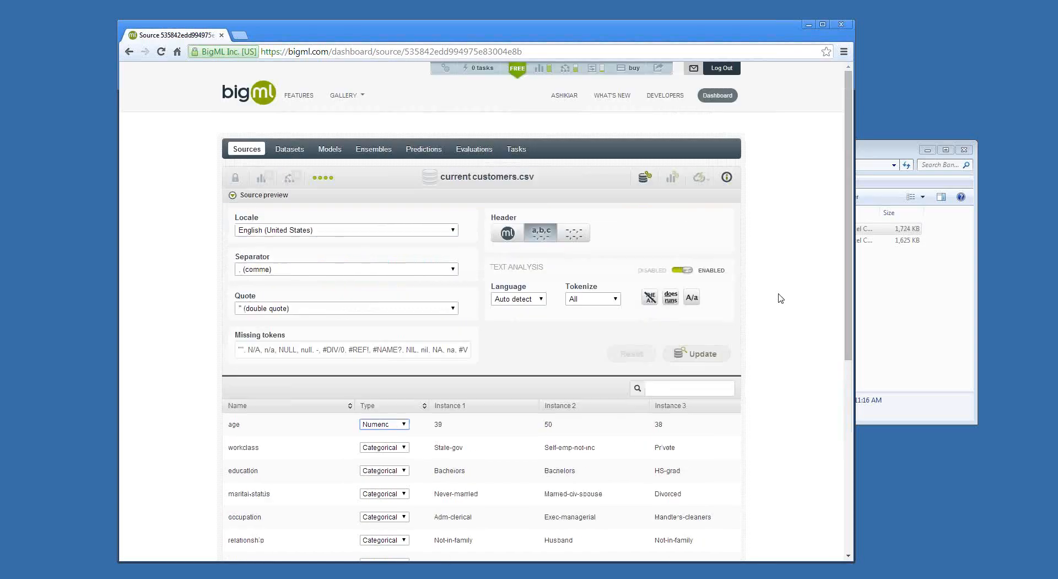
pyautogui.click(645, 177)
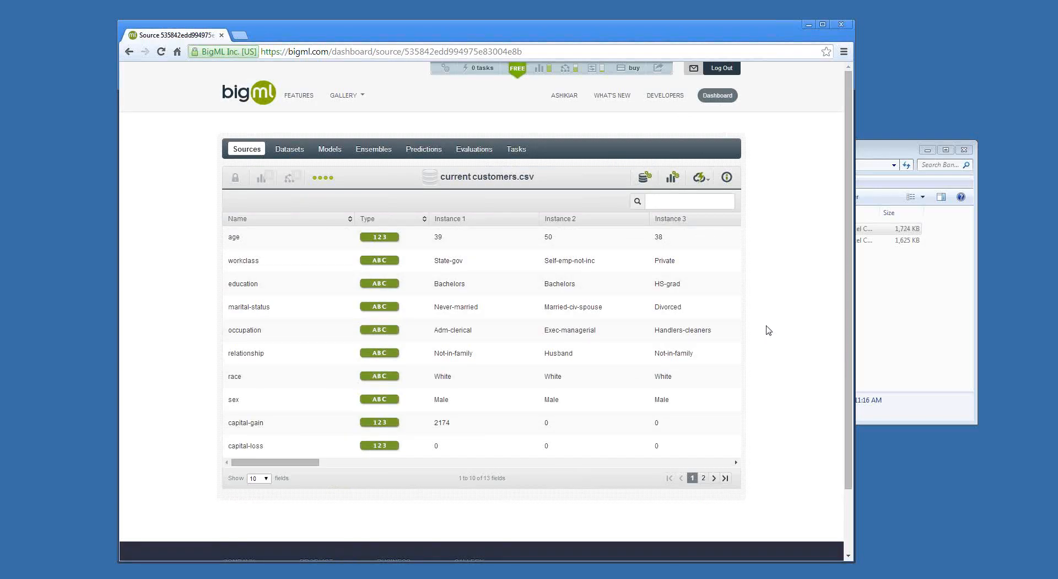
# Step: Create a dataset named "current customers' dataset" from 100% of the current customers.csv source
pyautogui.click(672, 179)
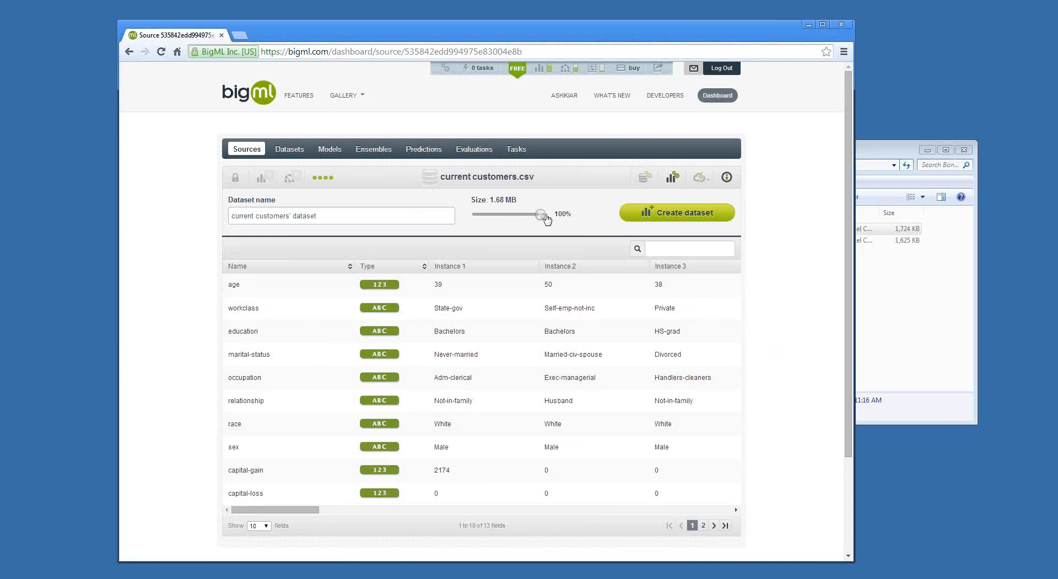
pyautogui.moveTo(541, 216)
pyautogui.mouseDown()
pyautogui.moveTo(468, 220)
pyautogui.moveTo(544, 219)
pyautogui.mouseUp()
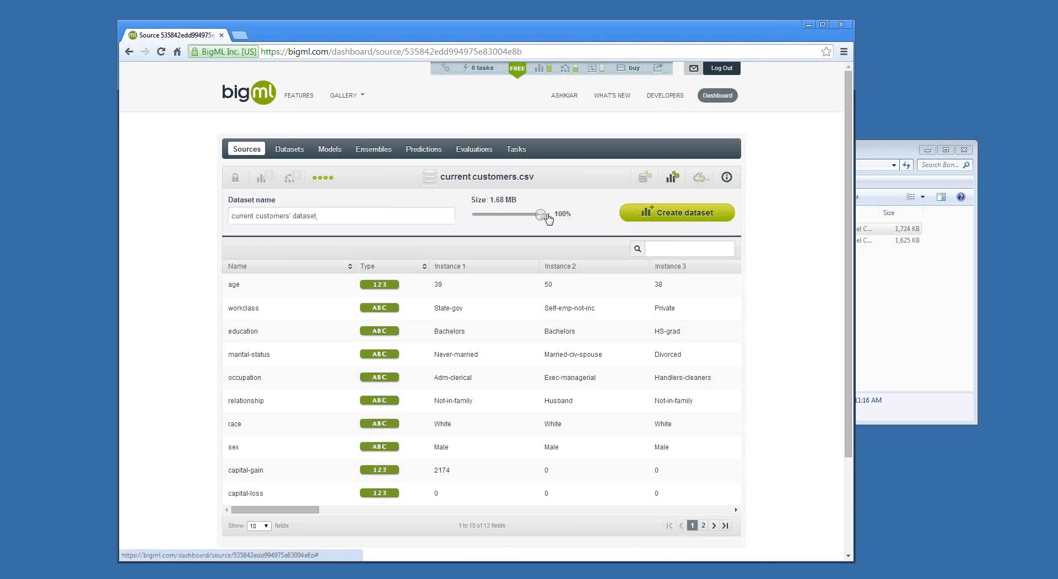
pyautogui.click(680, 218)
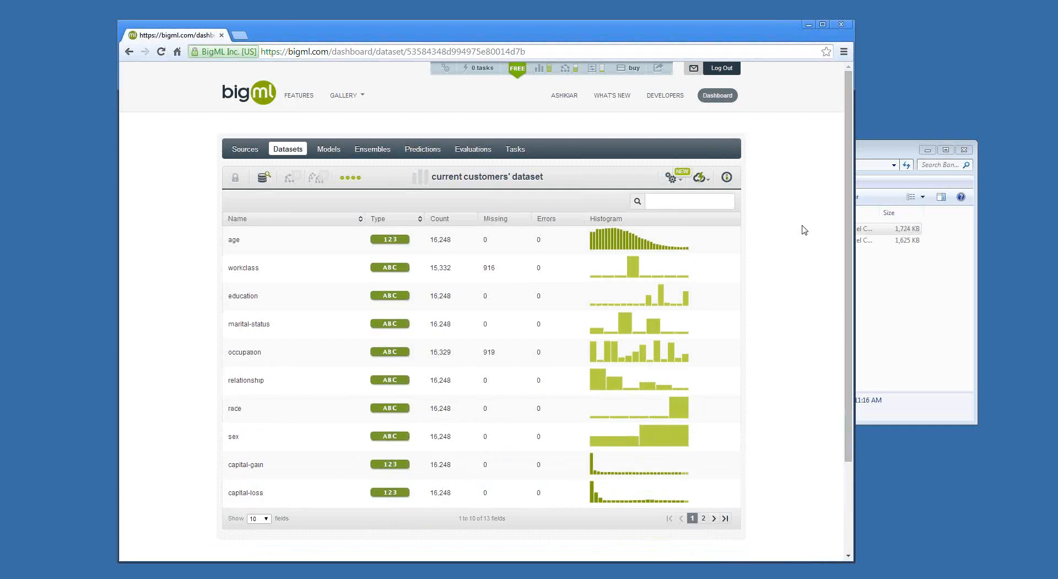
# Step: Show 100 fields per page in the dataset and inspect the histograms of the age and workclass fields
pyautogui.scroll(-1, 772, 248)
pyautogui.click(259, 463)
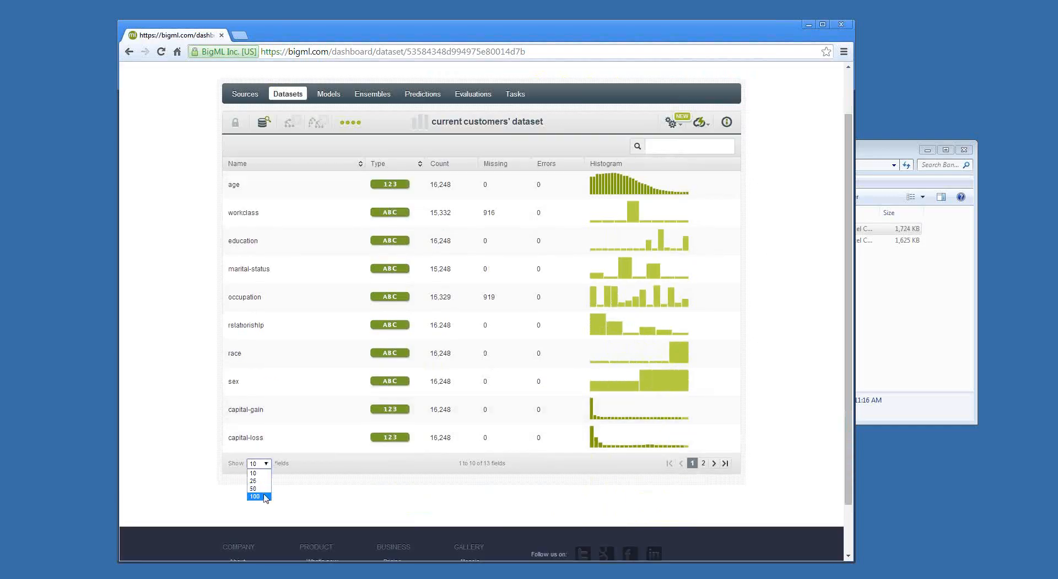
pyautogui.click(263, 495)
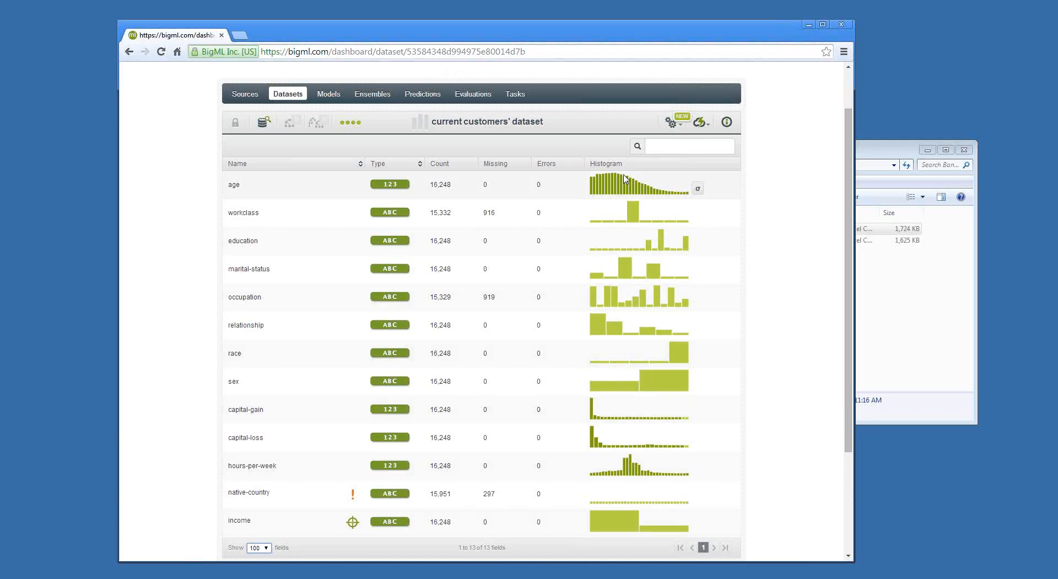
pyautogui.moveTo(608, 188)
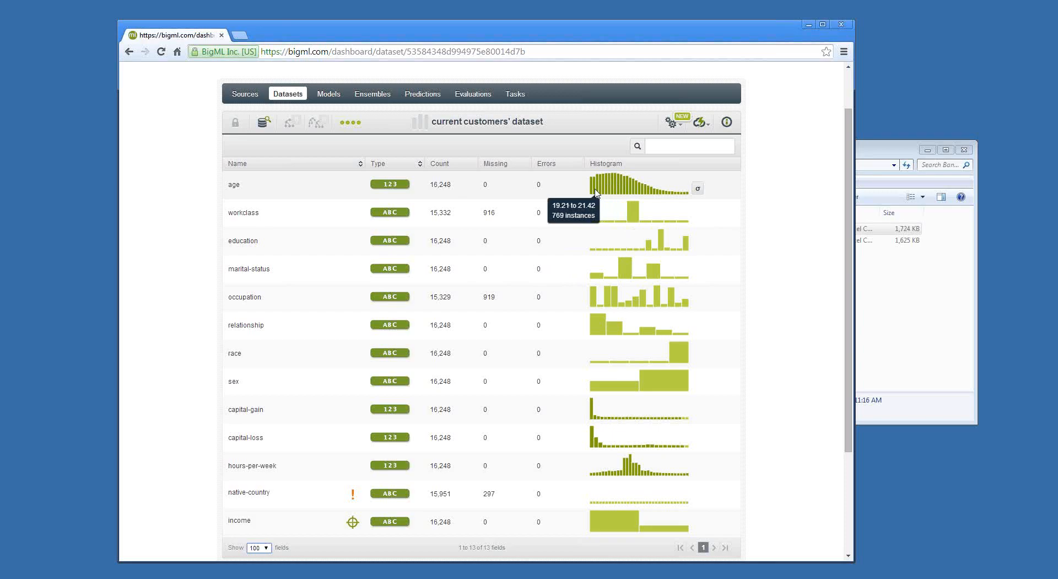
pyautogui.moveTo(698, 191)
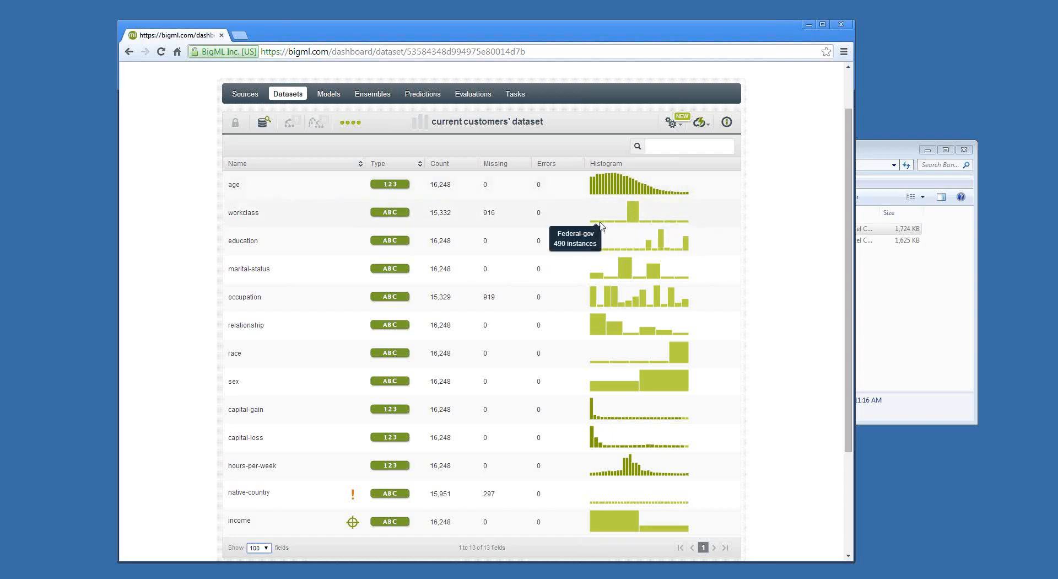
# Step: Inspect the workclass histogram and the native-country field's warning marker in the current customers' dataset
pyautogui.moveTo(620, 225)
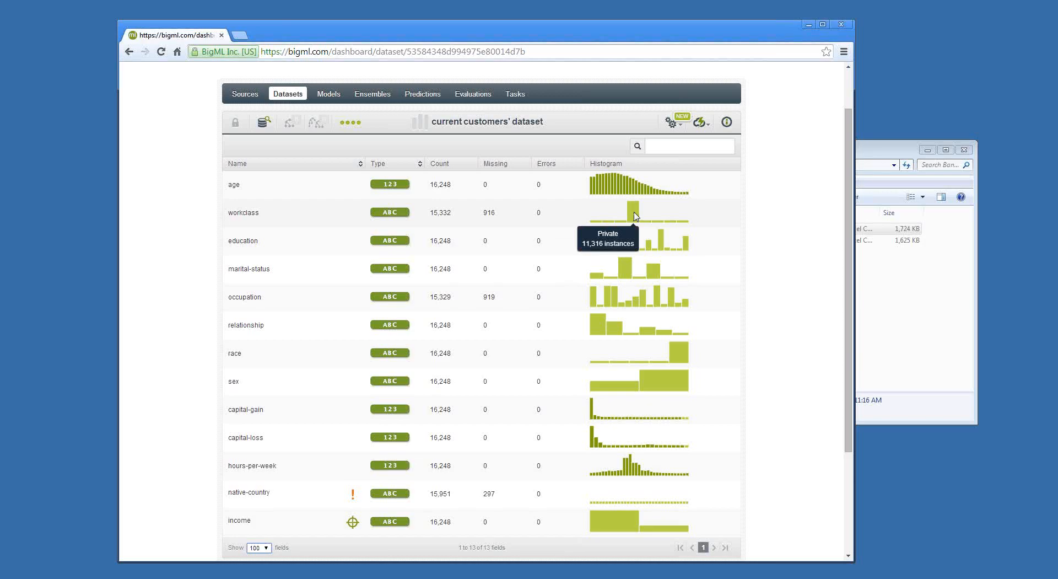
pyautogui.scroll(-1, 768, 248)
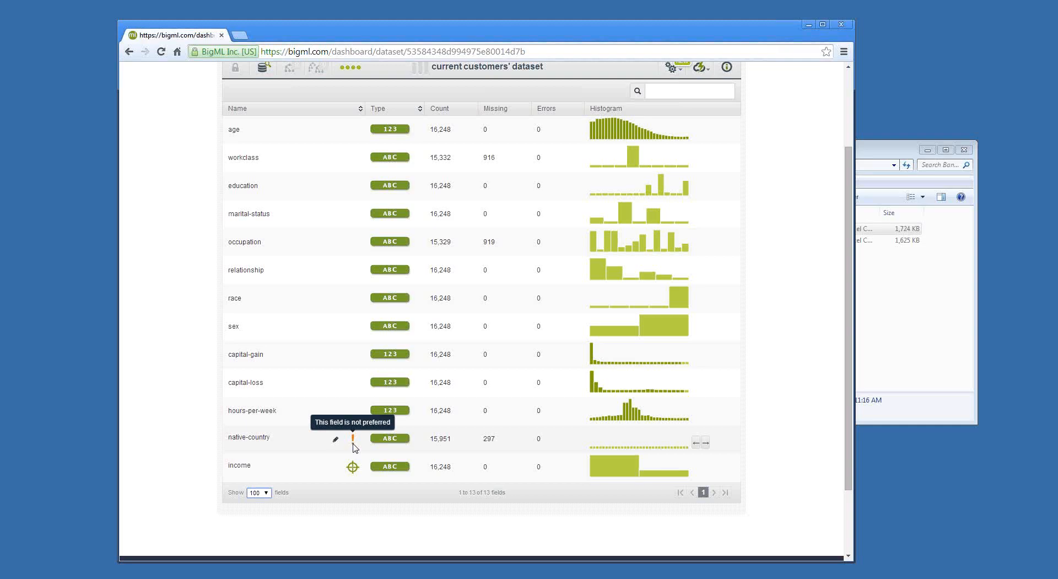
pyautogui.scroll(1, 775, 421)
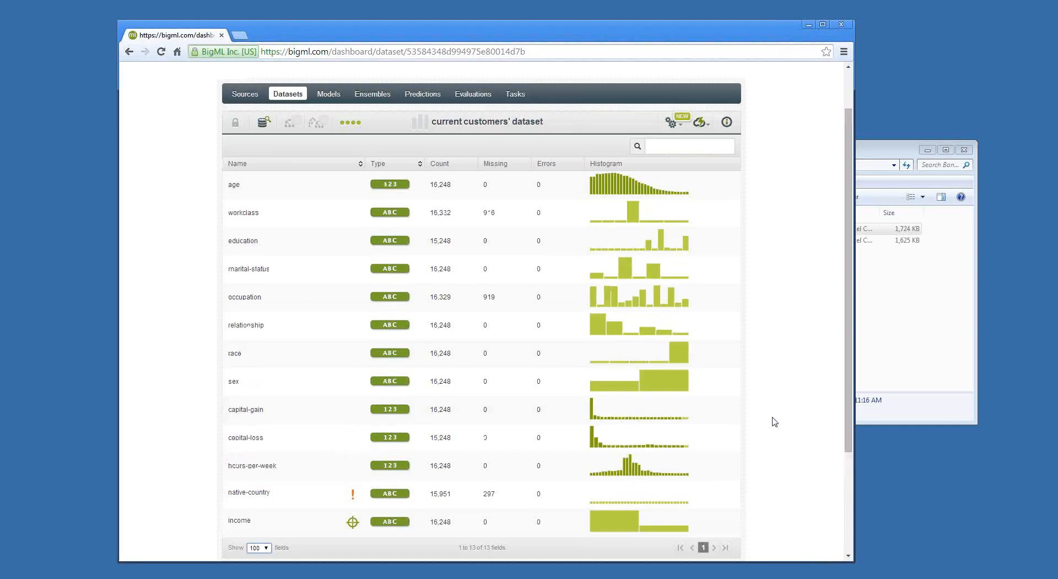
pyautogui.moveTo(767, 562); pyautogui.dragTo(767, 571)
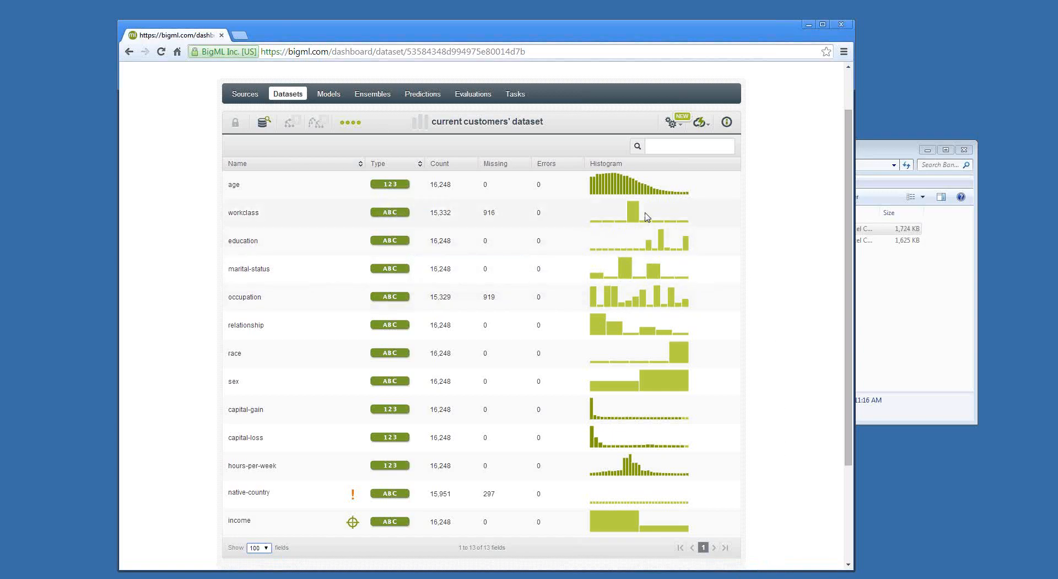
# Step: Open the model configuration for the current customers' dataset and review the objective field choices, keeping income
pyautogui.click(672, 123)
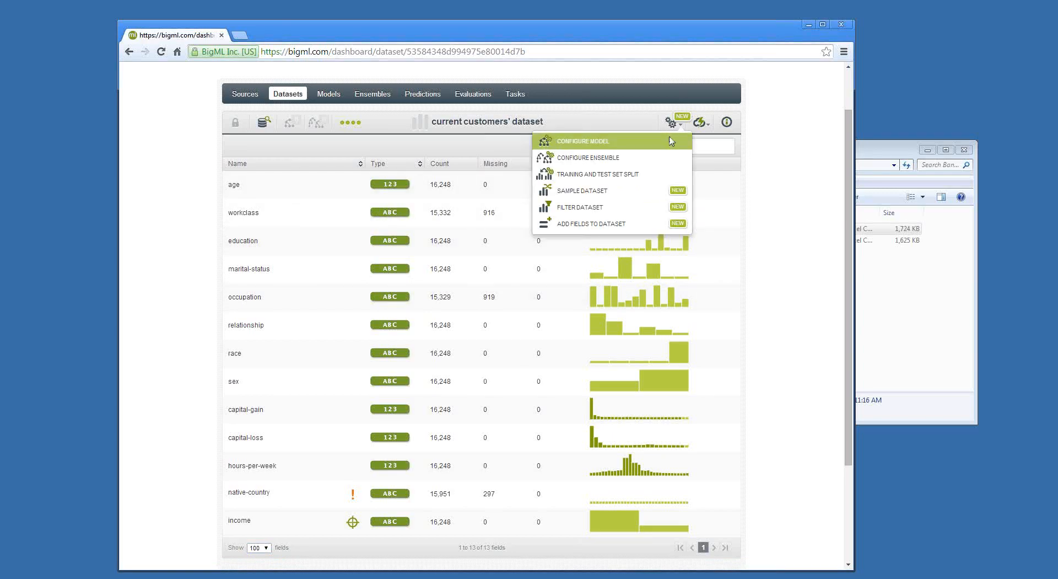
pyautogui.click(671, 142)
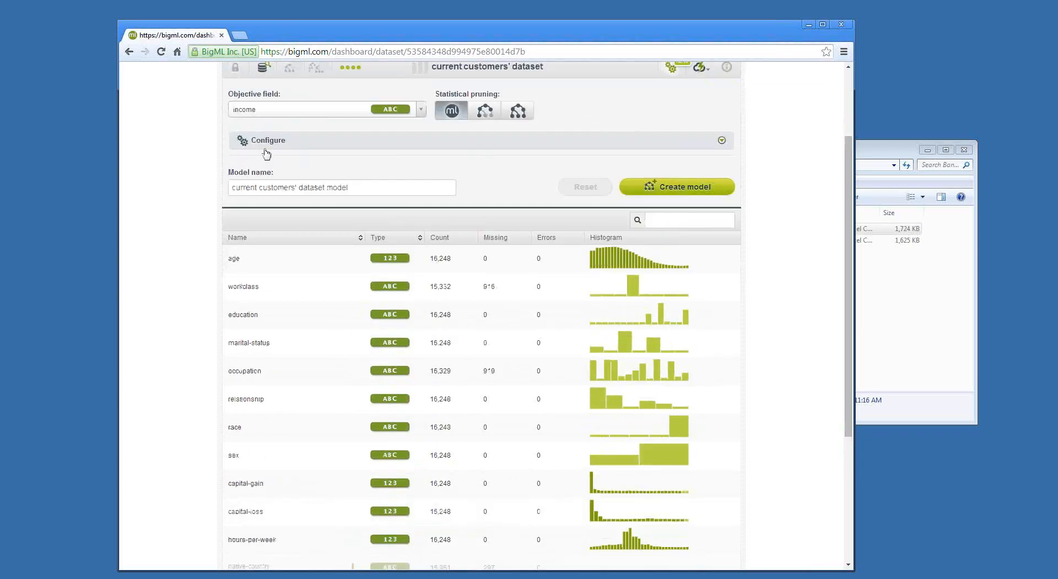
pyautogui.click(291, 111)
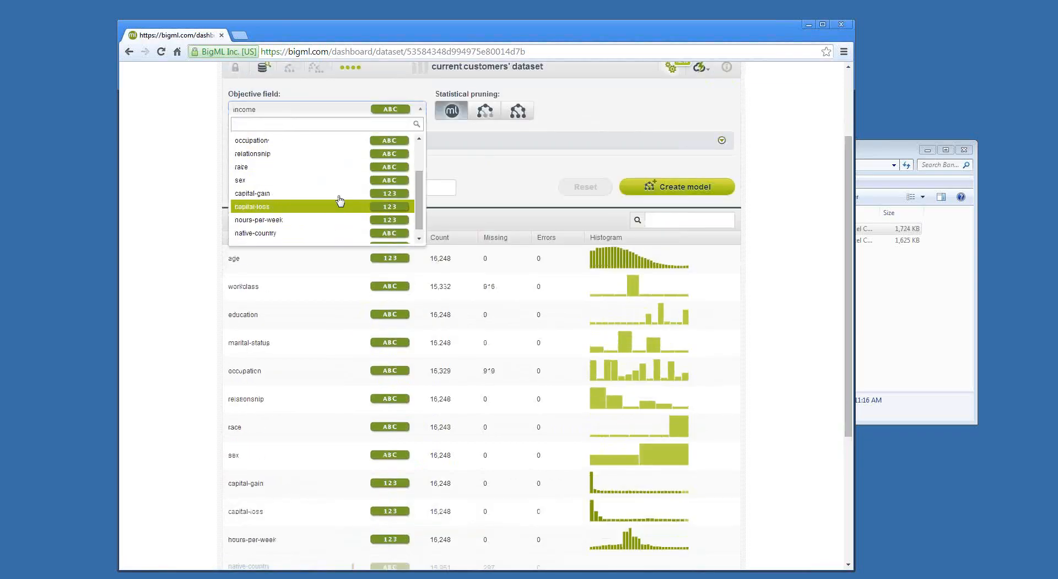
pyautogui.click(327, 110)
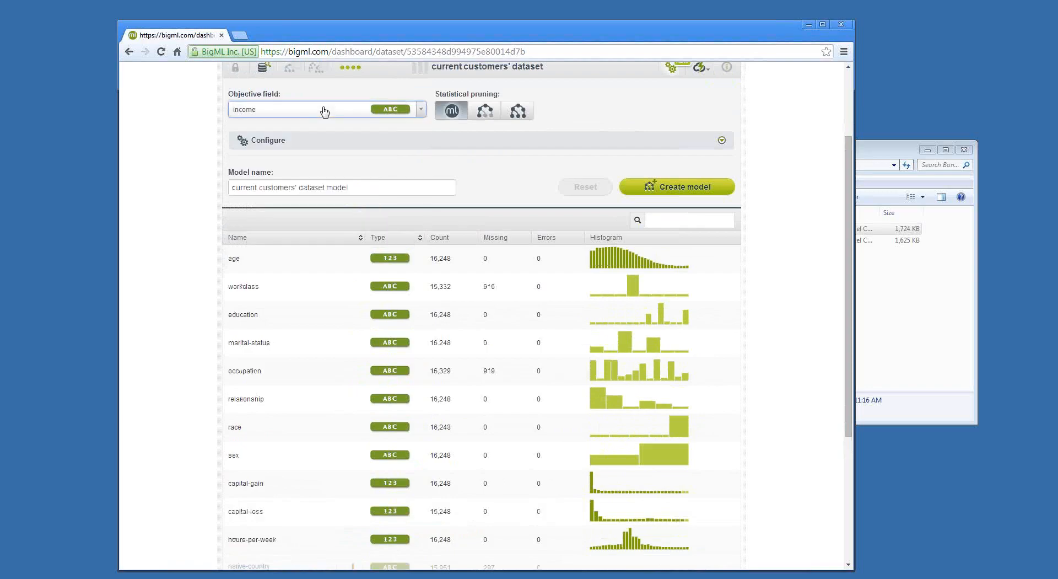
# Step: Examine the model's node threshold, weights, sampling and advanced sampling options, and collapse the advanced configuration
pyautogui.click(386, 143)
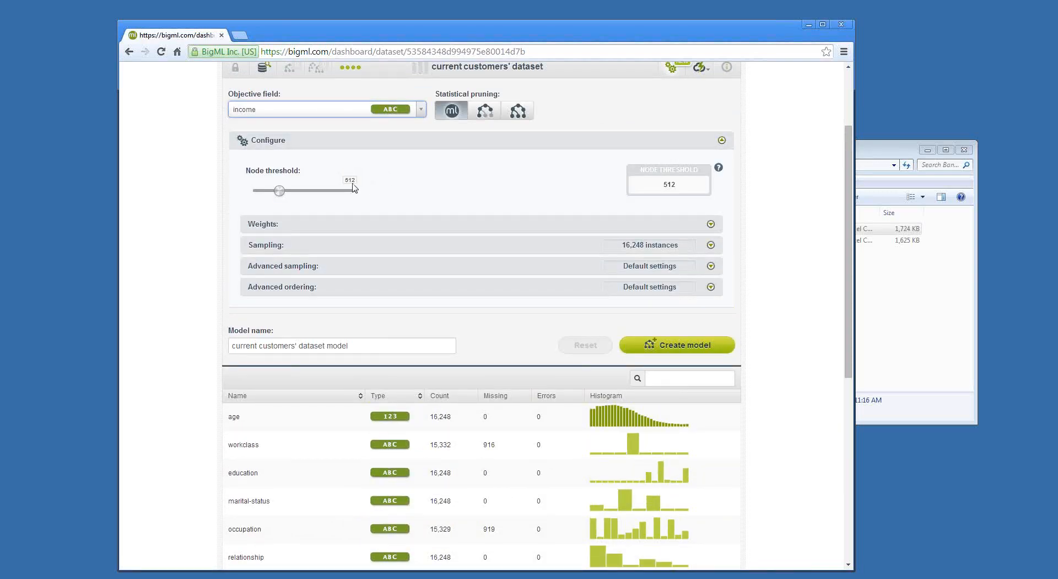
pyautogui.click(378, 226)
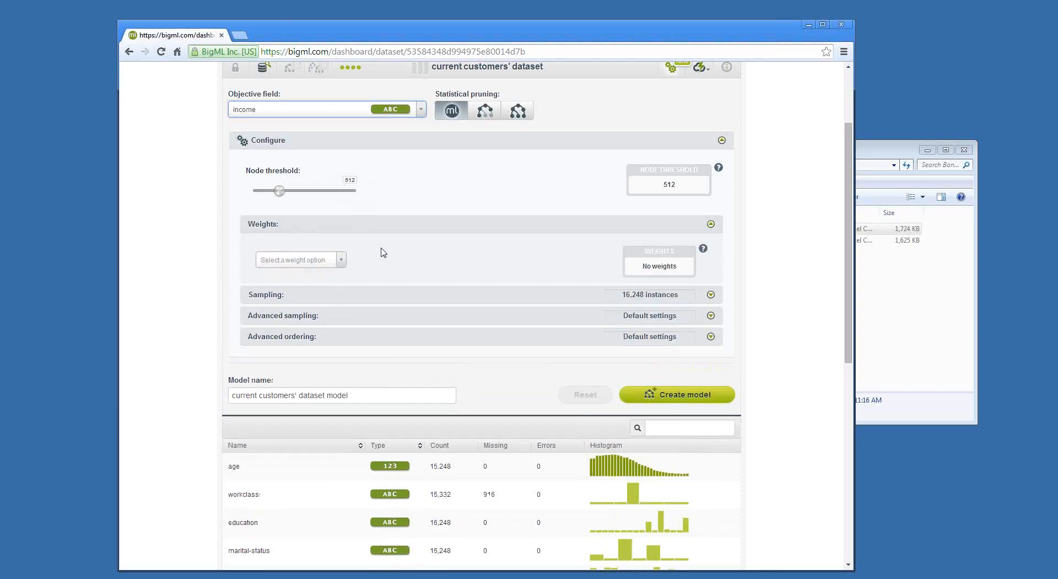
pyautogui.click(400, 296)
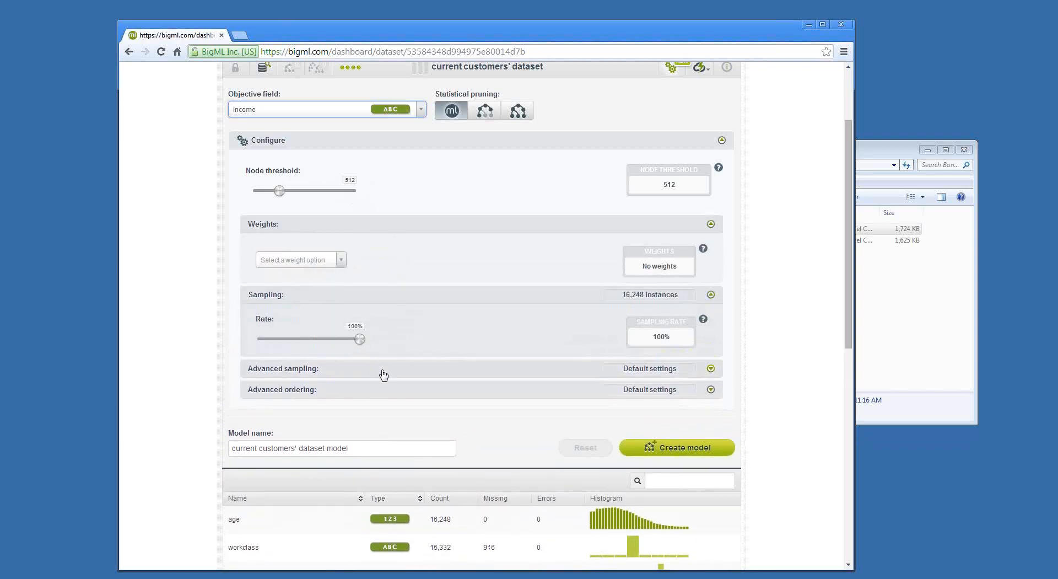
pyautogui.click(384, 370)
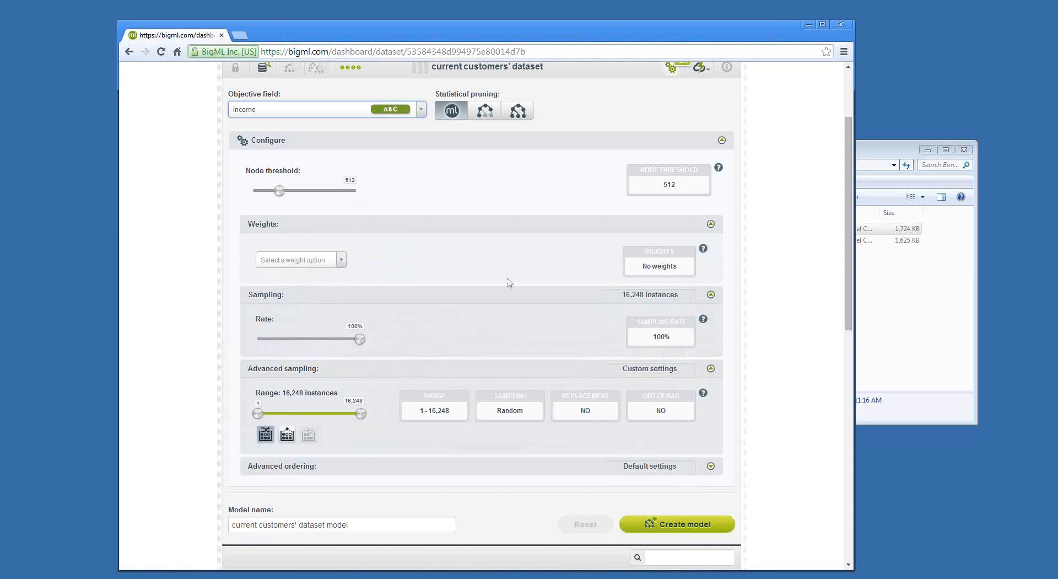
pyautogui.click(722, 142)
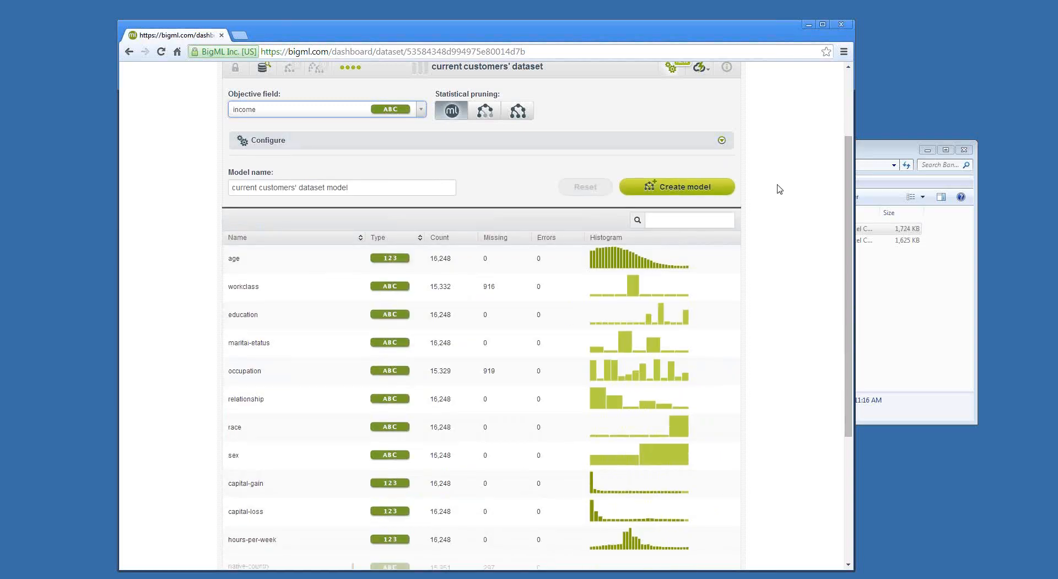
# Step: Try excluding the marital-status field from the model, and include it again
pyautogui.scroll(-1, 784, 198)
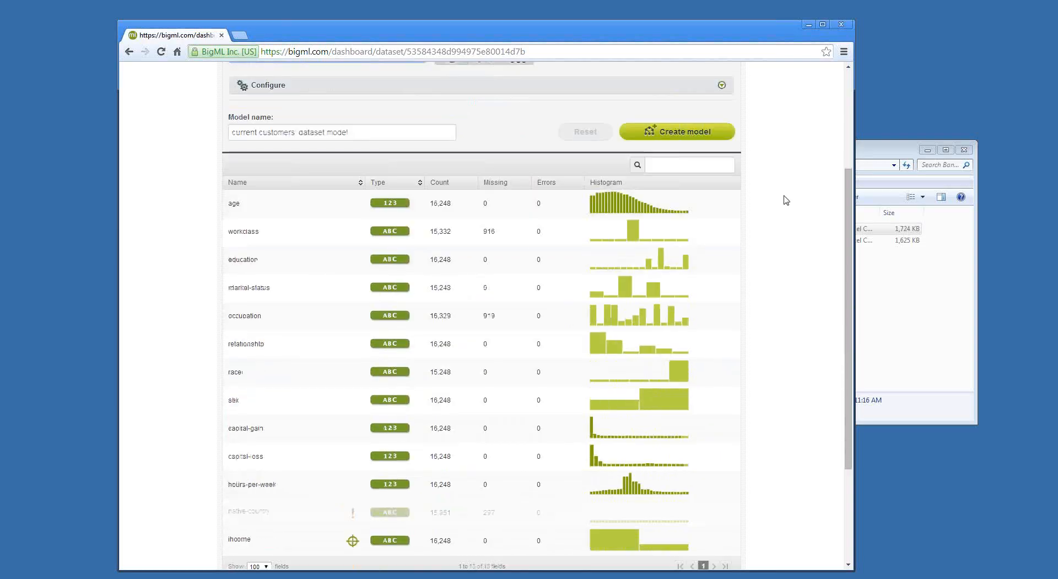
pyautogui.scroll(-1, 785, 199)
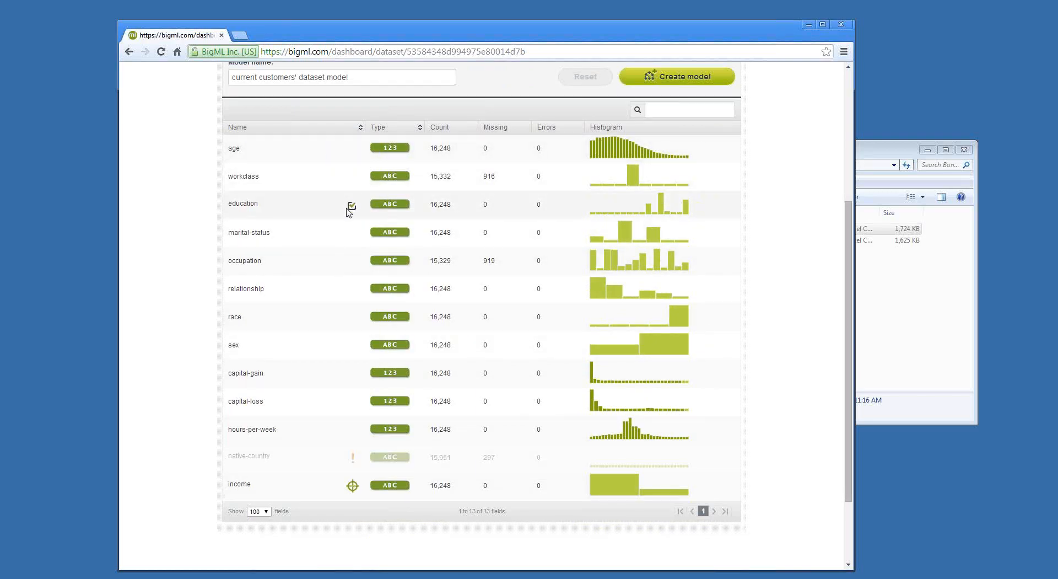
pyautogui.click(352, 234)
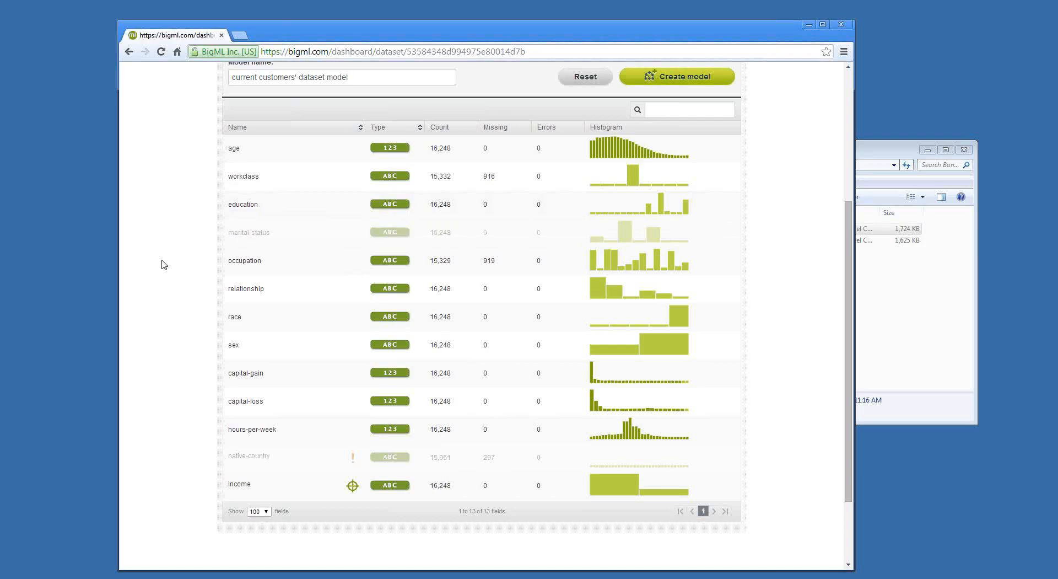
pyautogui.click(352, 234)
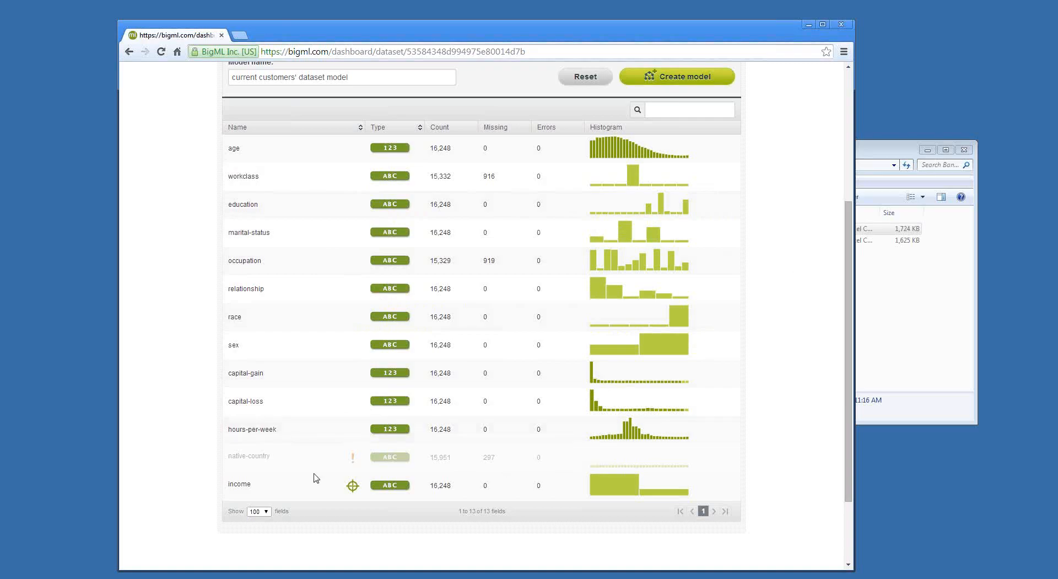
# Step: Include the native-country field and create the model "current customers' dataset model" with income as the objective
pyautogui.moveTo(279, 469)
pyautogui.click(352, 459)
pyautogui.scroll(5, 790, 307)
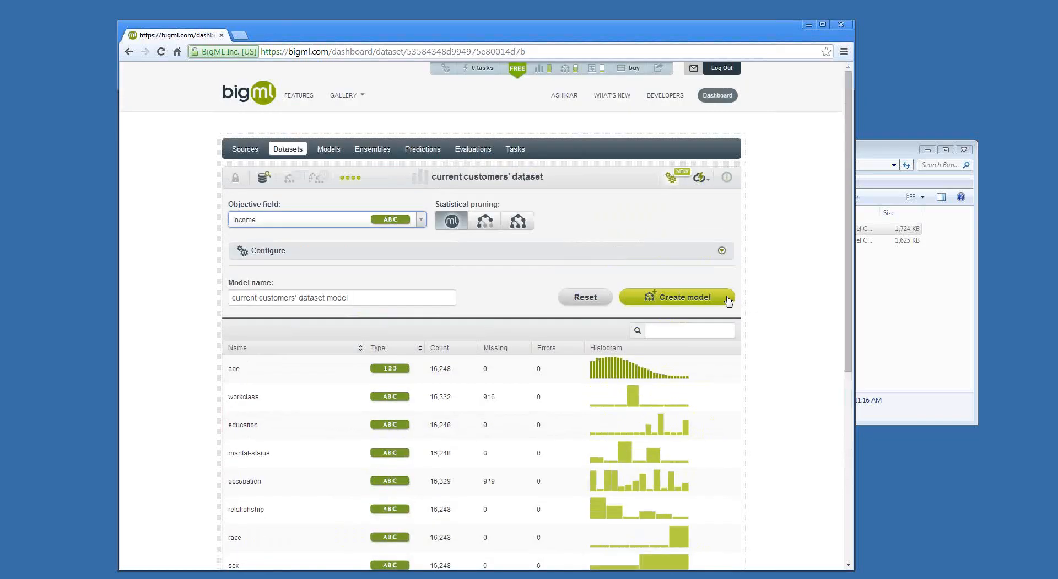
pyautogui.click(680, 300)
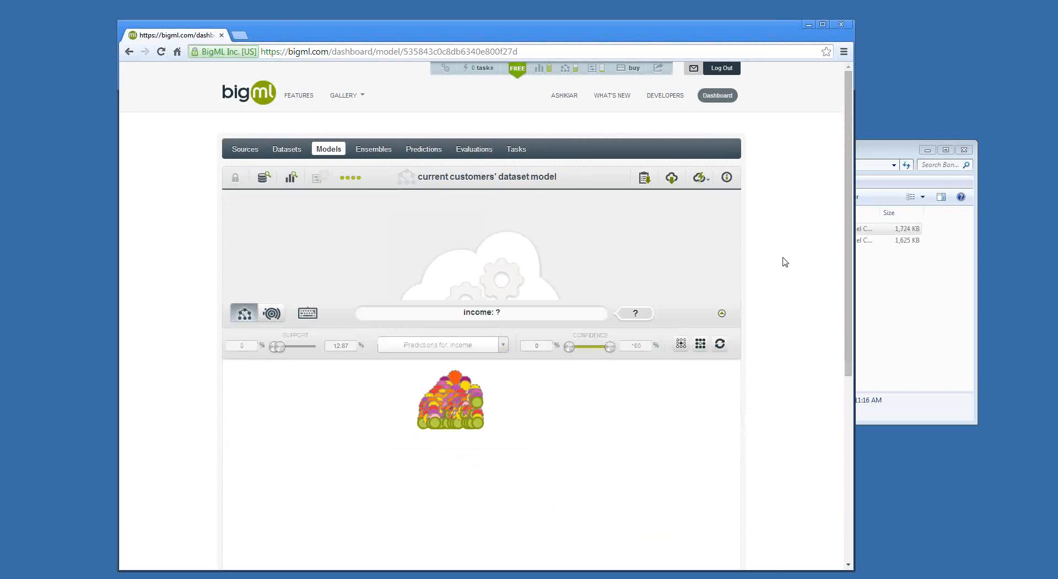
# Step: Inspect the decision tree's marital-status root and follow its Married-civ-spouse branch through the capital-gain and age nodes
pyautogui.scroll(-1, 800, 261)
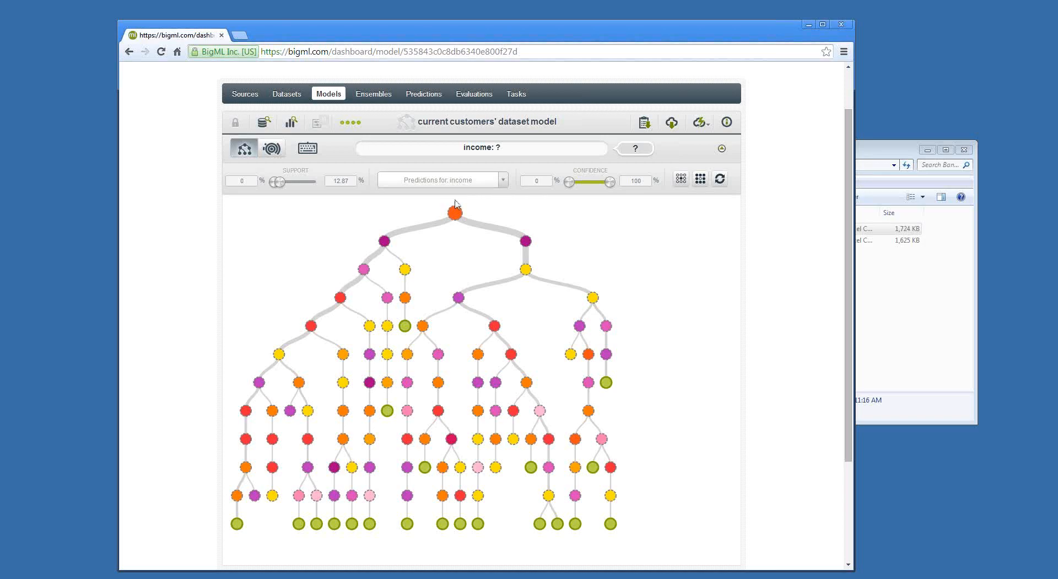
pyautogui.moveTo(454, 213)
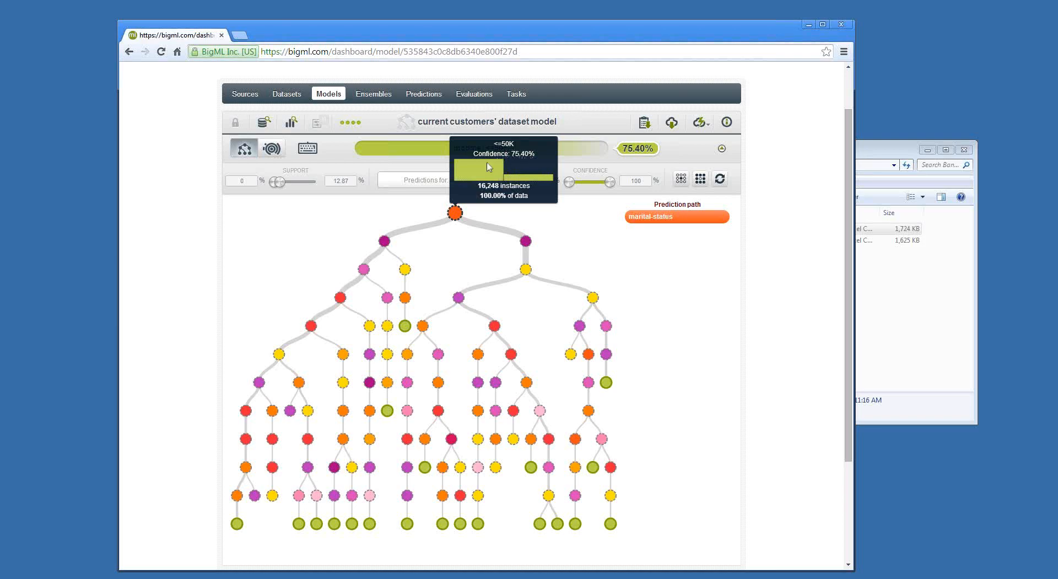
pyautogui.moveTo(483, 175)
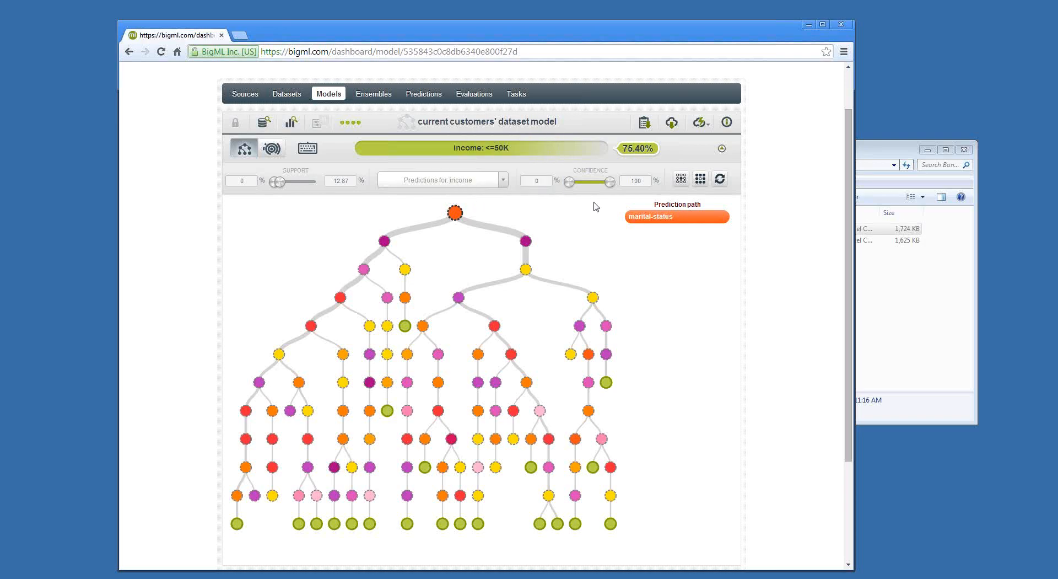
pyautogui.moveTo(681, 217)
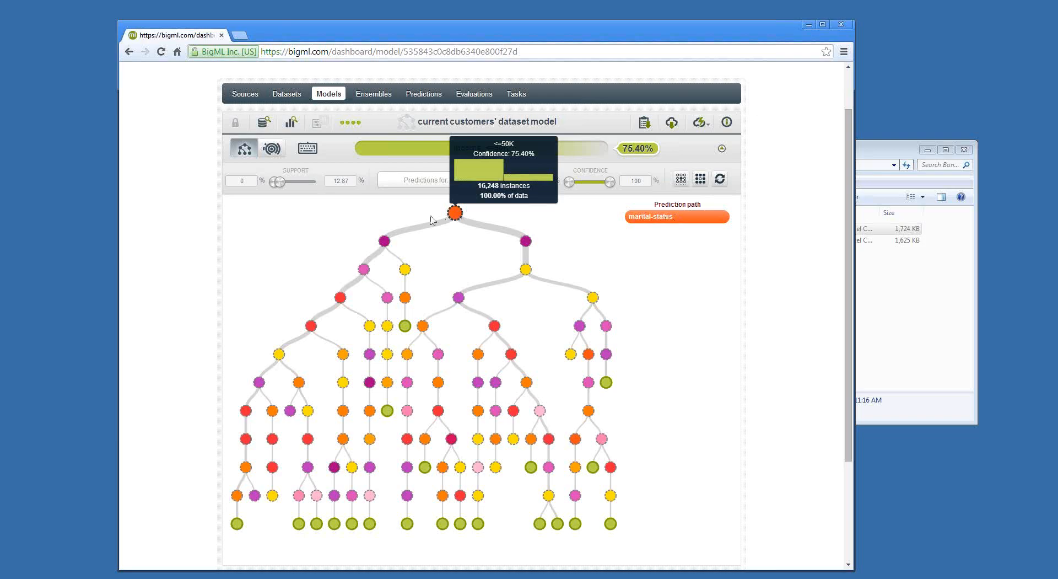
pyautogui.moveTo(384, 243)
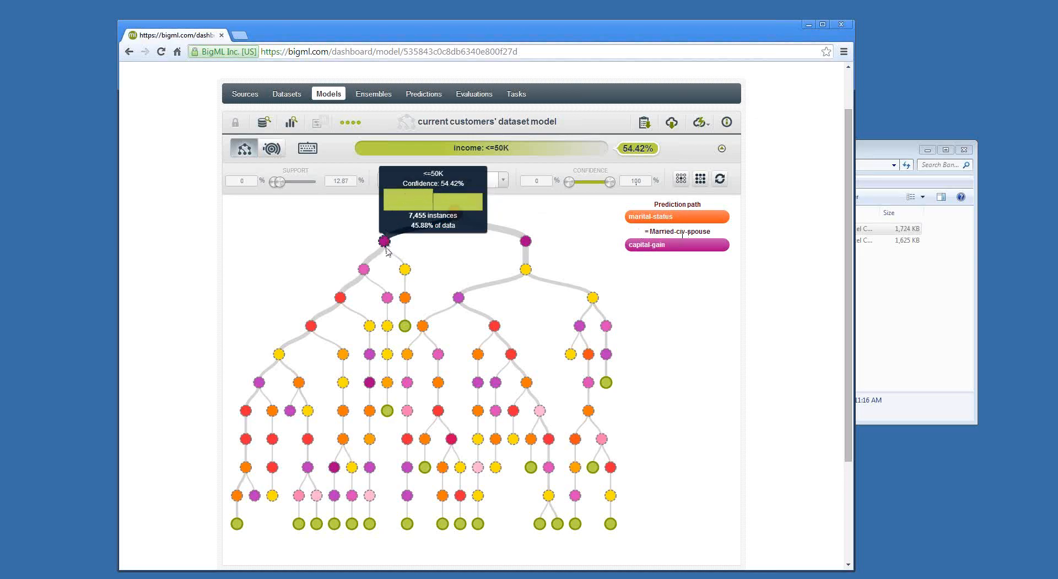
pyautogui.moveTo(405, 270)
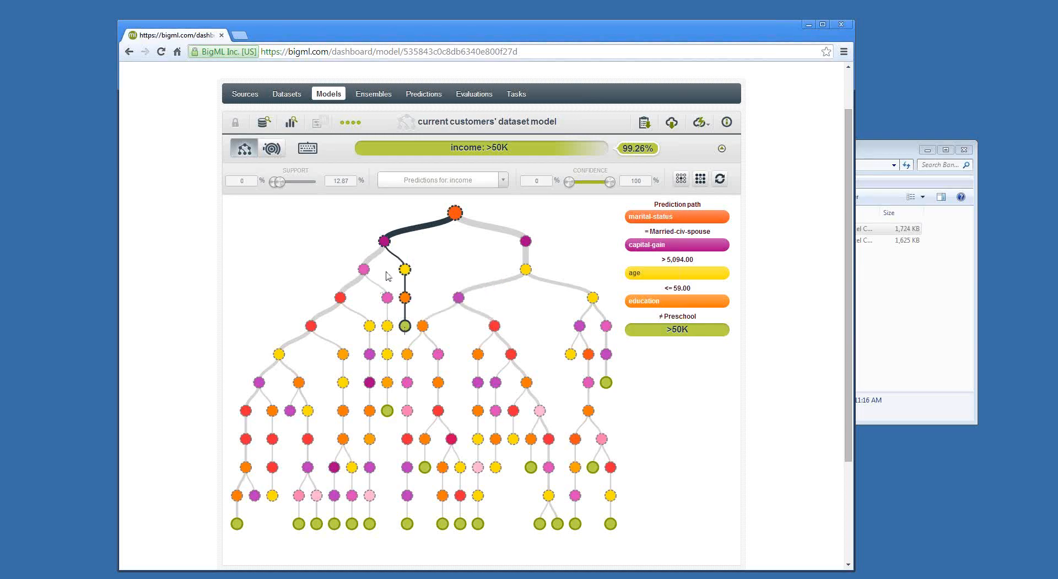
# Step: Expand the education node under age <= 59 to examine its Preschool leaf, and reset the tree view
pyautogui.click(404, 298)
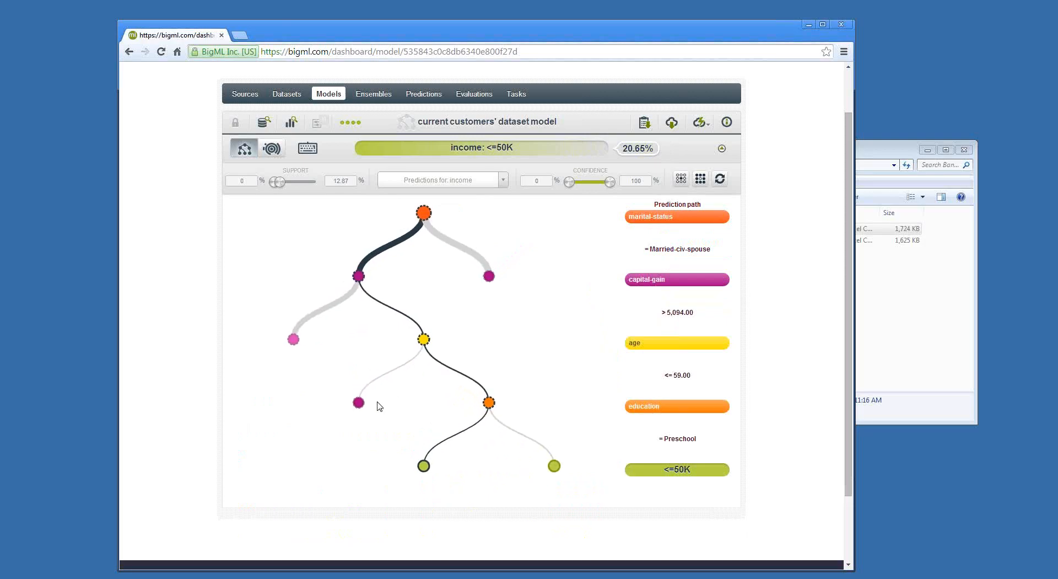
pyautogui.moveTo(489, 404)
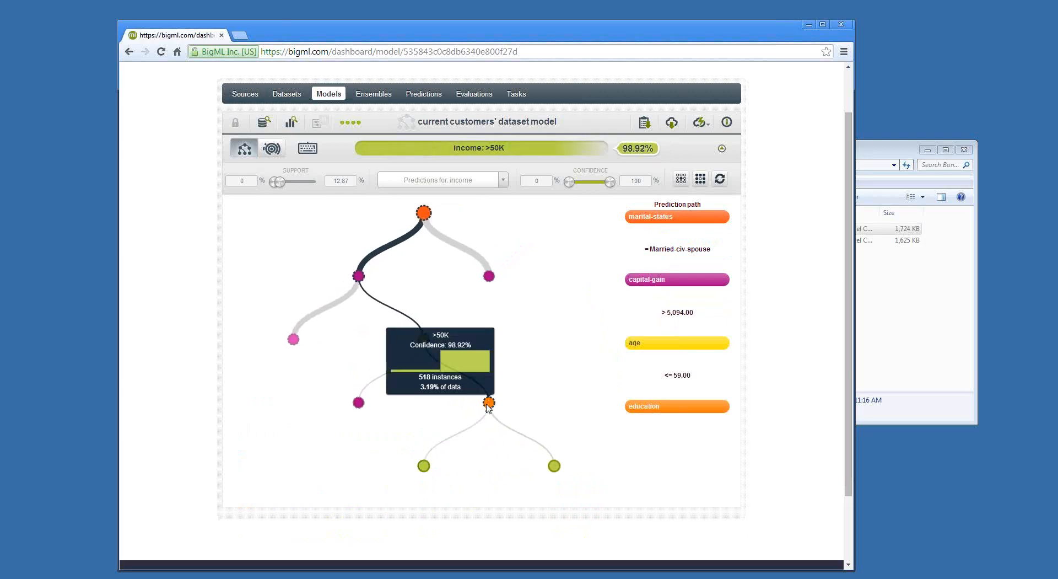
pyautogui.moveTo(424, 468)
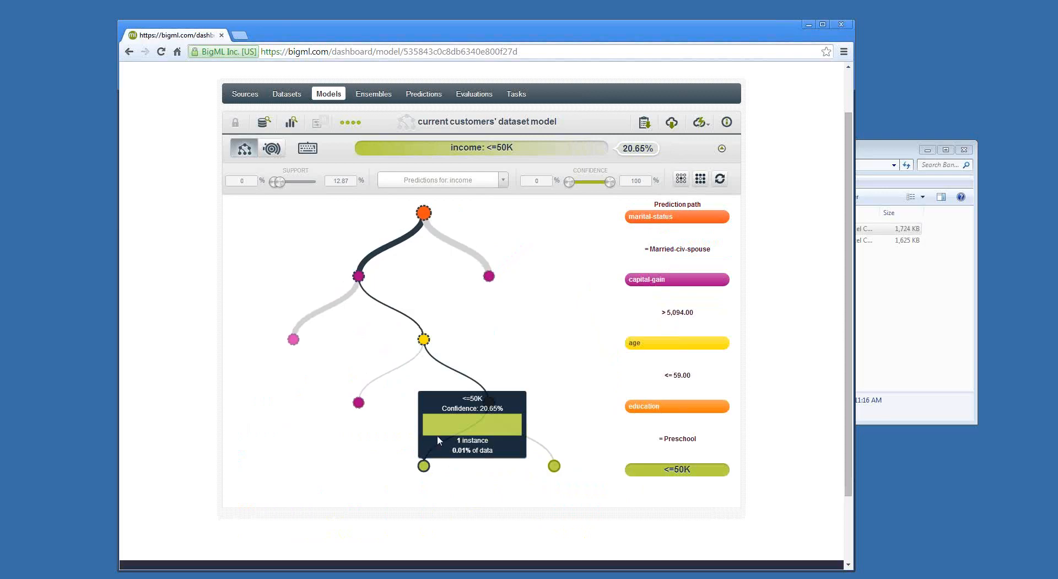
pyautogui.click(721, 183)
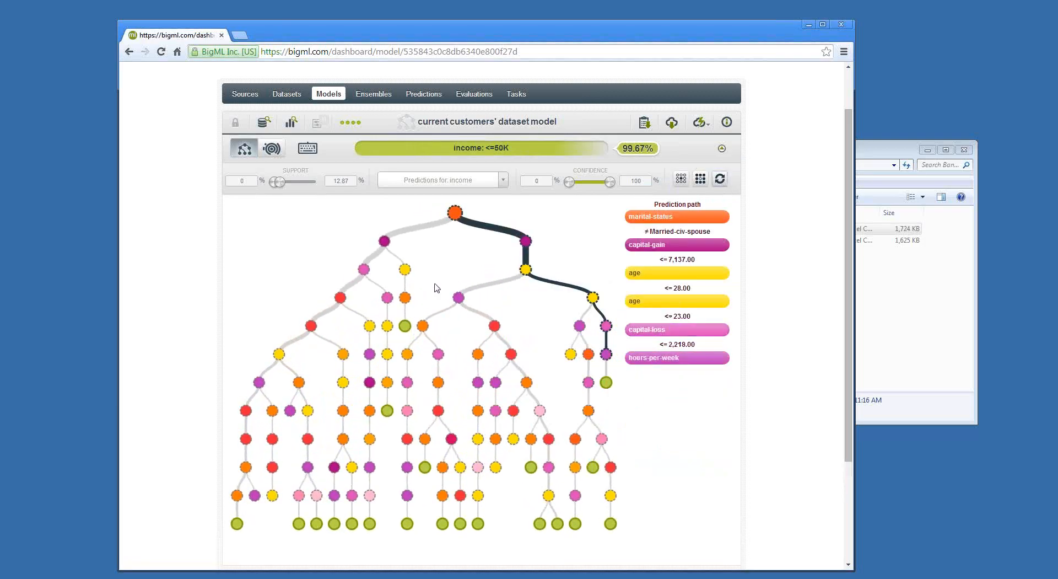
# Step: Filter the tree to >50K income predictions with a minimum confidence of 75% to inspect a prediction path, and reset the filters
pyautogui.moveTo(407, 326)
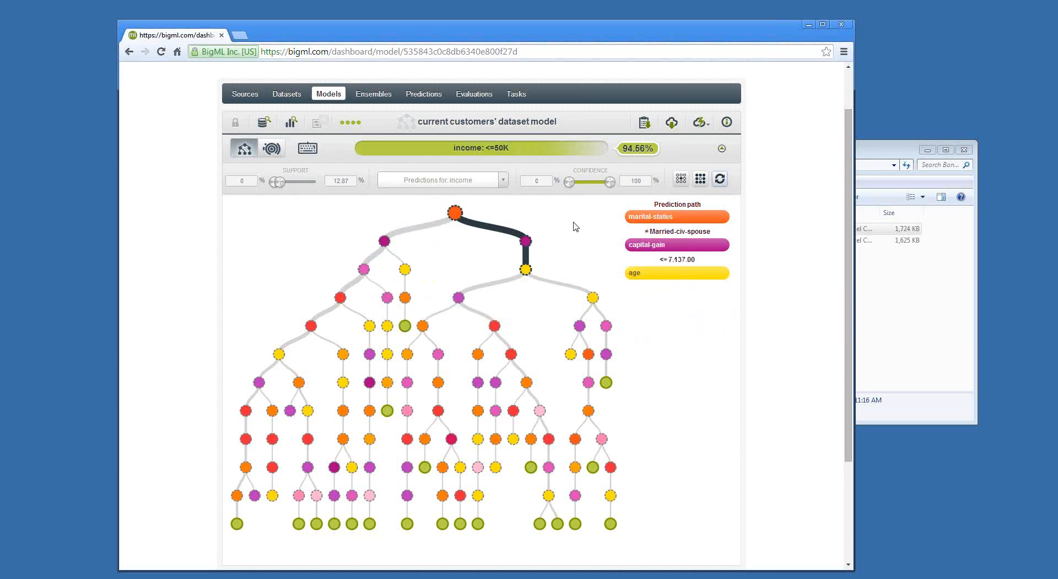
pyautogui.click(502, 182)
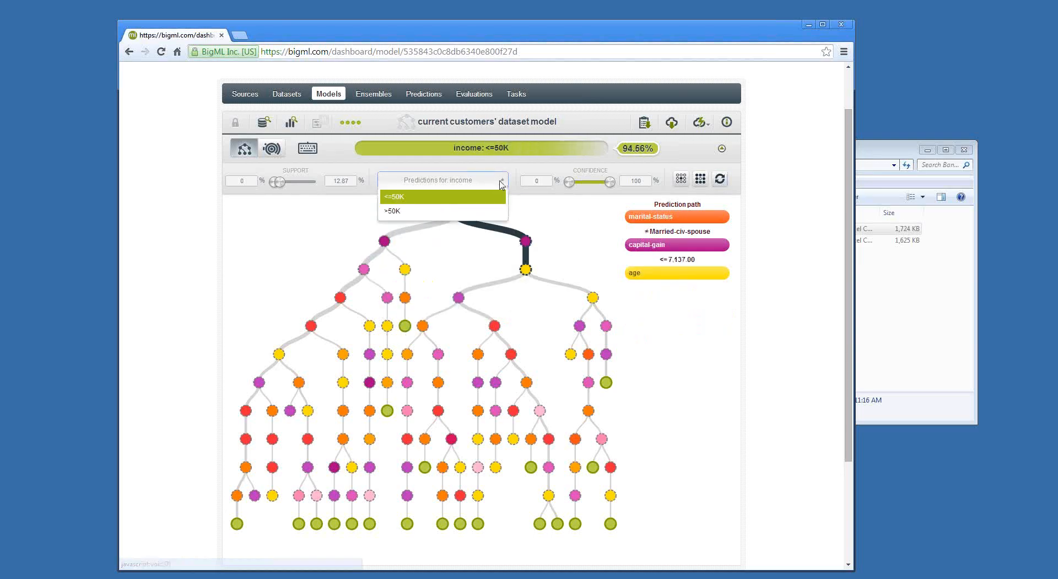
pyautogui.click(397, 214)
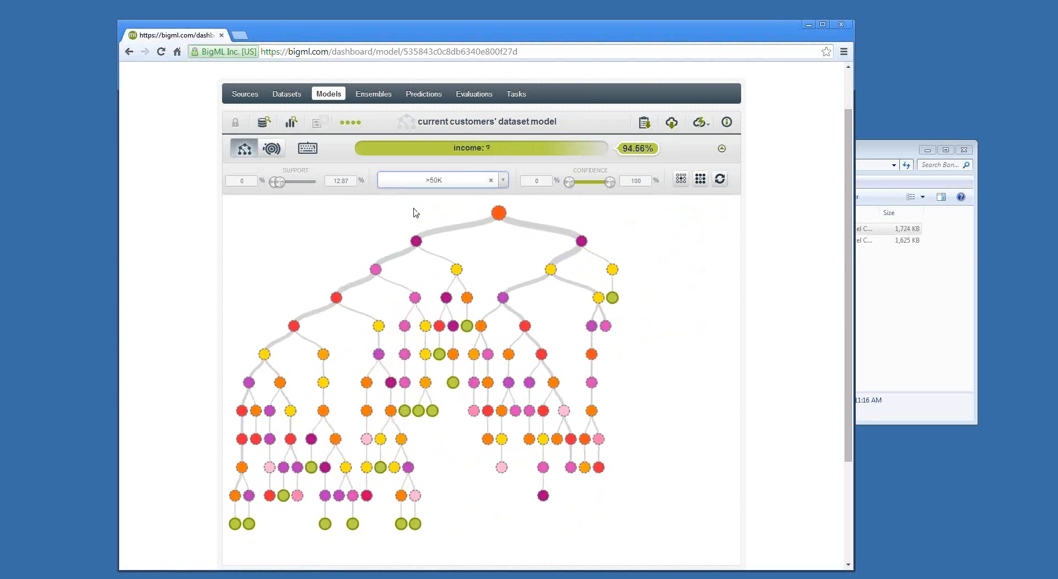
pyautogui.click(536, 182)
pyautogui.press('BackSpace')
pyautogui.write('75')
pyautogui.press('Return')
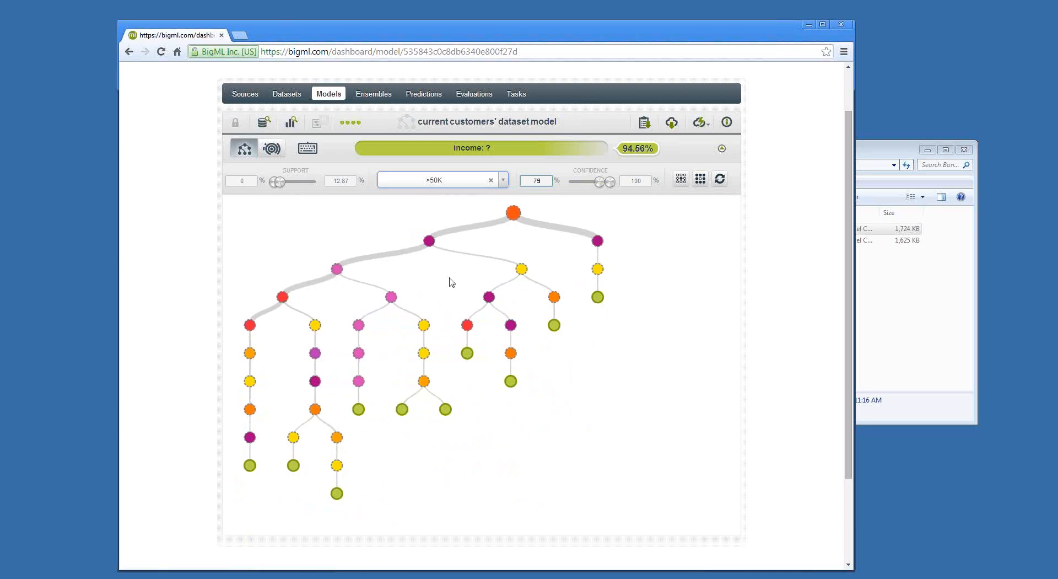
pyautogui.moveTo(446, 413)
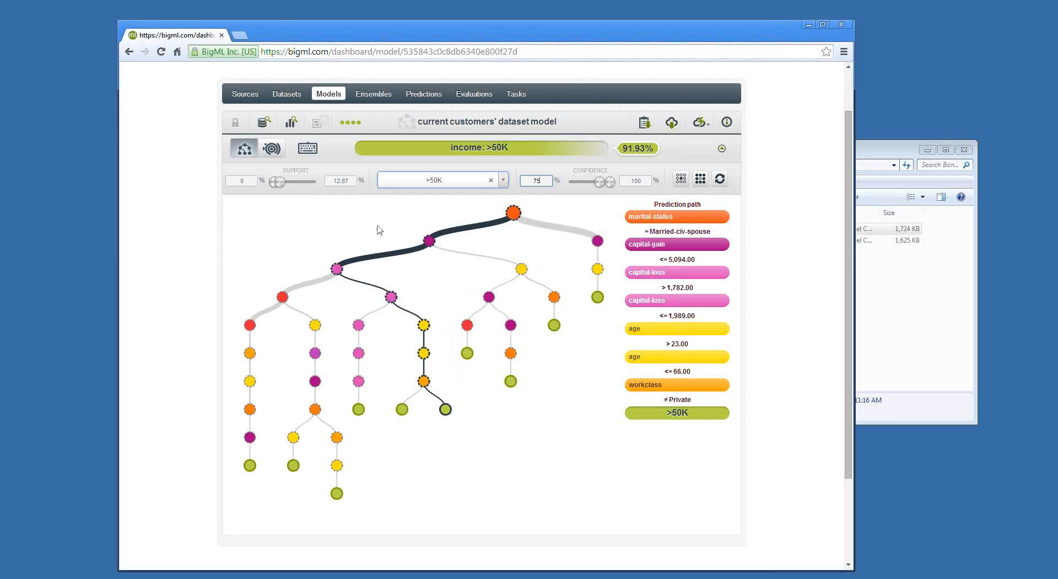
pyautogui.click(720, 178)
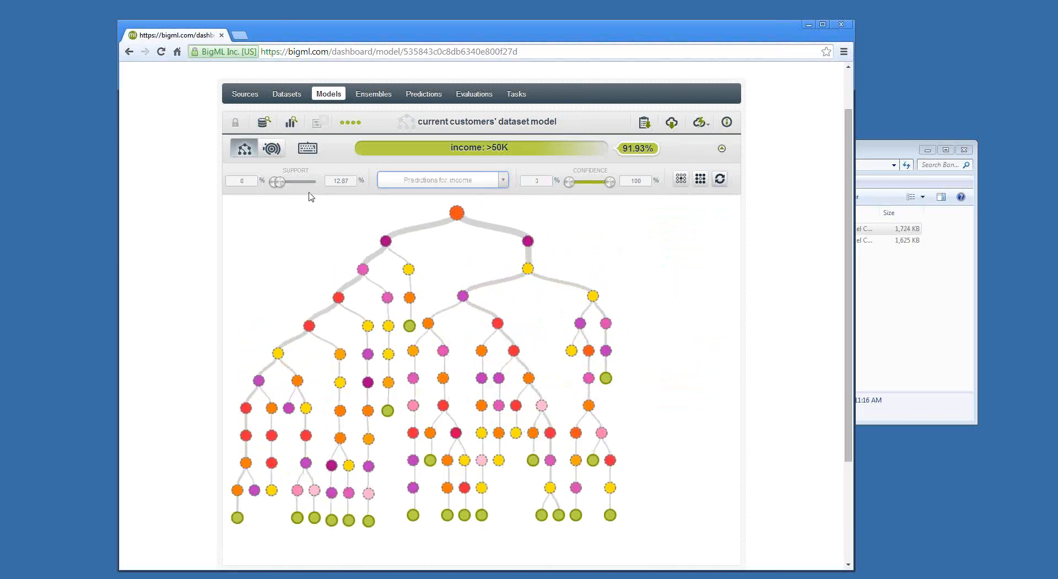
# Step: Switch the model to its sunburst view, compare the prediction and confidence colourings, and inspect the education != Preschool segment's path
pyautogui.click(273, 149)
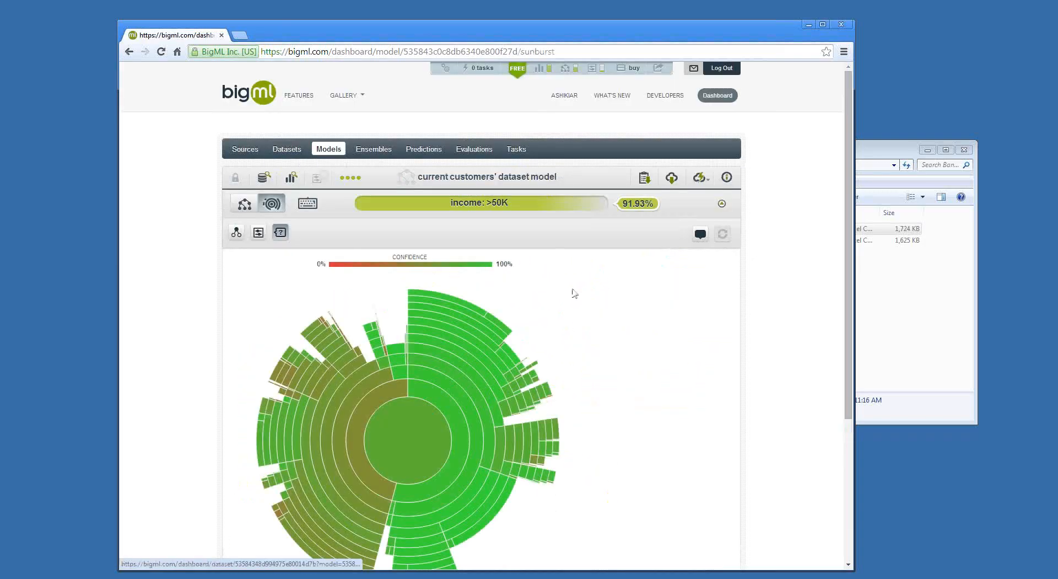
pyautogui.scroll(-1, 614, 299)
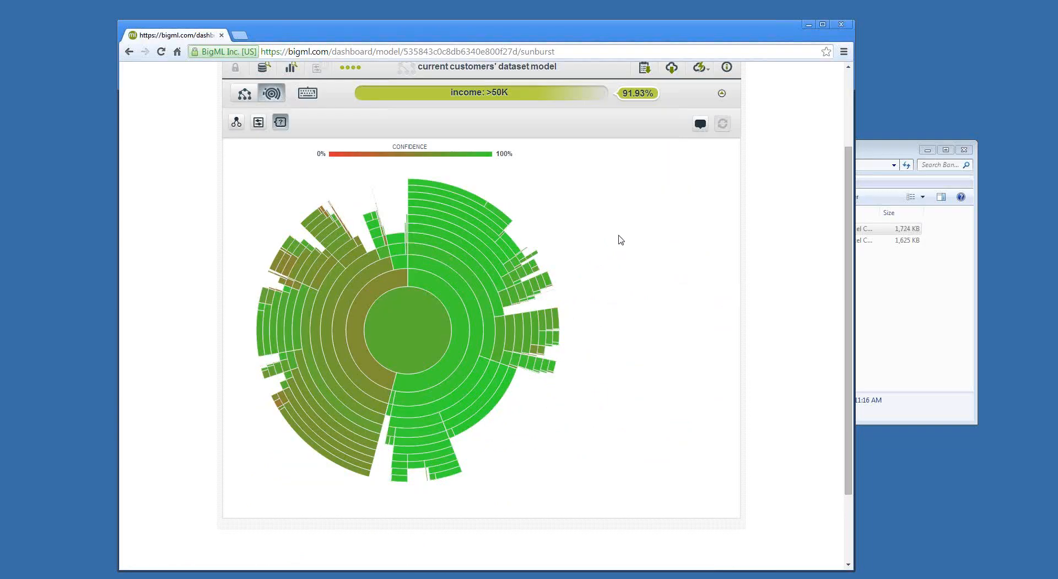
pyautogui.click(258, 123)
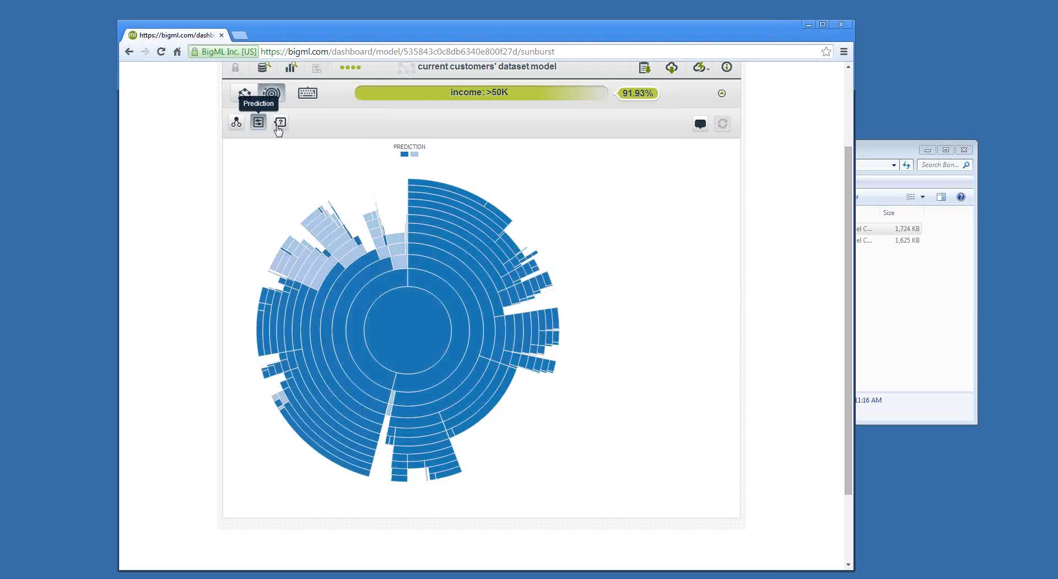
pyautogui.click(281, 126)
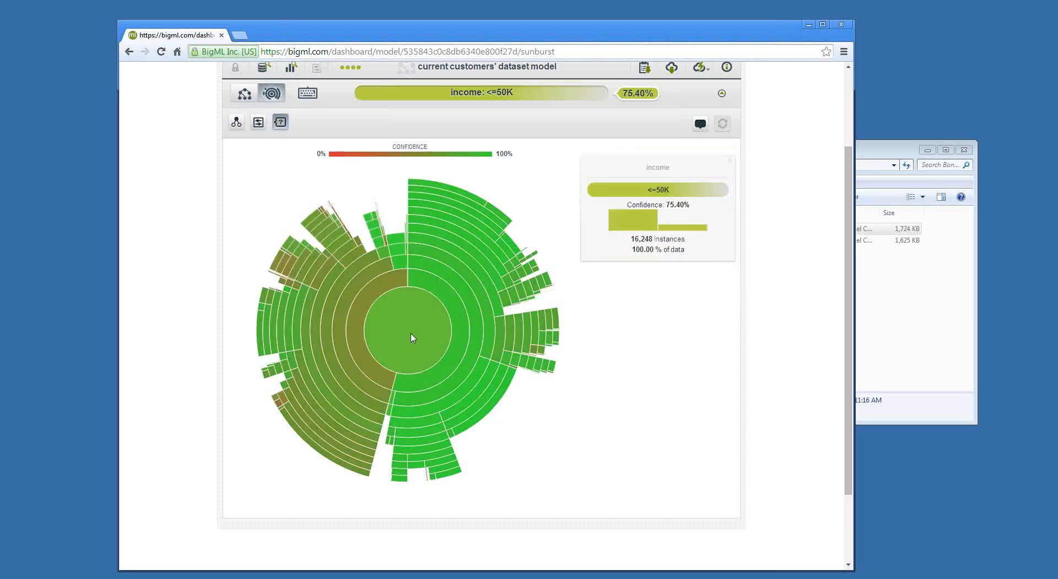
pyautogui.moveTo(430, 296)
pyautogui.moveTo(394, 242)
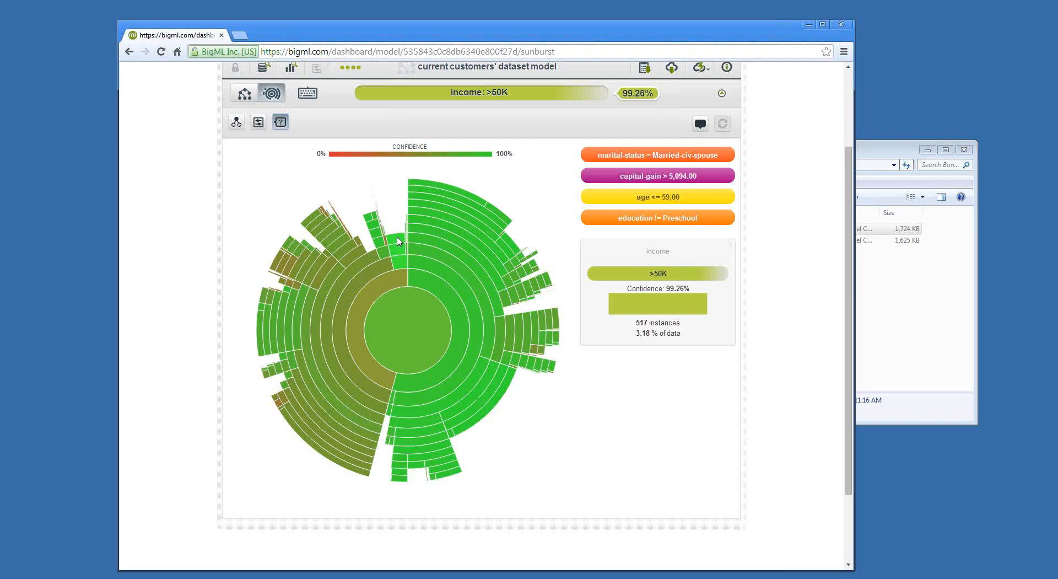
# Step: Return to the decision tree view and examine the prediction paths to the occupation and education nodes on both marital-status branches
pyautogui.scroll(1, 400, 241)
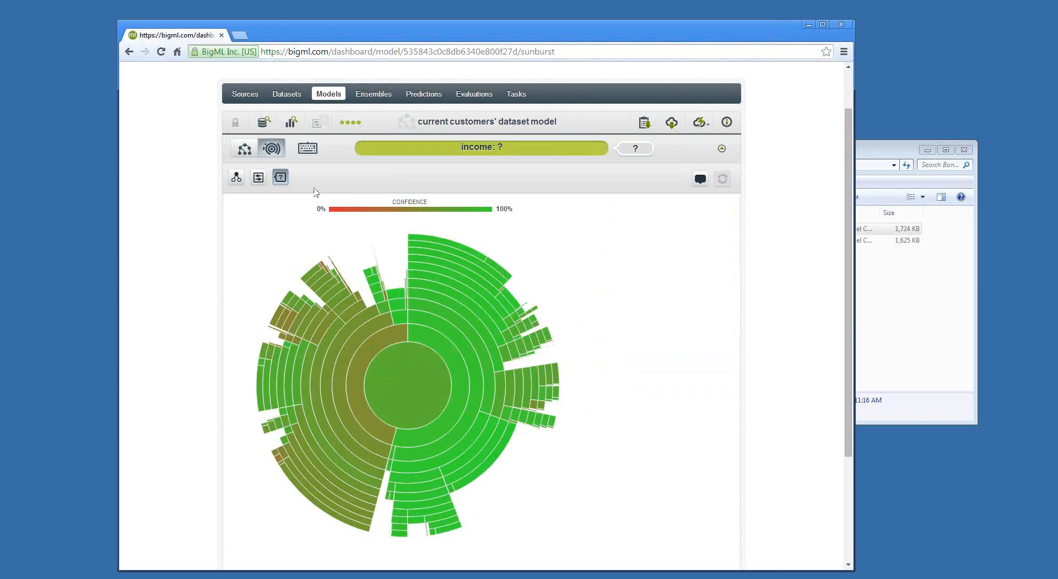
pyautogui.click(244, 148)
pyautogui.scroll(-2, 627, 295)
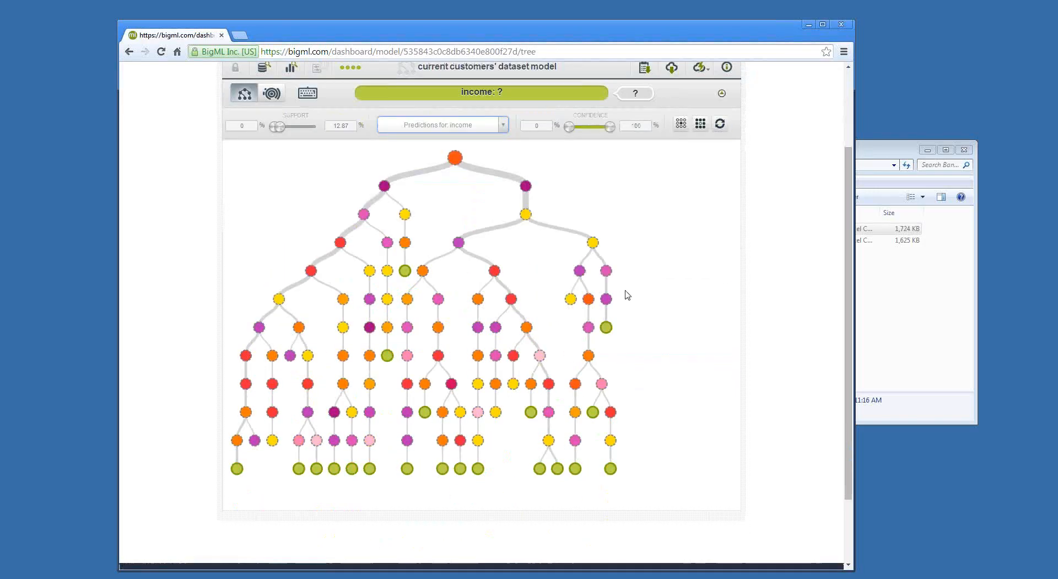
pyautogui.scroll(1, 627, 294)
pyautogui.scroll(-1, 628, 295)
pyautogui.moveTo(511, 301)
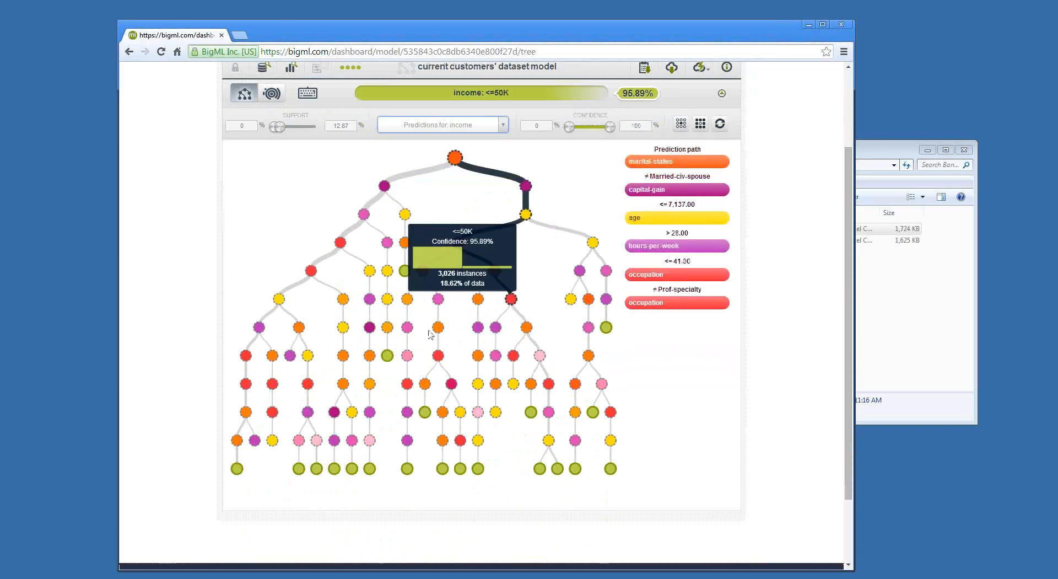
pyautogui.moveTo(405, 276)
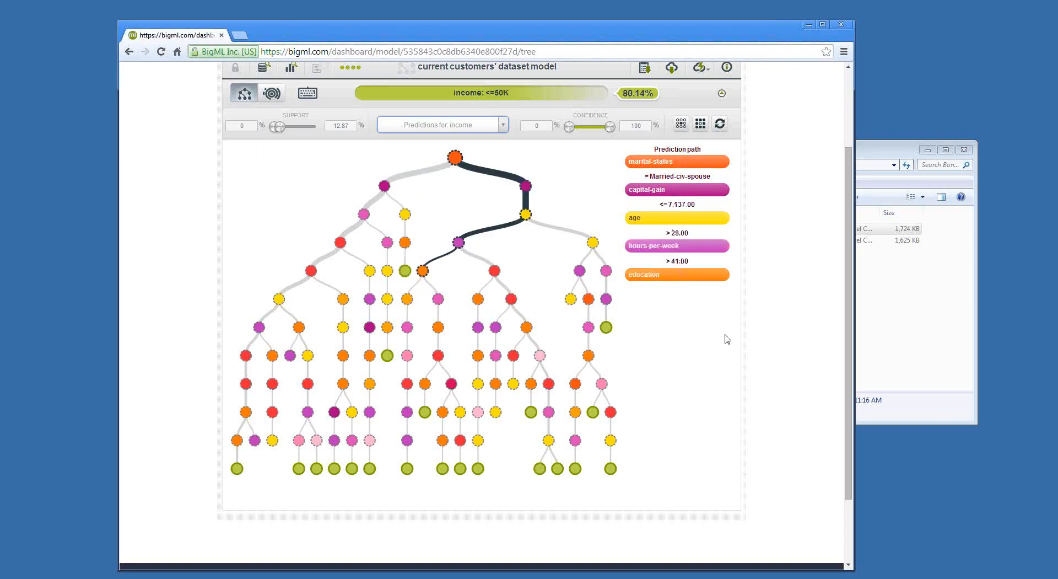
pyautogui.scroll(1, 725, 335)
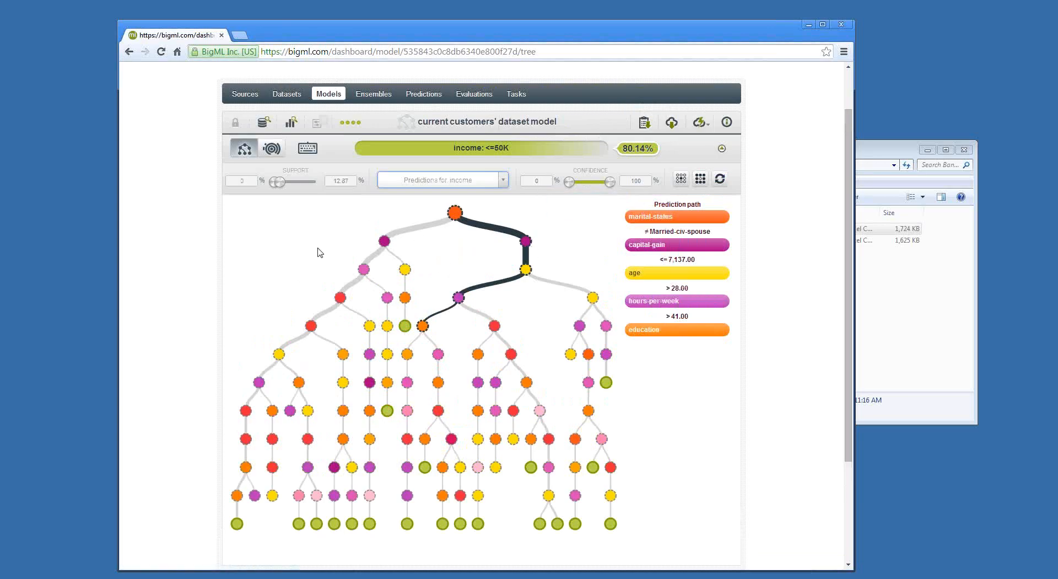
pyautogui.scroll(-1, 709, 359)
pyautogui.scroll(1, 739, 328)
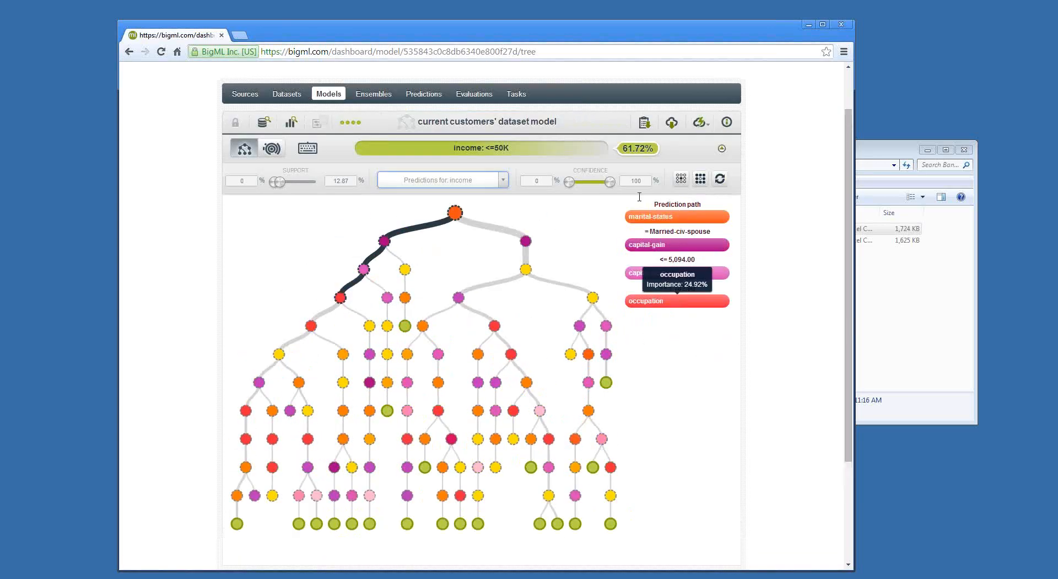
# Step: Review the data distribution and field importance in the model summary report, and close the report
pyautogui.click(645, 123)
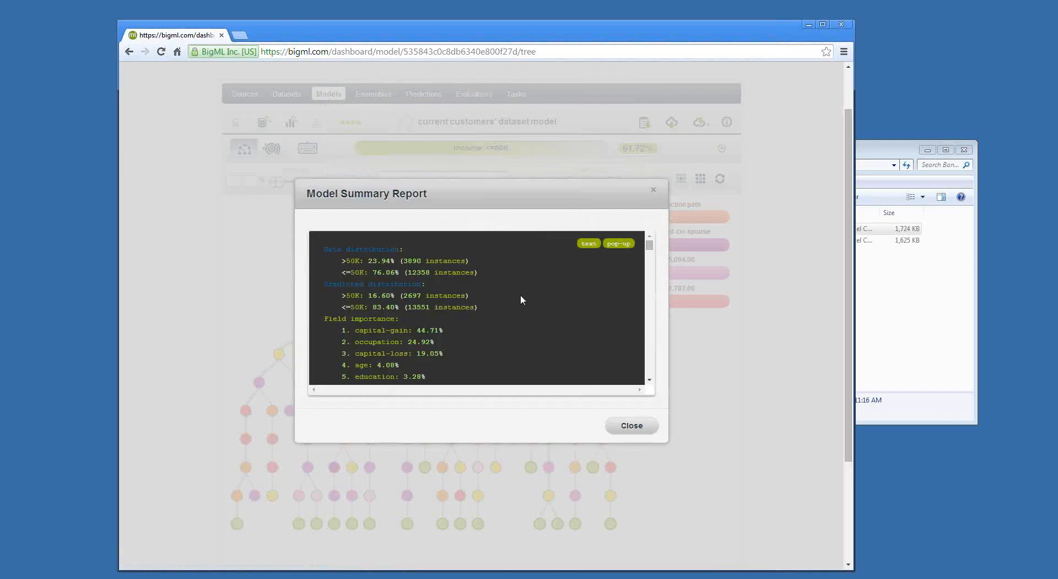
pyautogui.scroll(-1, 519, 300)
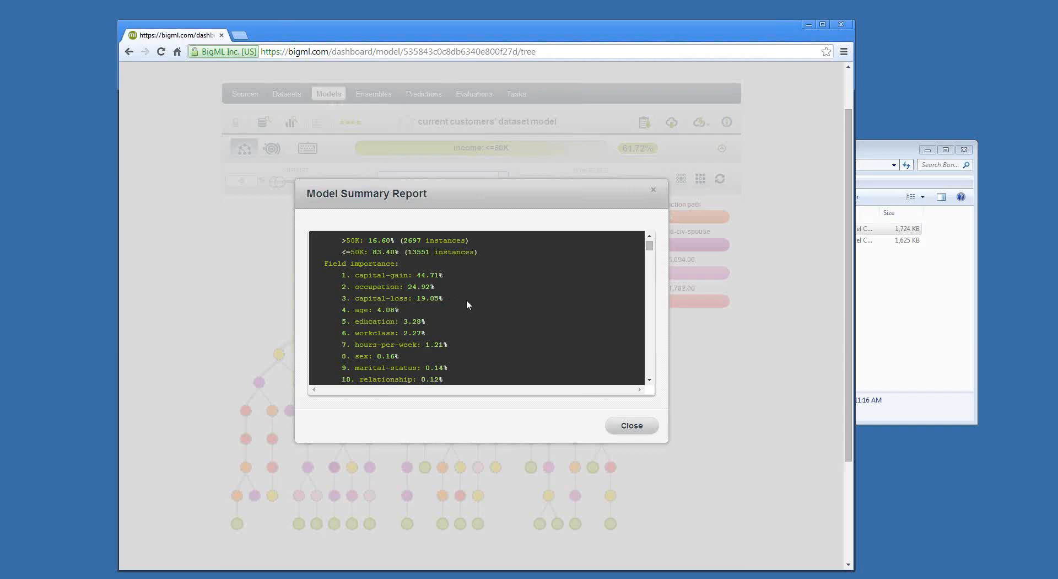
pyautogui.click(633, 430)
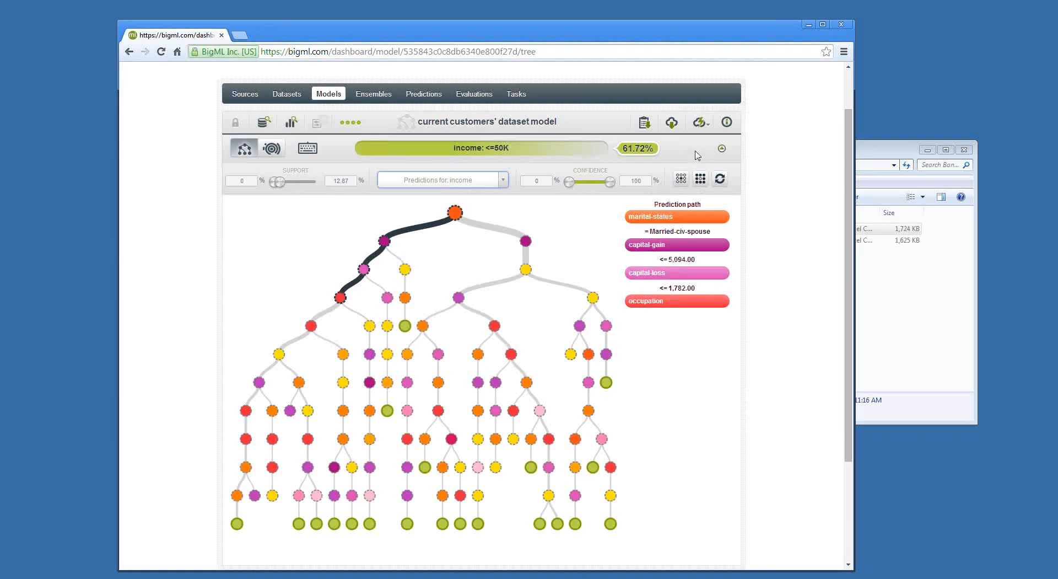
# Step: Display the complete actionable model as Python code, examine it in a separate pop-up window, and close that window
pyautogui.click(672, 124)
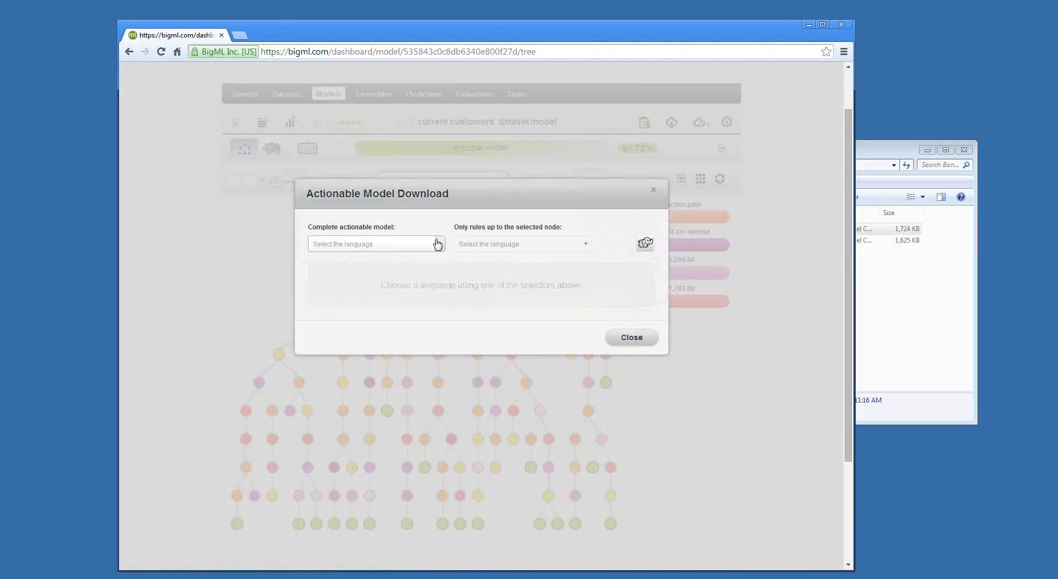
pyautogui.click(437, 244)
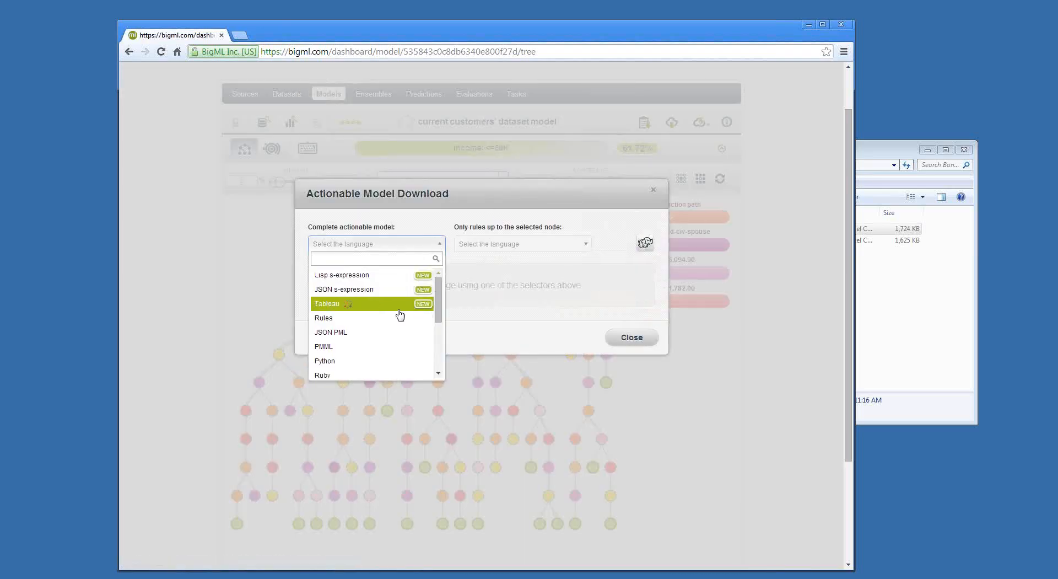
pyautogui.scroll(-2, 399, 314)
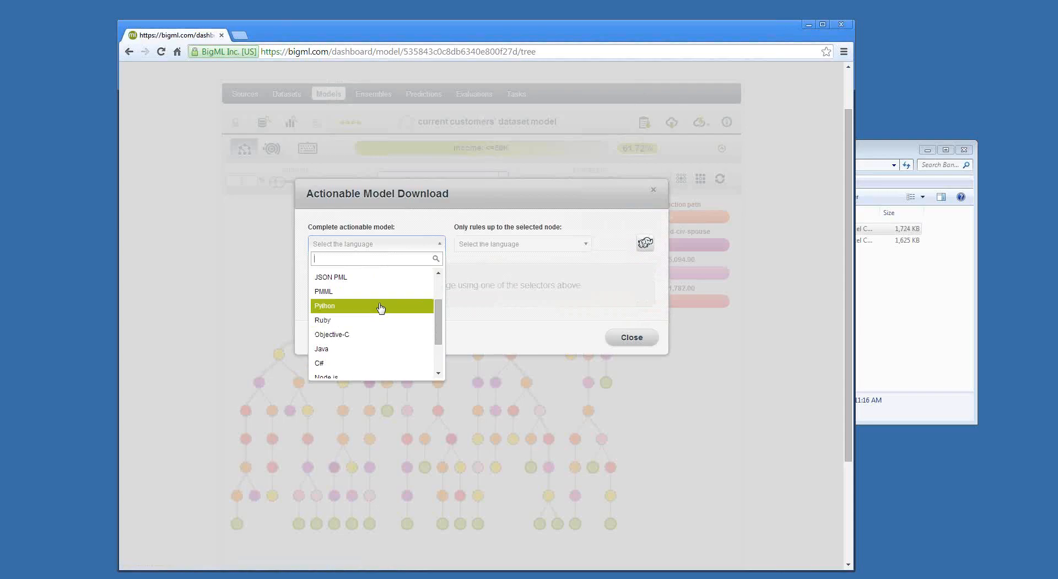
pyautogui.click(381, 307)
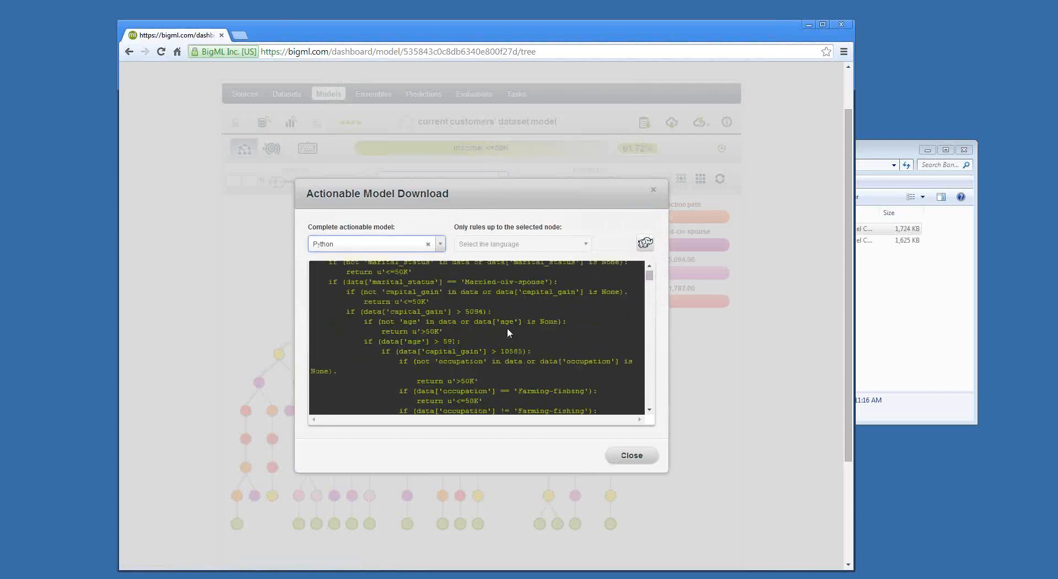
pyautogui.click(619, 273)
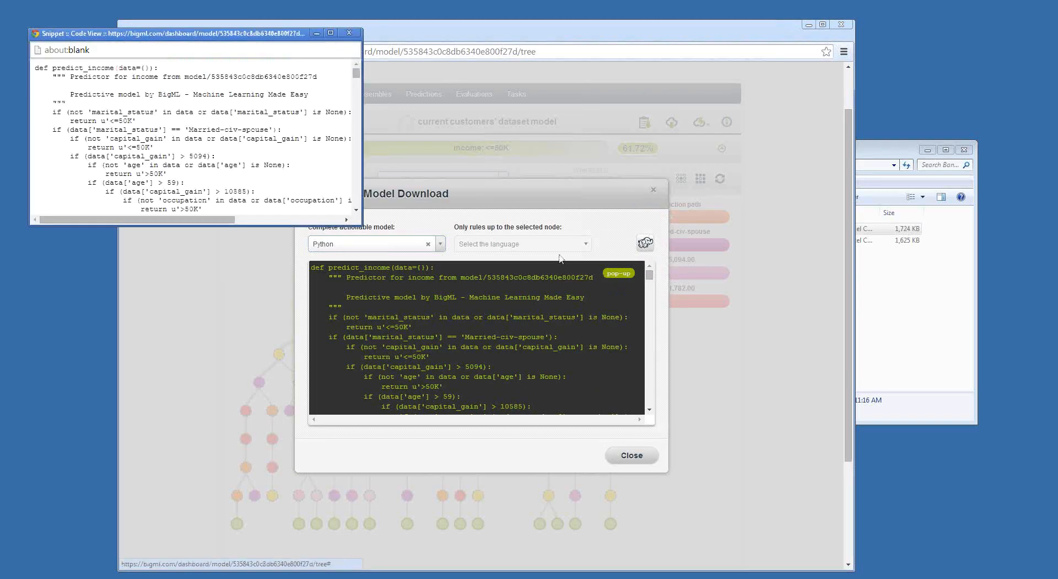
pyautogui.scroll(-2, 298, 185)
pyautogui.scroll(2, 298, 185)
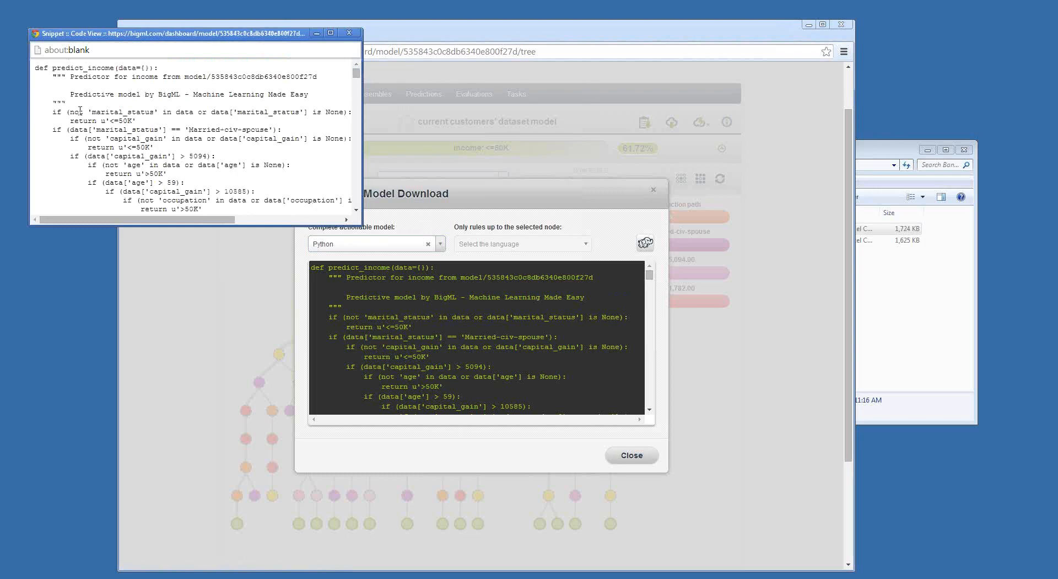
pyautogui.click(349, 33)
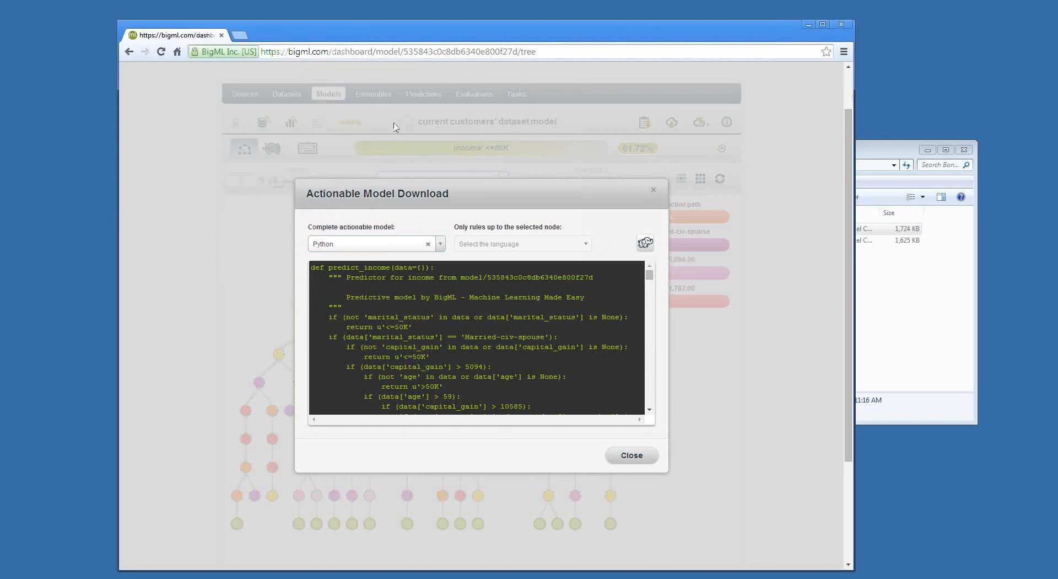
# Step: Preview the complete actionable model in Tableau format, and download the model as an MS Excel file
pyautogui.click(440, 245)
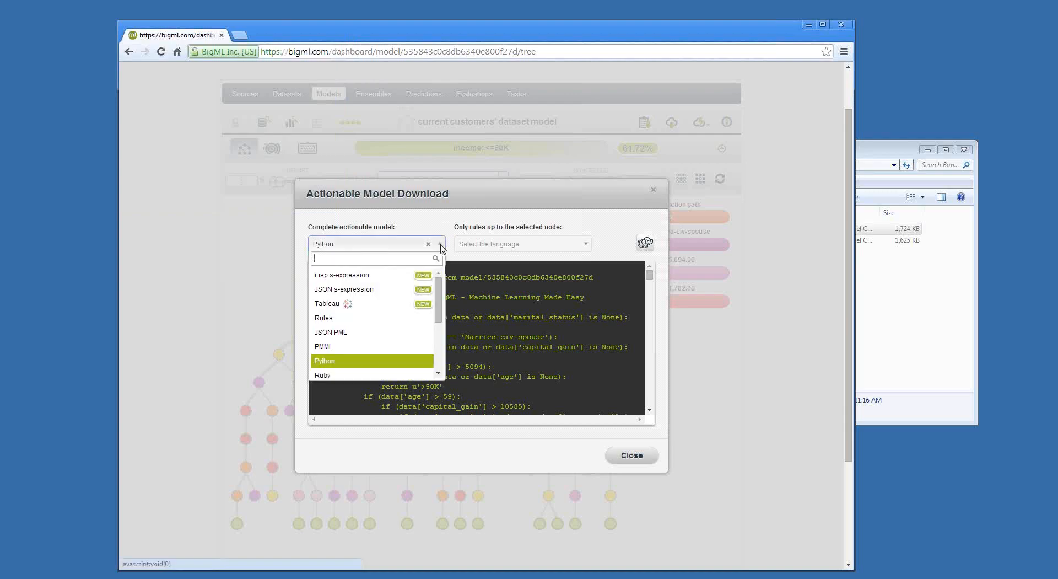
pyautogui.click(369, 303)
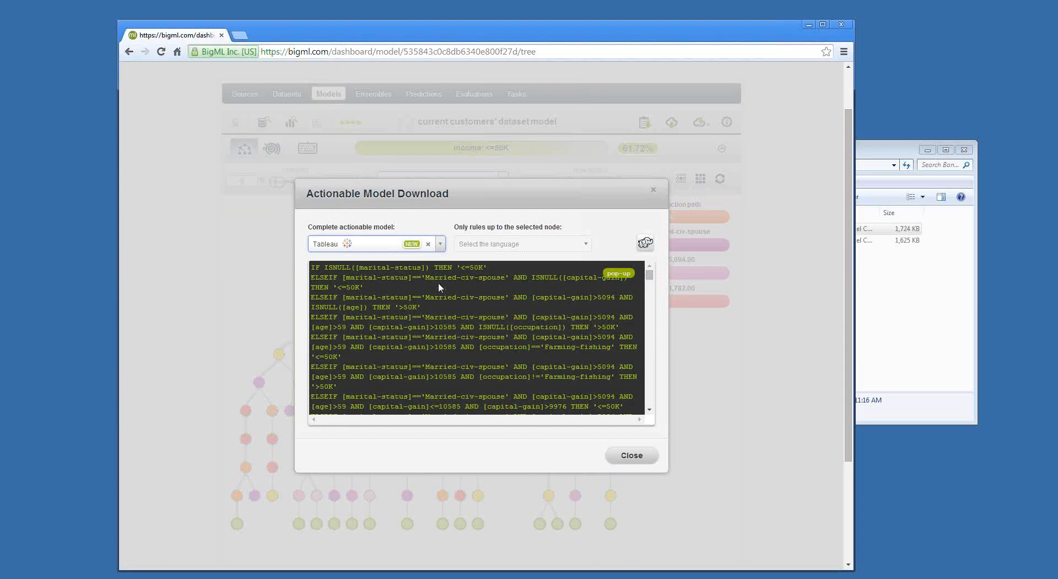
pyautogui.click(439, 244)
pyautogui.scroll(-3, 413, 321)
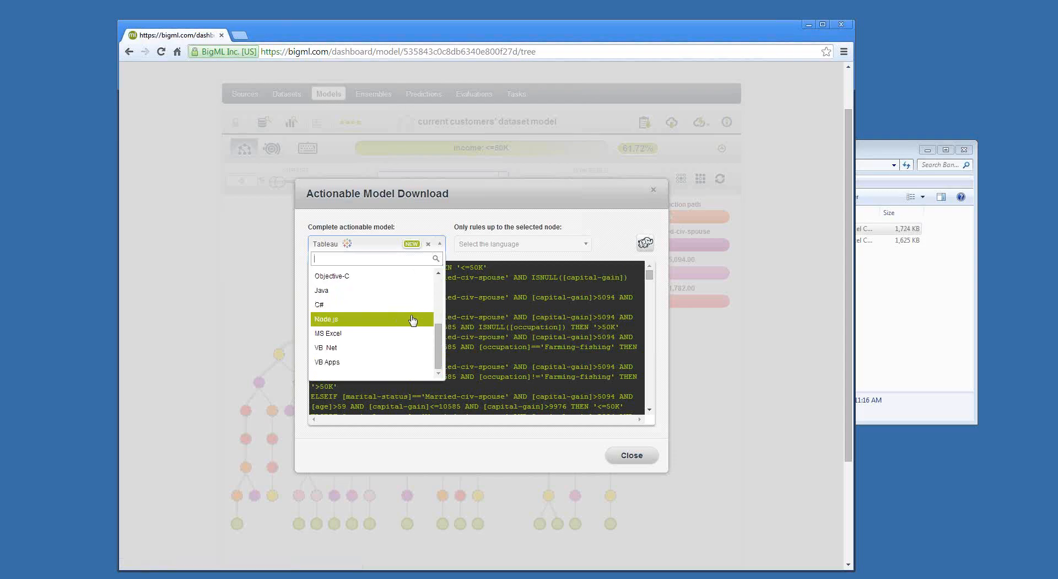
pyautogui.click(384, 336)
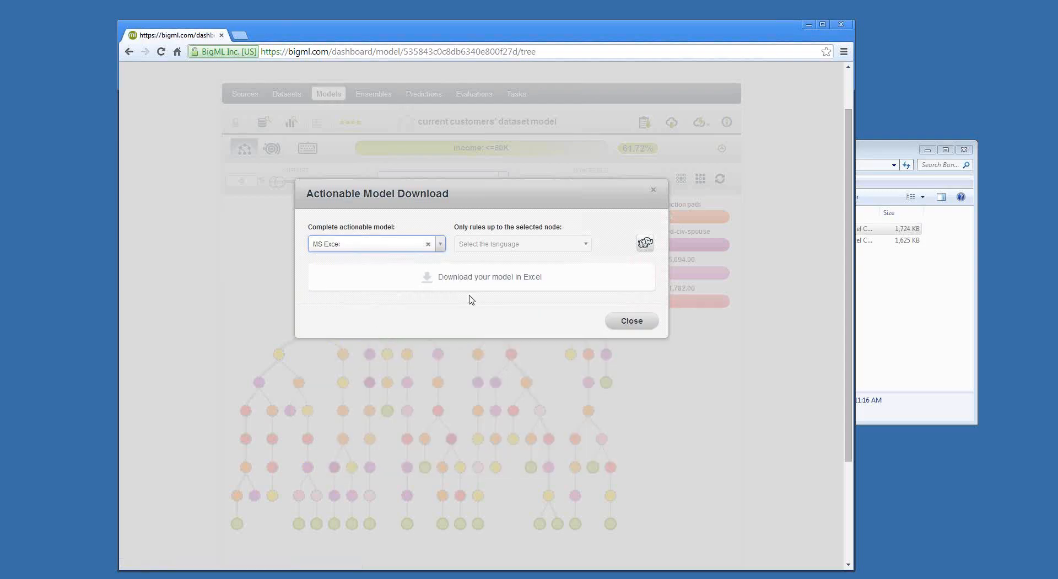
pyautogui.click(488, 285)
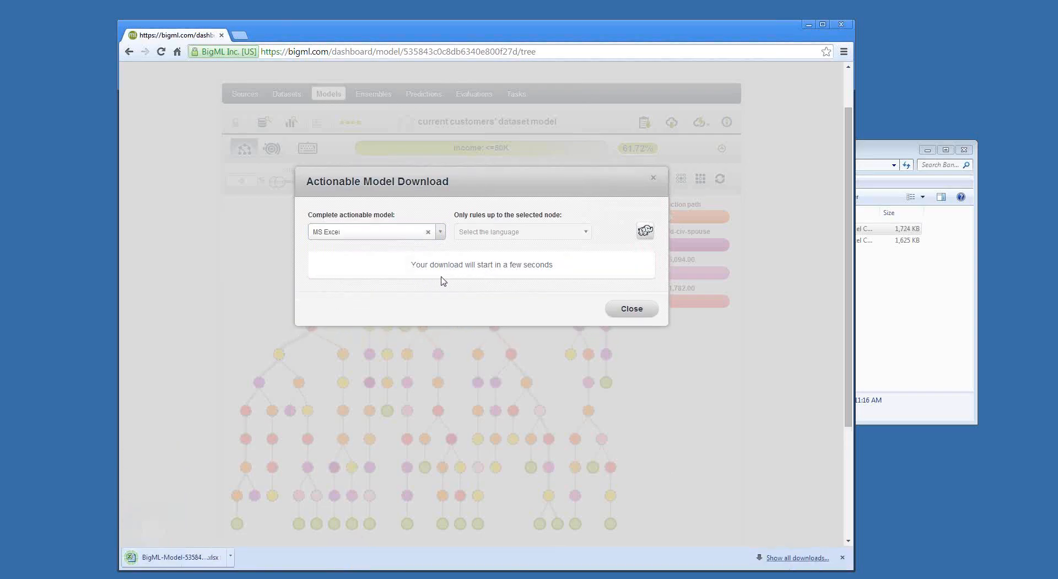
# Step: Open the downloaded BigML model workbook in Microsoft Excel and enable editing
pyautogui.click(190, 557)
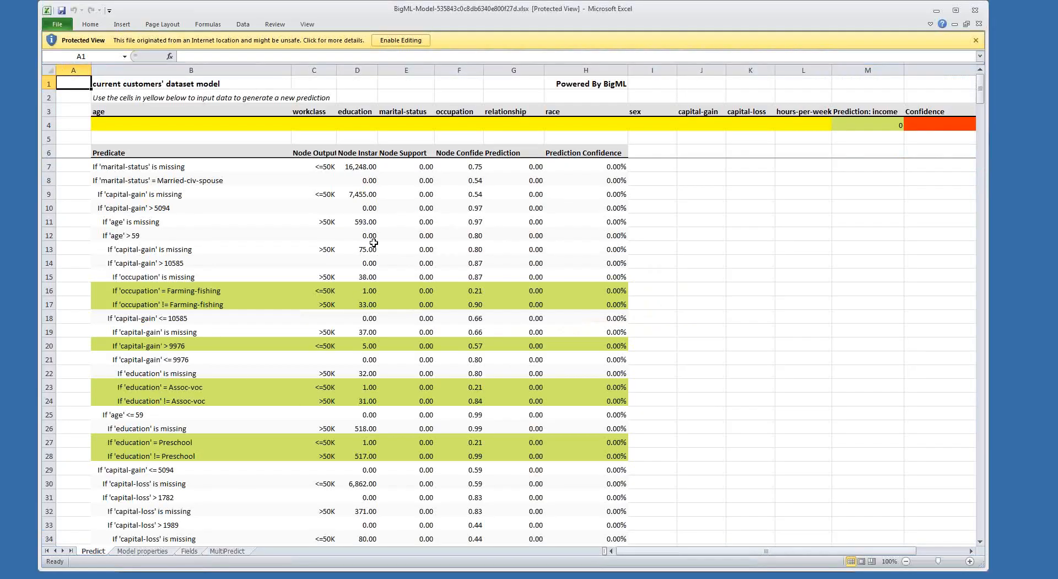
pyautogui.click(217, 125)
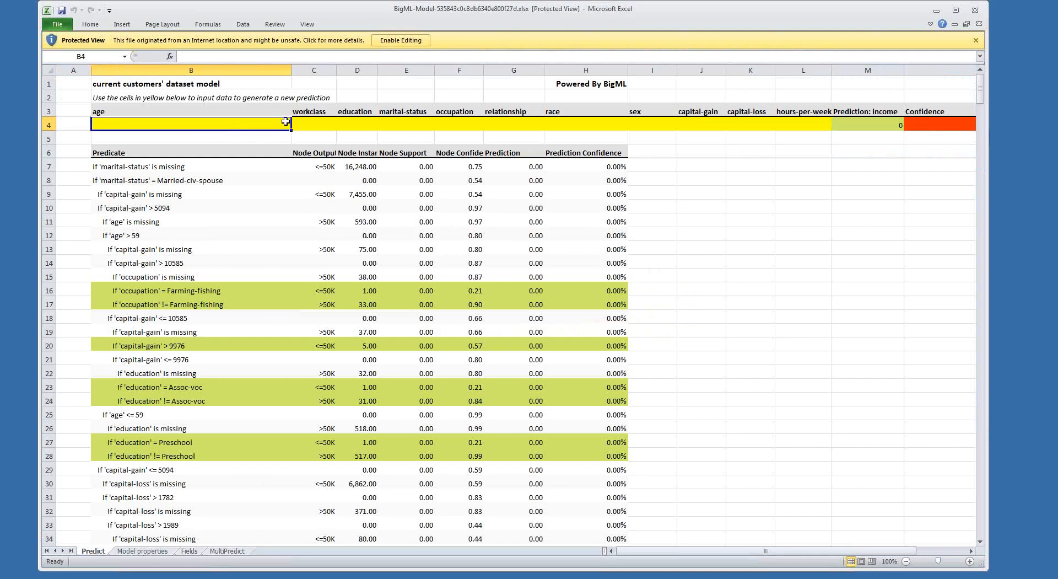
pyautogui.click(411, 40)
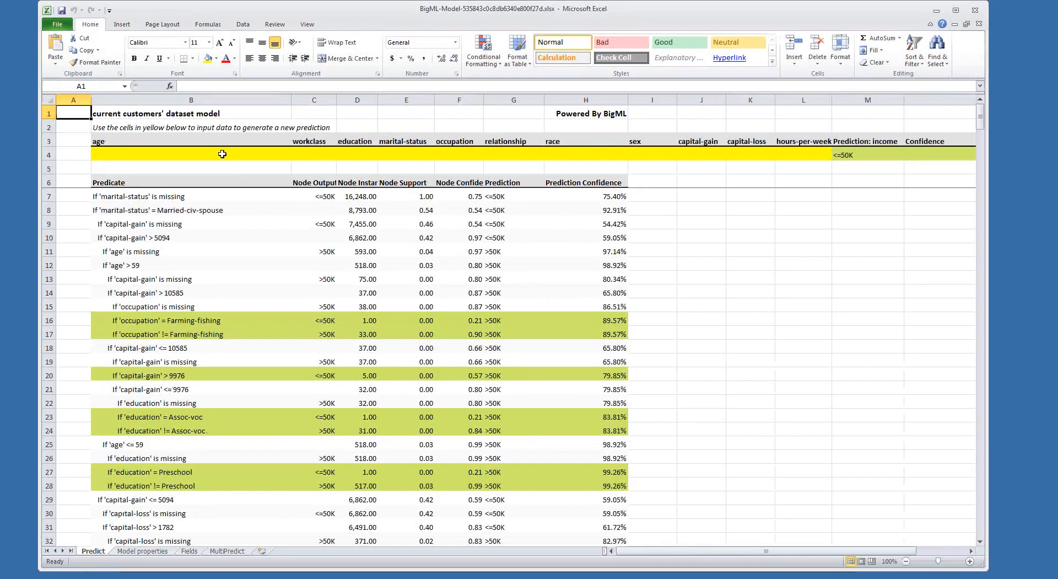
# Step: In the Predict sheet's yellow input row, set age to 45, workclass to State-gov and marital-status to Divorced
pyautogui.click(222, 154)
pyautogui.write('45')
pyautogui.press('Tab')
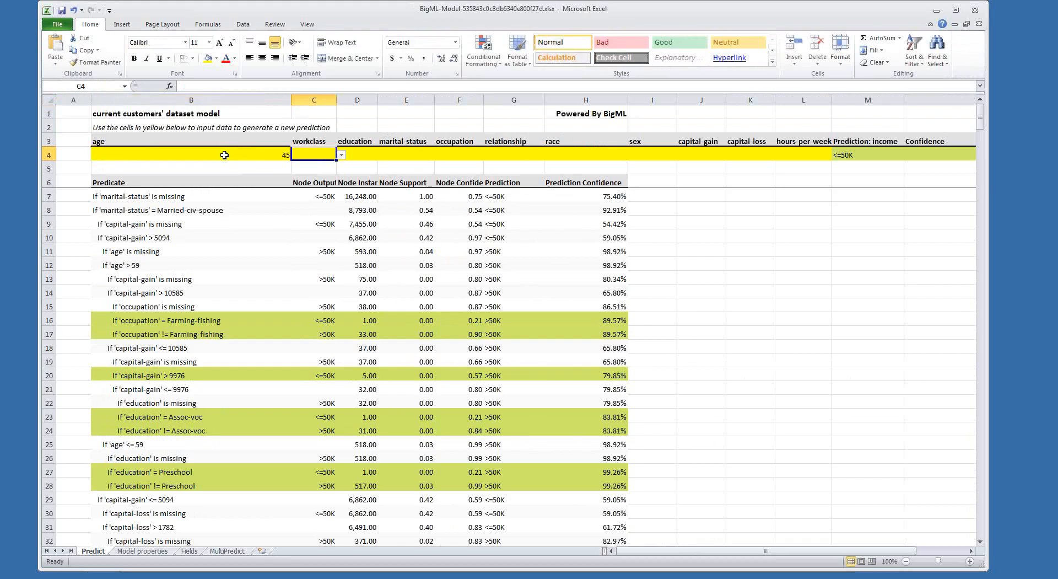
pyautogui.moveTo(985, 166); pyautogui.dragTo(1010, 167)
pyautogui.click(341, 155)
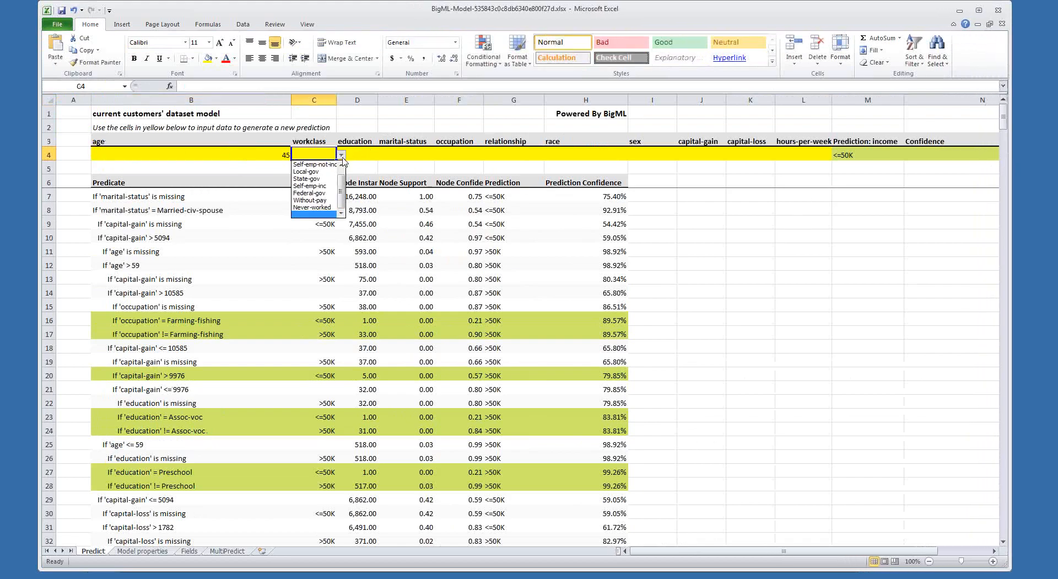
pyautogui.click(308, 186)
pyautogui.click(408, 154)
pyautogui.click(440, 156)
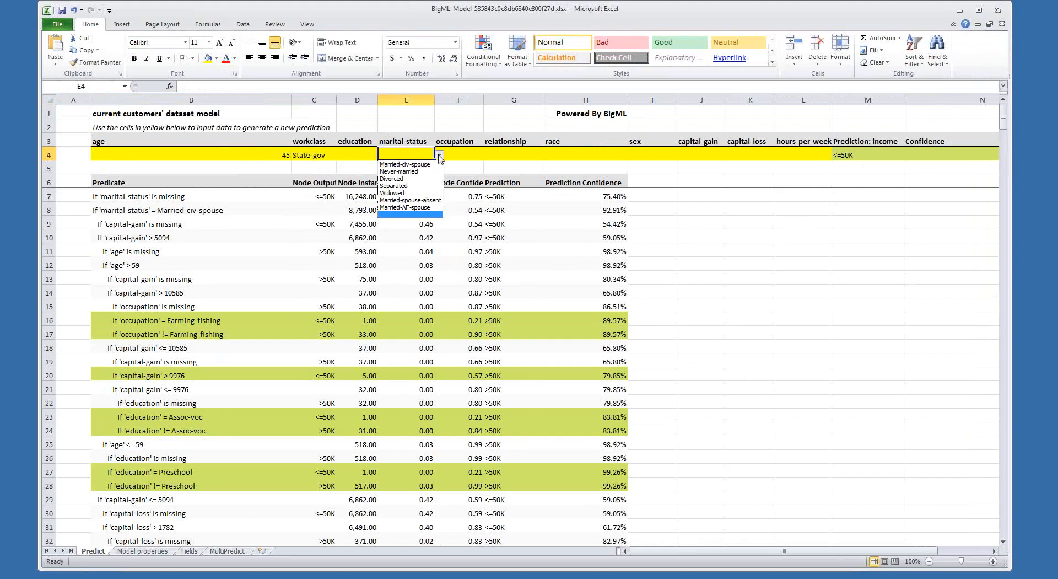
pyautogui.click(409, 179)
# Step: In the Predict sheet's yellow input row, set capital-gain to 55555 and capital-loss to 4555
pyautogui.moveTo(826, 554)
pyautogui.mouseDown()
pyautogui.moveTo(873, 553)
pyautogui.moveTo(824, 558)
pyautogui.moveTo(839, 557)
pyautogui.mouseUp()
pyautogui.moveTo(1011, 465); pyautogui.dragTo(1034, 466)
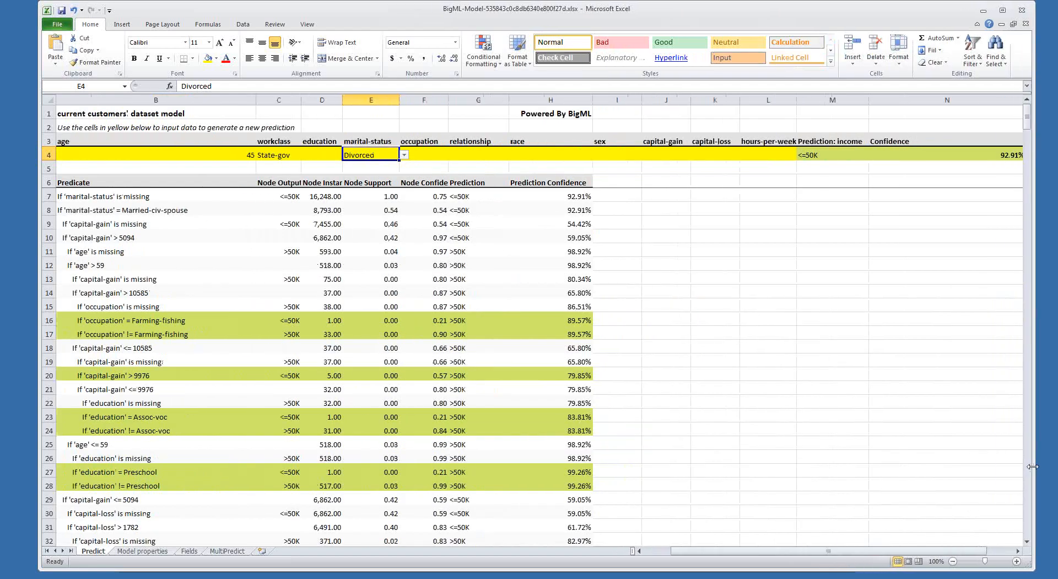
pyautogui.click(662, 154)
pyautogui.write('55555')
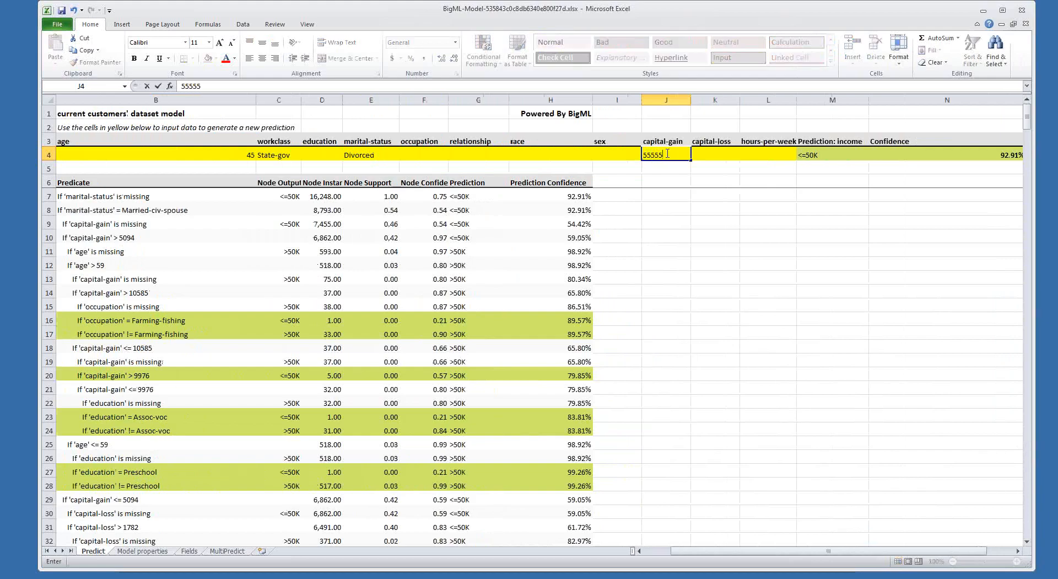
pyautogui.press('Tab')
pyautogui.write('4')
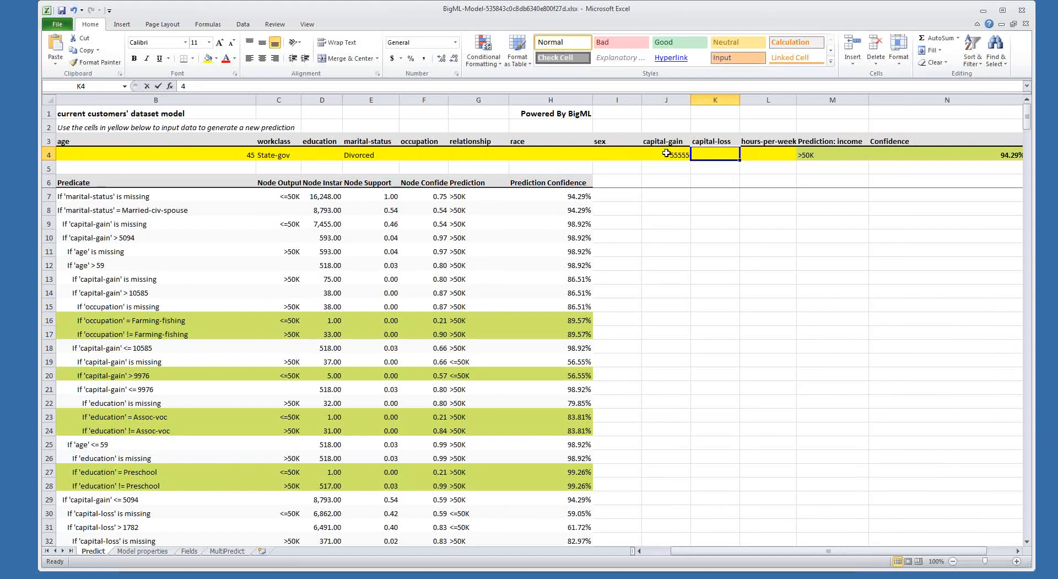
pyautogui.write('555')
pyautogui.press('Tab')
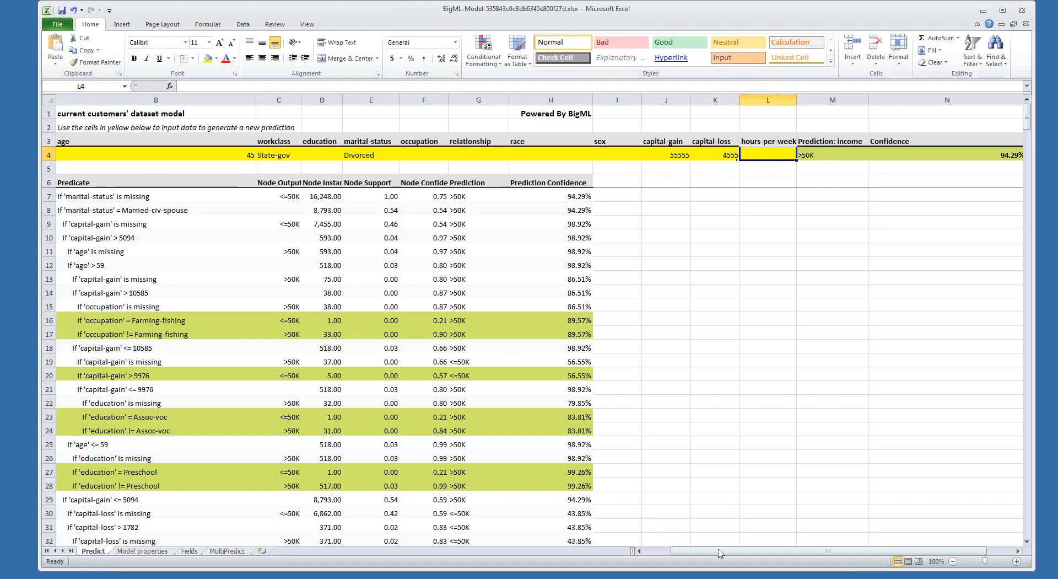
# Step: Look through the workbook's Model properties, Fields and MultiPredict sheets, and return to the Predict sheet
pyautogui.moveTo(754, 553); pyautogui.dragTo(708, 557)
pyautogui.click(158, 553)
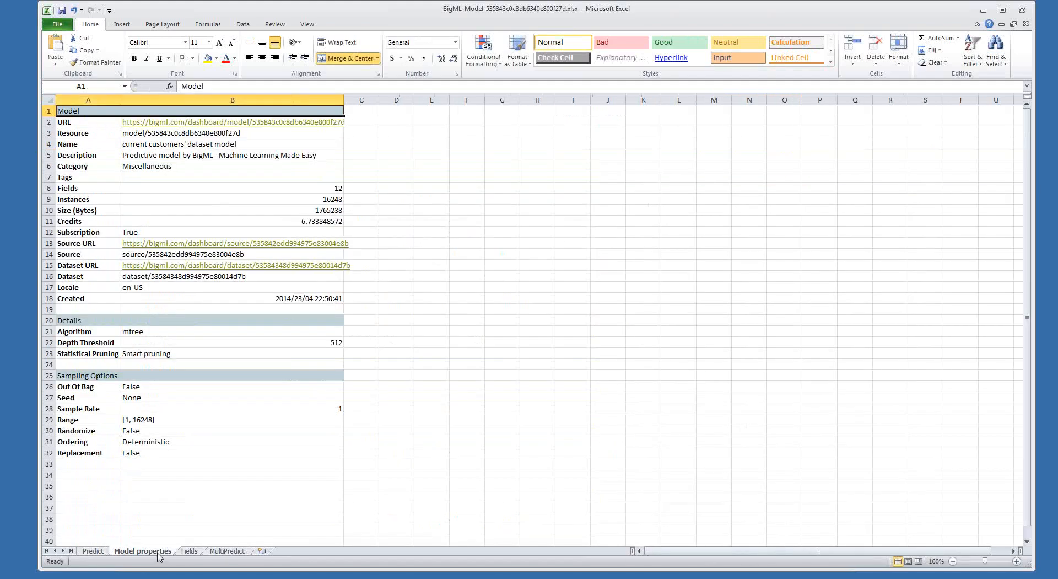
pyautogui.click(189, 551)
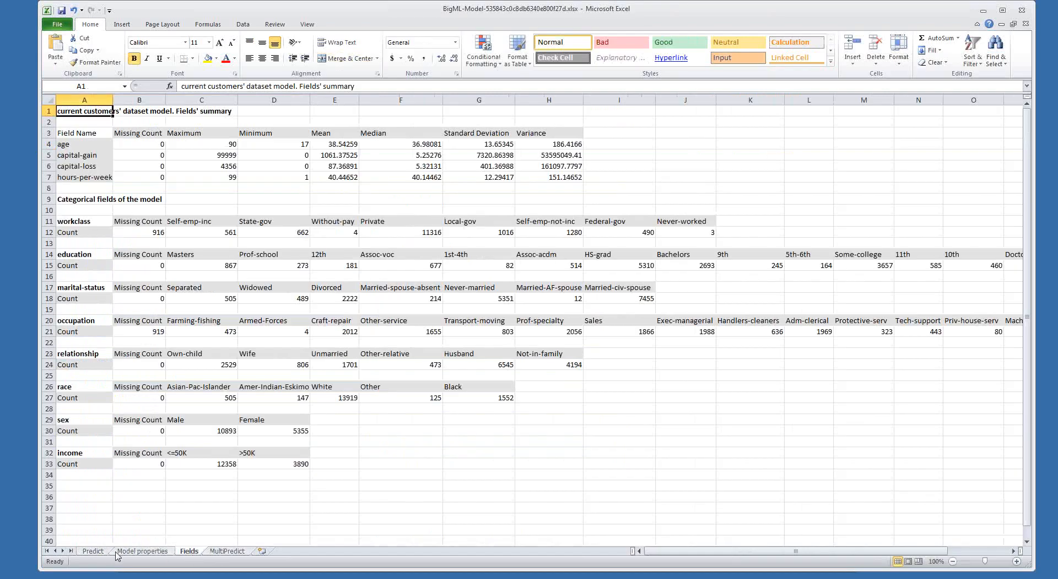
pyautogui.click(229, 552)
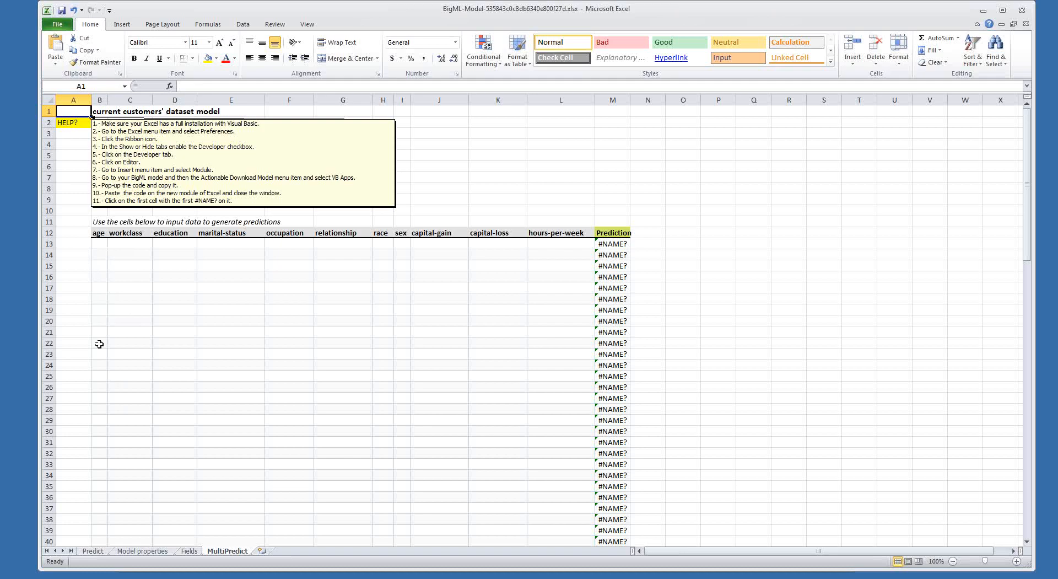
pyautogui.scroll(-5, 99, 344)
pyautogui.scroll(5, 130, 392)
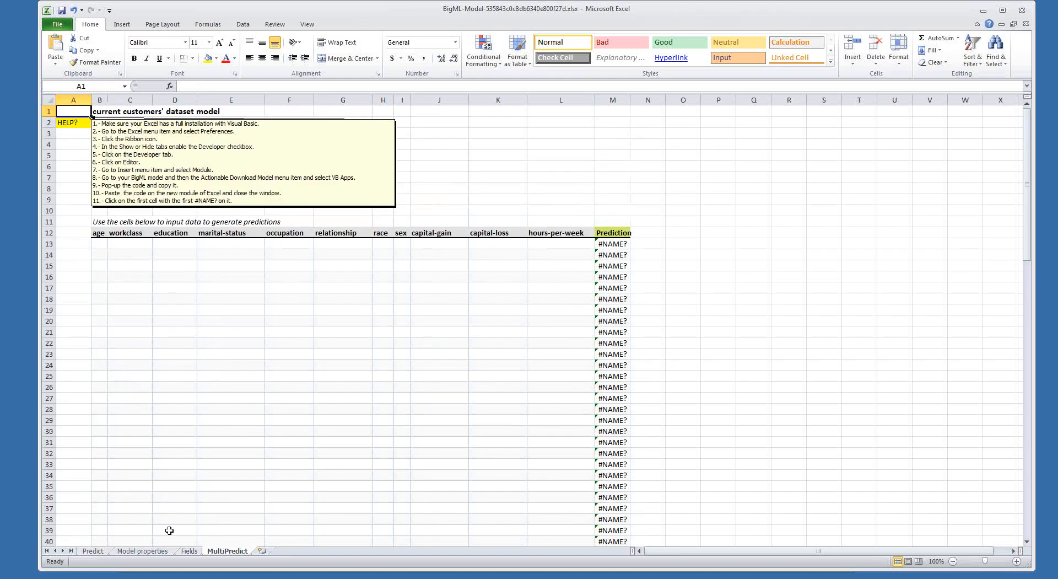
pyautogui.click(98, 551)
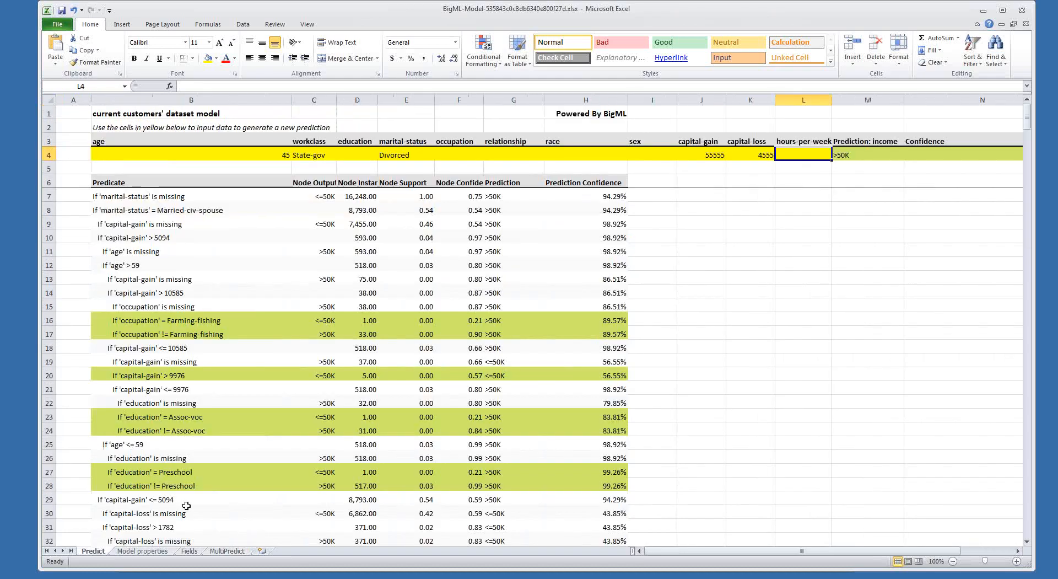
# Step: Close the model workbook and Excel without saving, and dismiss the Actionable Model Download dialog in BigML
pyautogui.click(1027, 24)
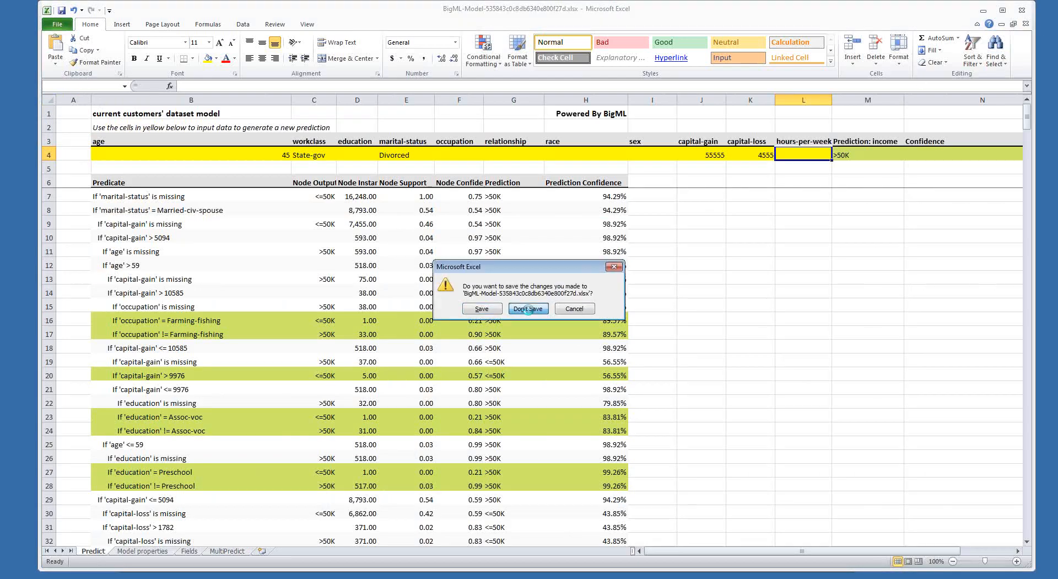
pyautogui.click(528, 309)
pyautogui.click(1021, 12)
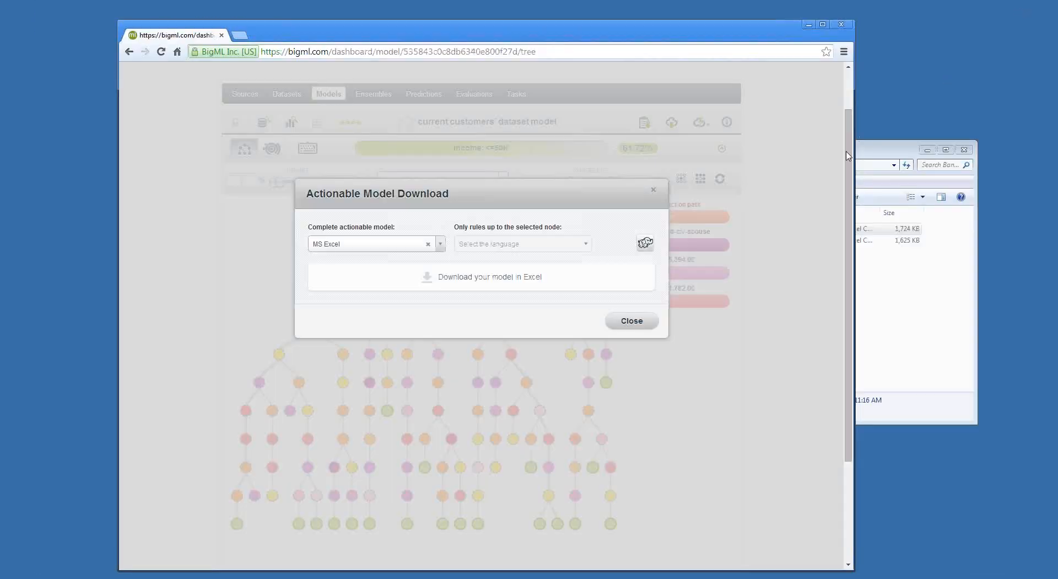
pyautogui.click(626, 323)
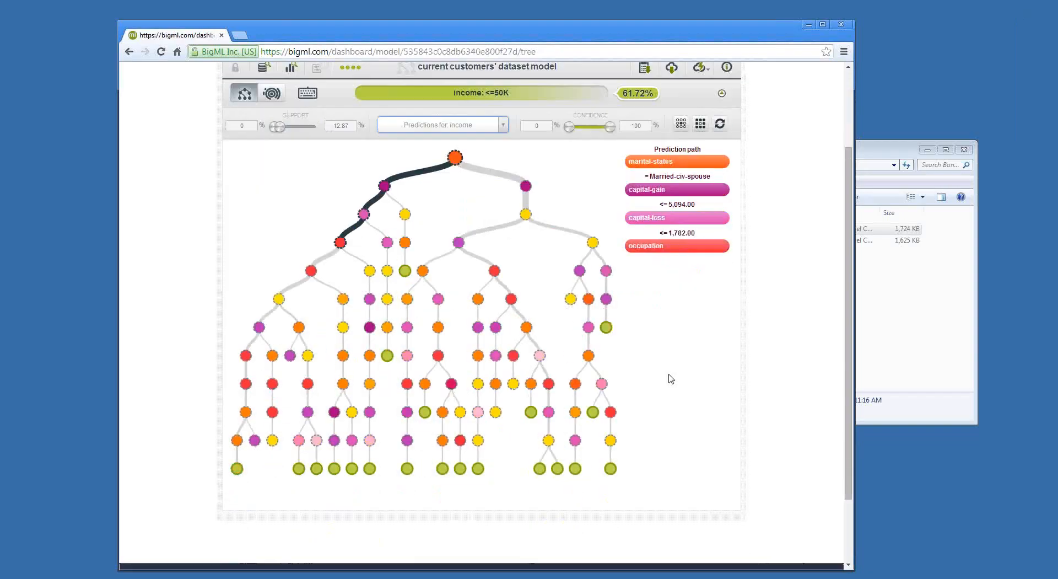
# Step: Open the all-fields Predict form for the current customers' dataset model
pyautogui.click(699, 124)
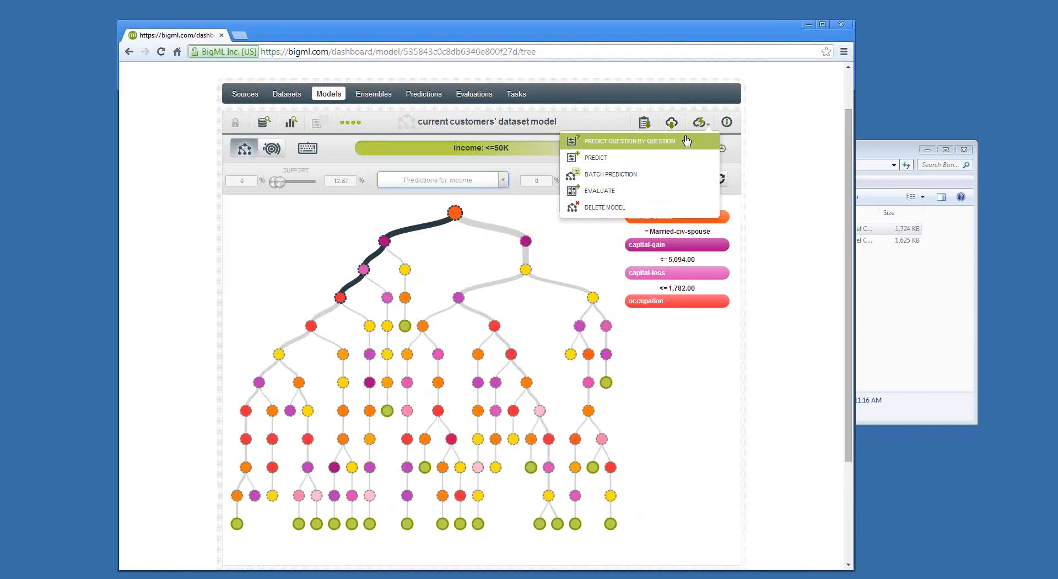
pyautogui.click(673, 159)
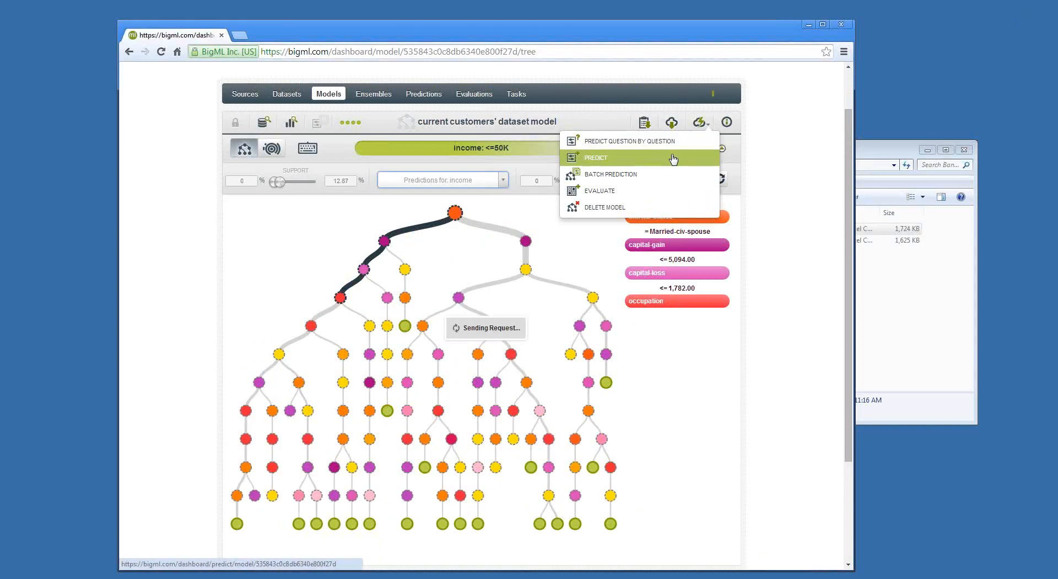
pyautogui.scroll(-1, 559, 176)
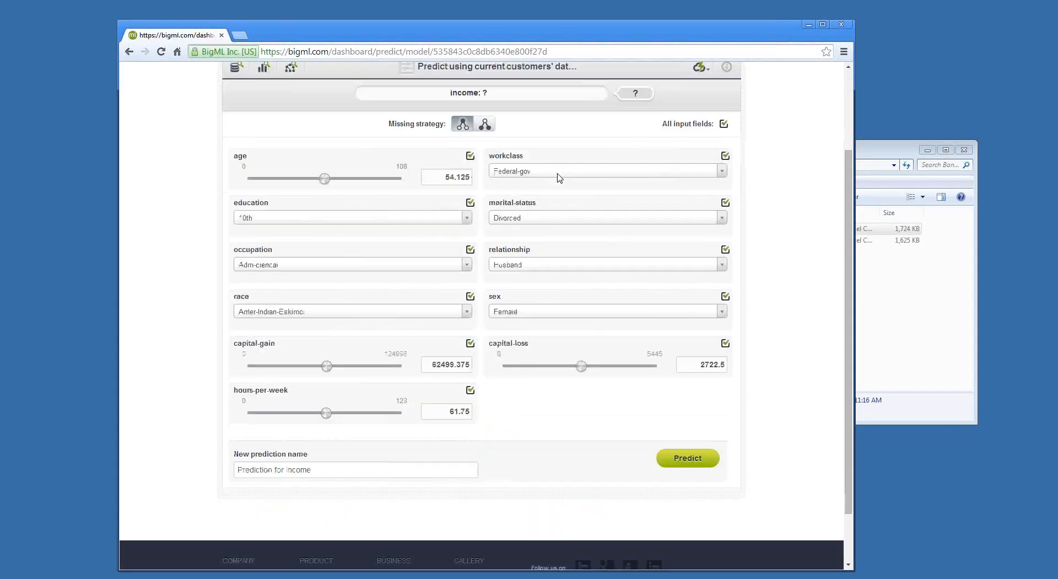
pyautogui.scroll(1, 560, 176)
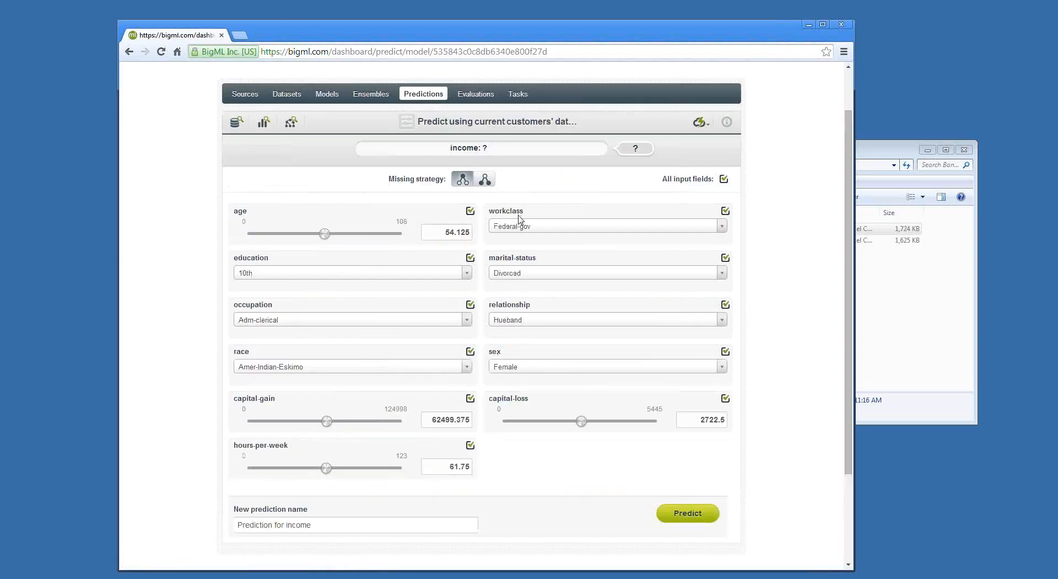
# Step: Predict income with age 36, occupation Craft-repair, race excluded, capital-gain 10713 and hours-per-week 48
pyautogui.moveTo(324, 238); pyautogui.dragTo(300, 236)
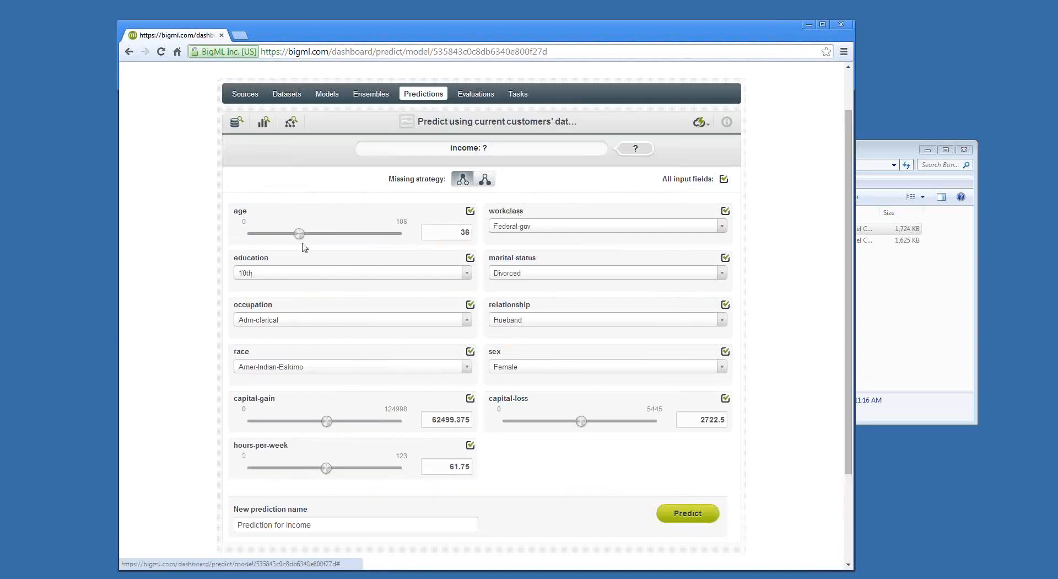
pyautogui.click(368, 319)
pyautogui.click(356, 383)
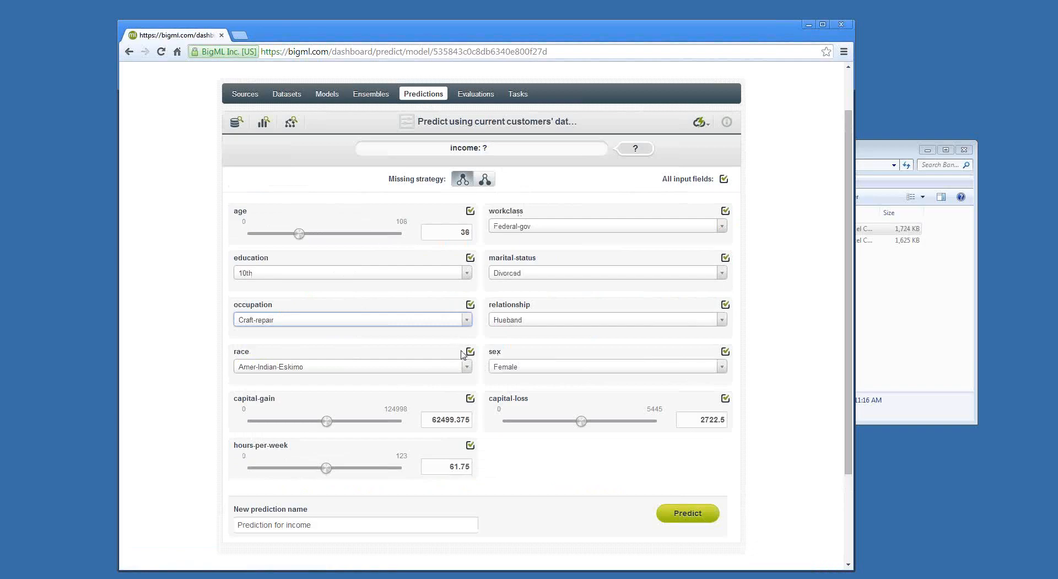
pyautogui.click(469, 352)
pyautogui.moveTo(329, 422); pyautogui.dragTo(258, 418)
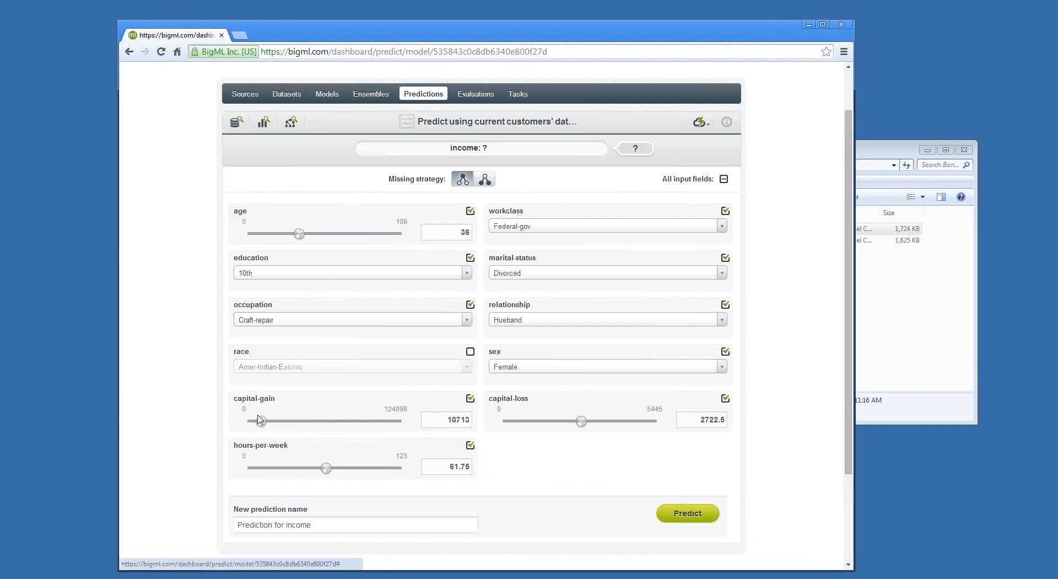
pyautogui.scroll(-1, 787, 428)
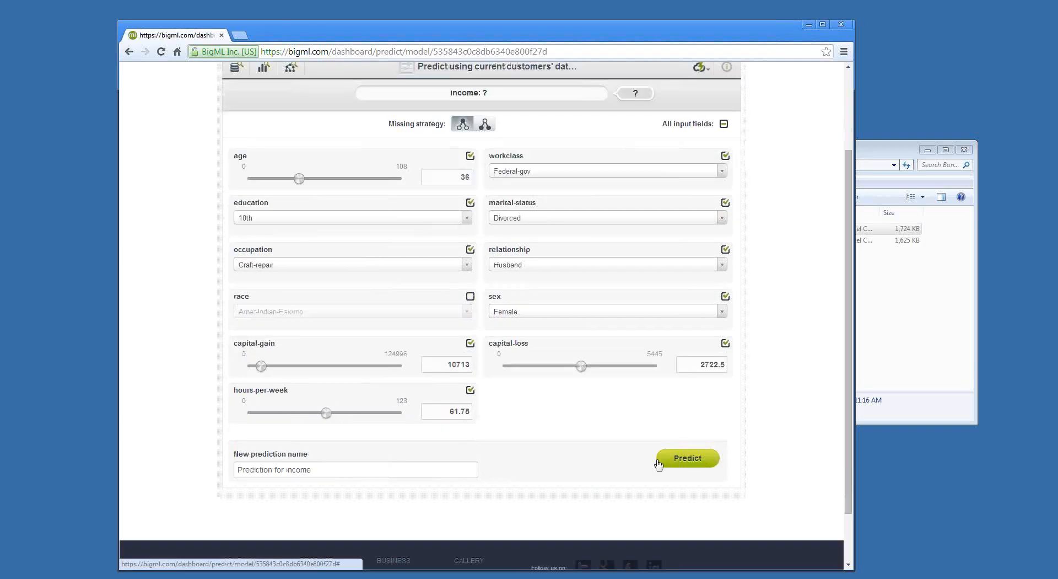
pyautogui.moveTo(325, 413); pyautogui.dragTo(307, 413)
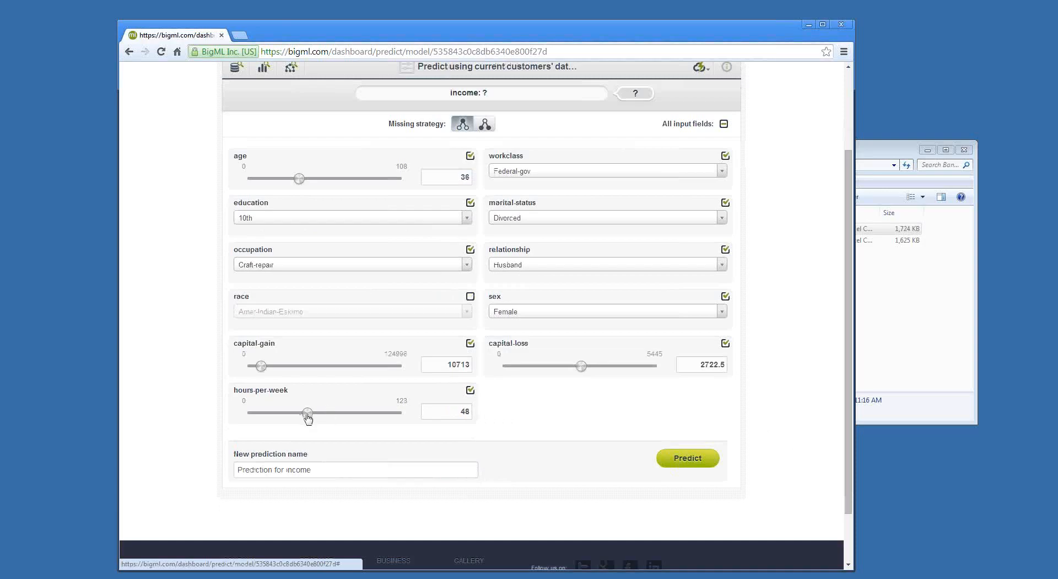
pyautogui.click(678, 465)
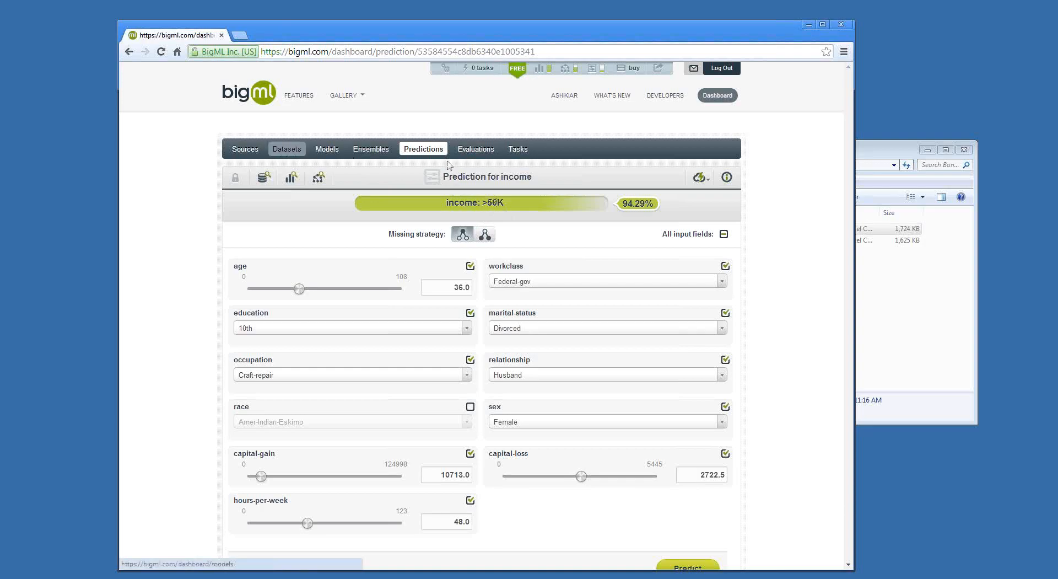
# Step: Open new customers.csv from the Bank customer data folder in Excel, inspect its columns down to the last rows, and close it
pyautogui.click(881, 156)
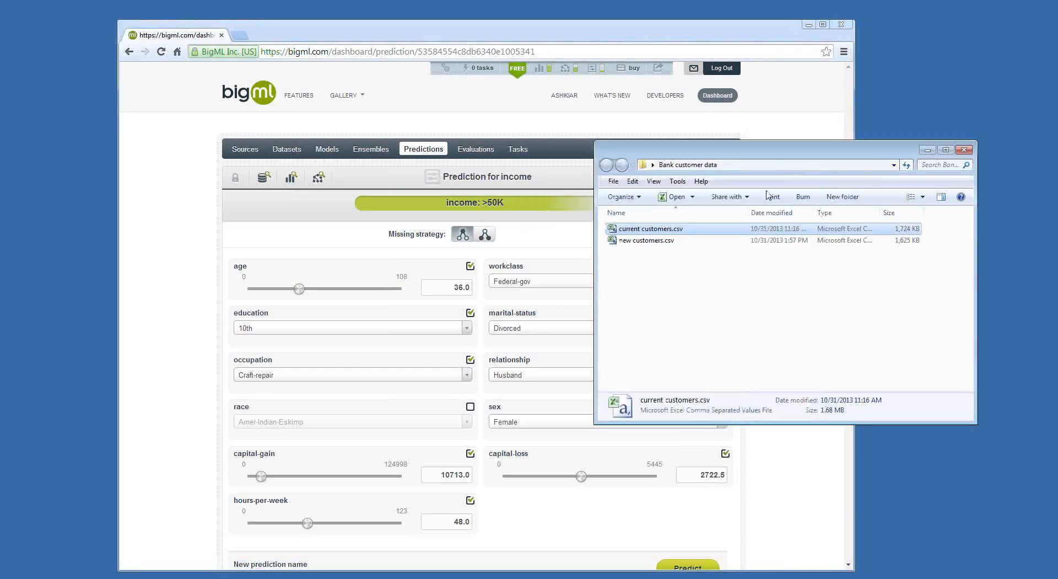
pyautogui.click(675, 241)
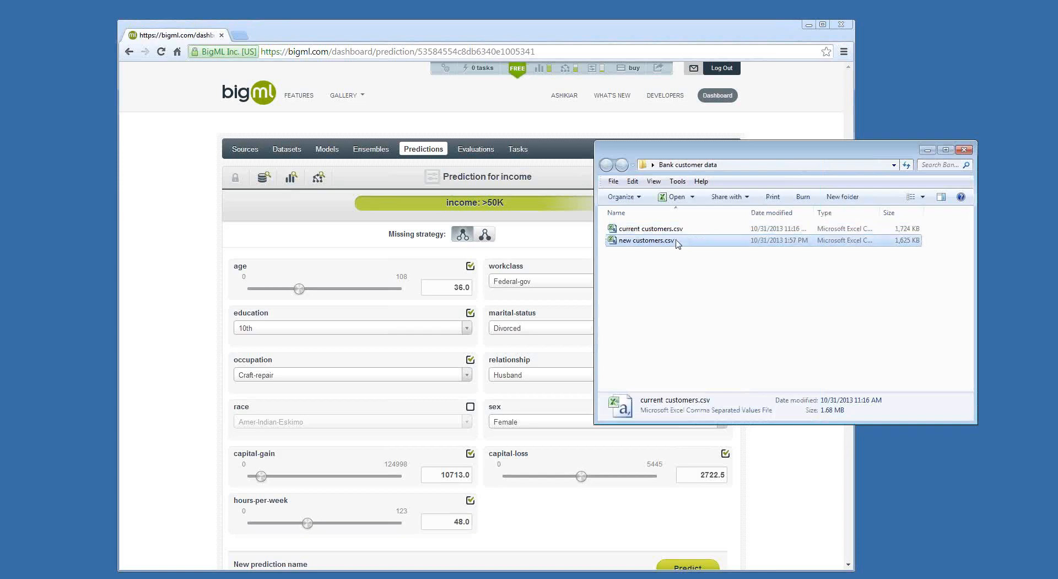
pyautogui.doubleClick(676, 241)
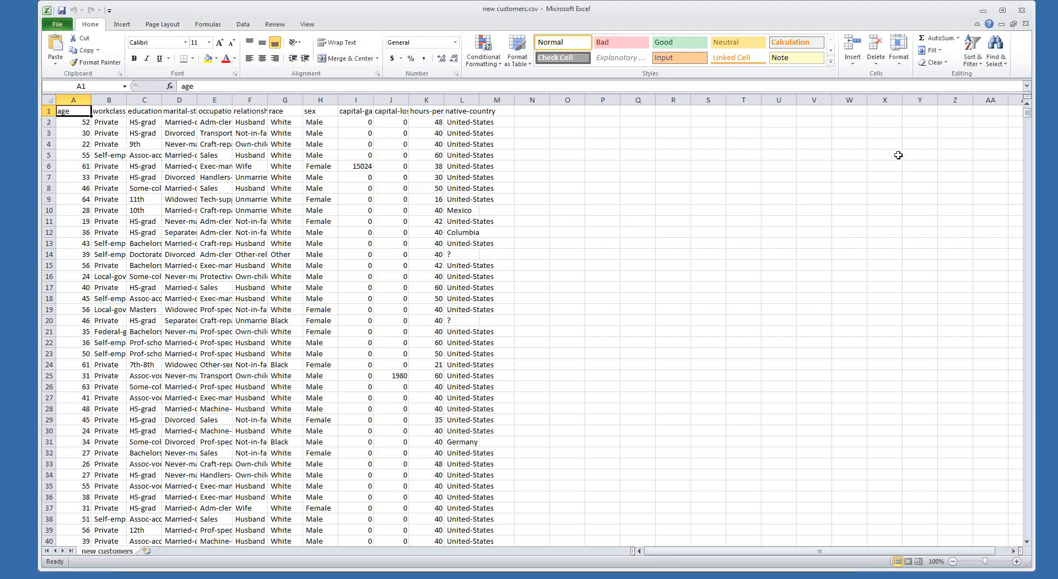
pyautogui.moveTo(1028, 112); pyautogui.dragTo(1020, 543)
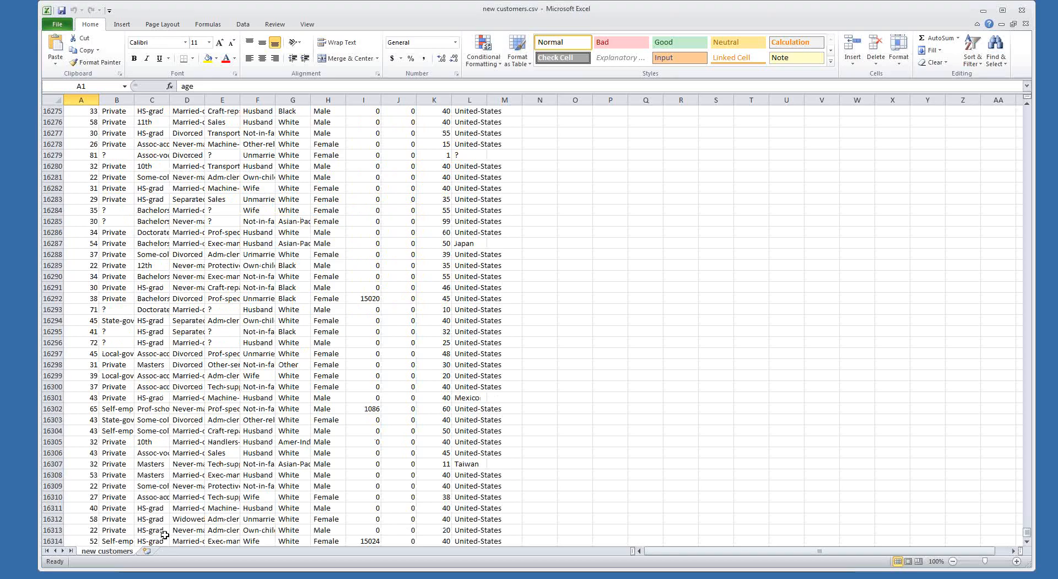
pyautogui.click(1022, 11)
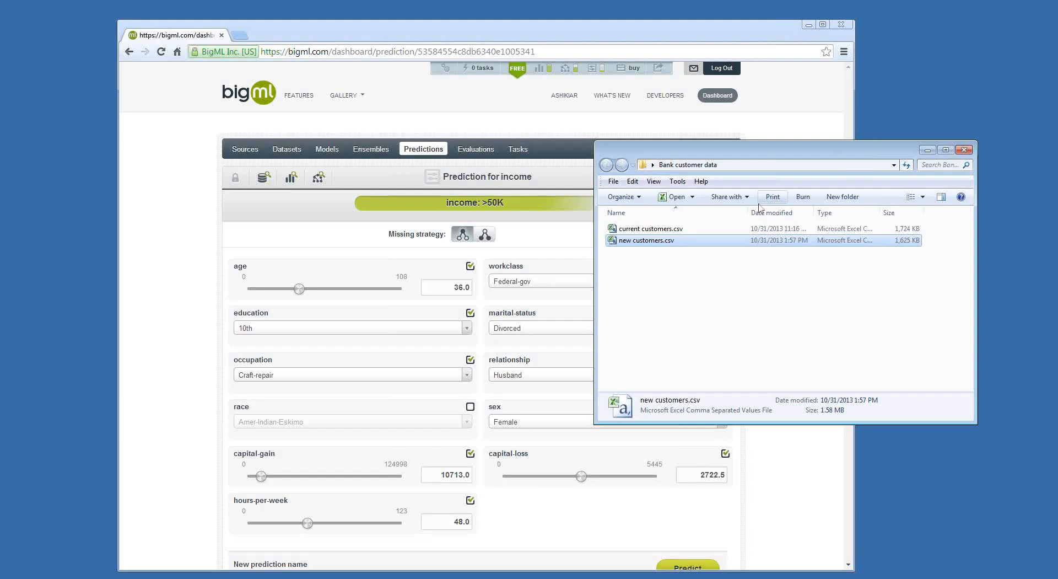
# Step: Upload new customers.csv from the Bank customer data folder as a BigML source, and open that source
pyautogui.click(245, 149)
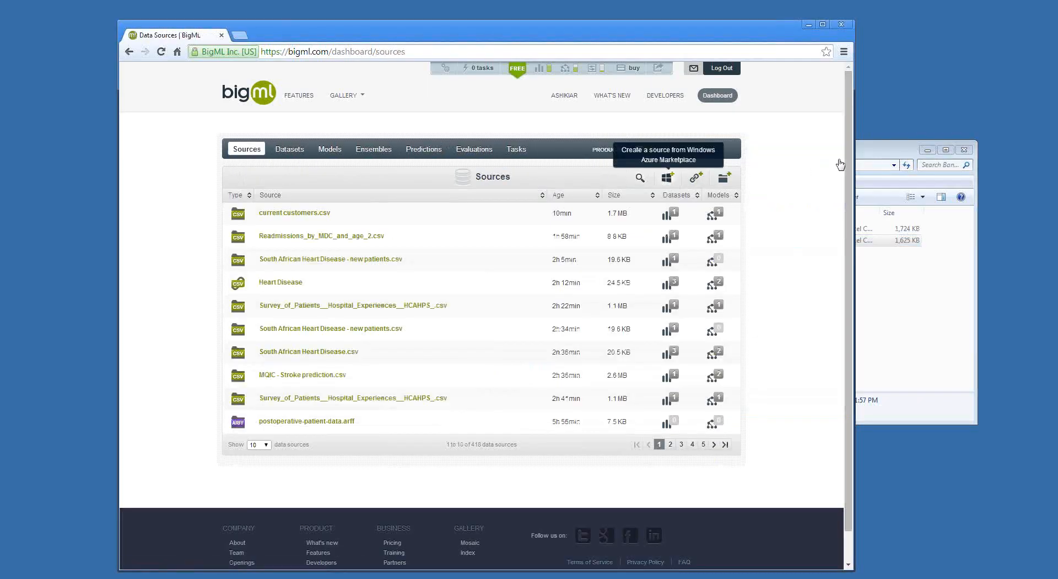
pyautogui.click(878, 160)
pyautogui.moveTo(656, 241); pyautogui.dragTo(468, 251)
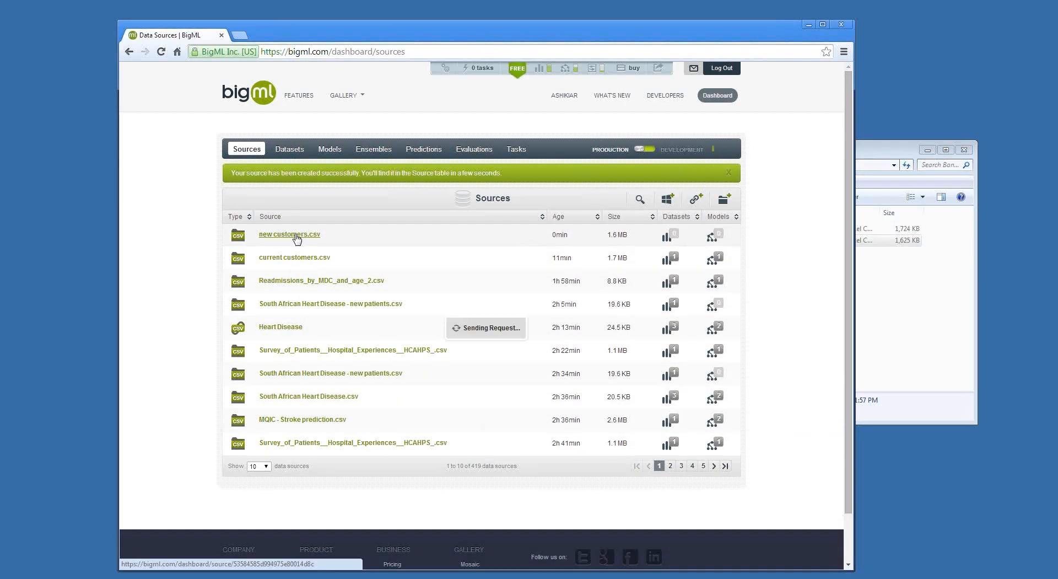
pyautogui.click(293, 235)
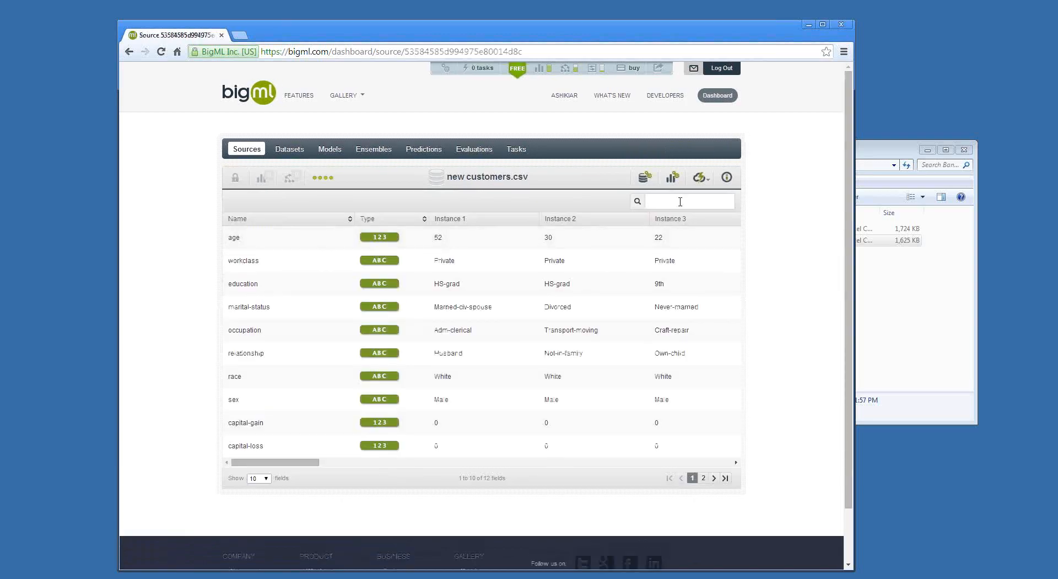
# Step: Create a 1-click dataset from the new customers.csv source and show 25 fields per page to review them all
pyautogui.click(698, 178)
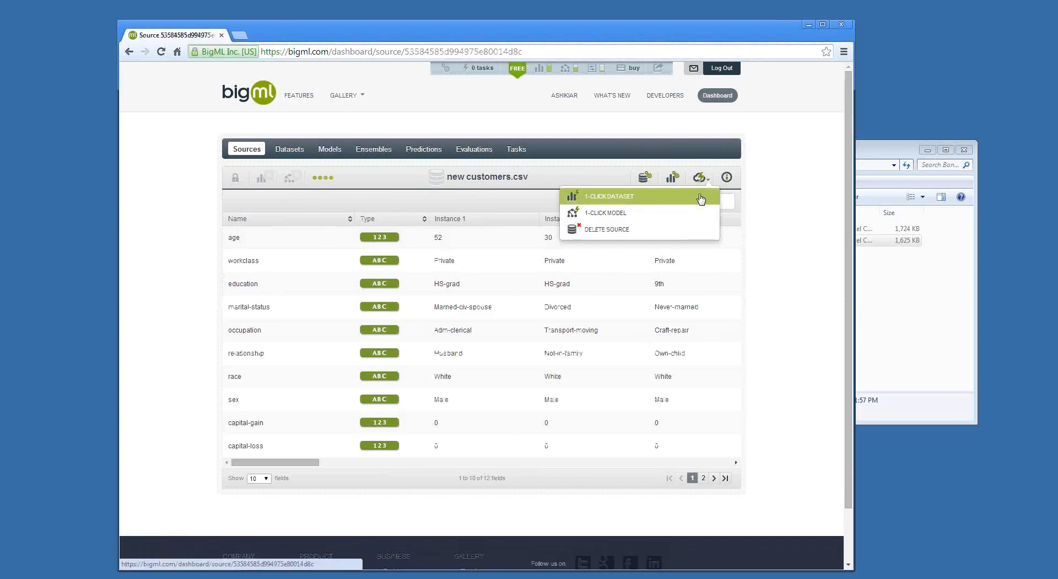
pyautogui.click(700, 198)
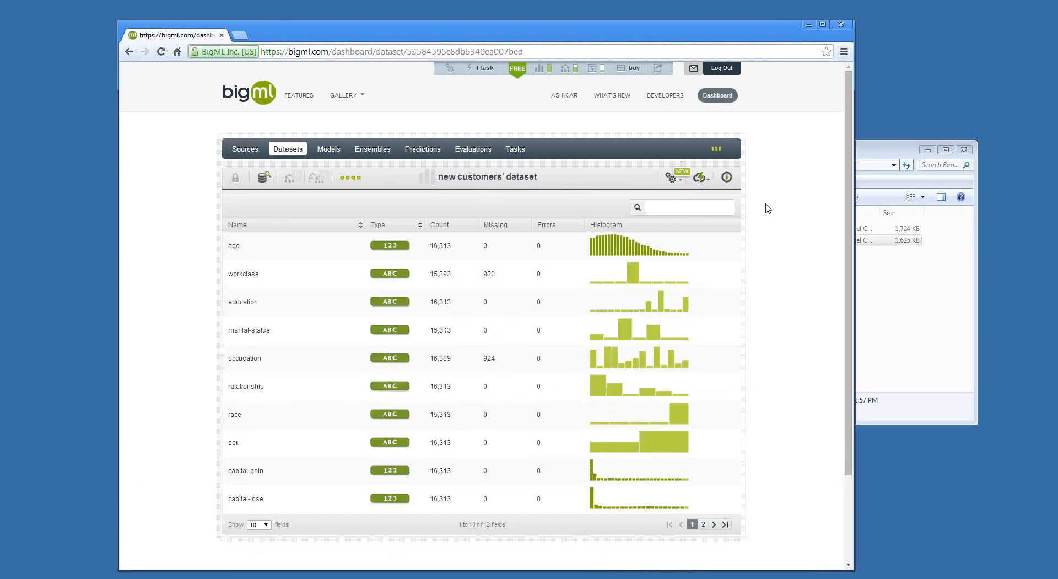
pyautogui.click(259, 519)
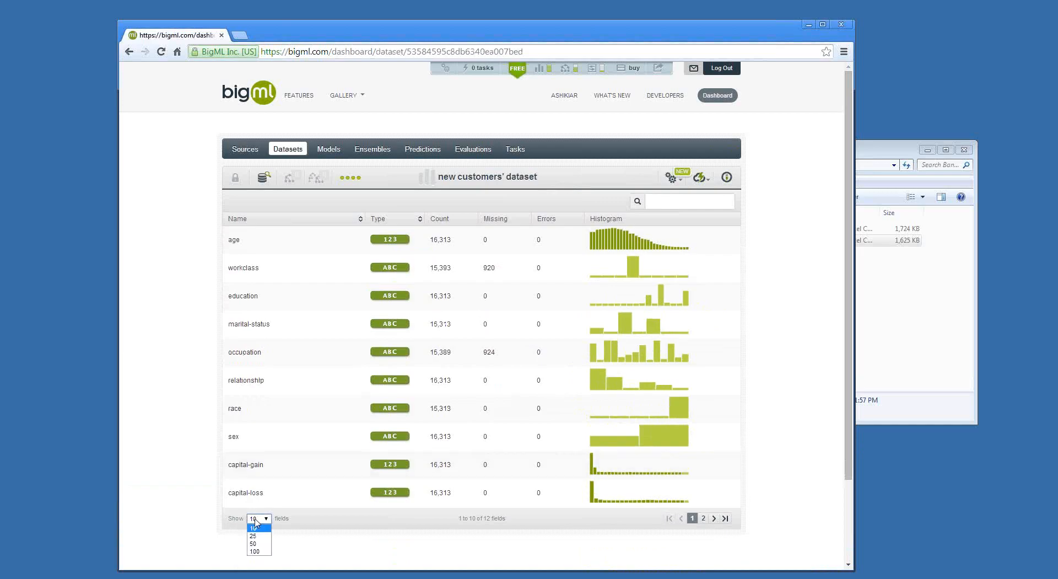
pyautogui.click(270, 540)
pyautogui.scroll(-1, 503, 426)
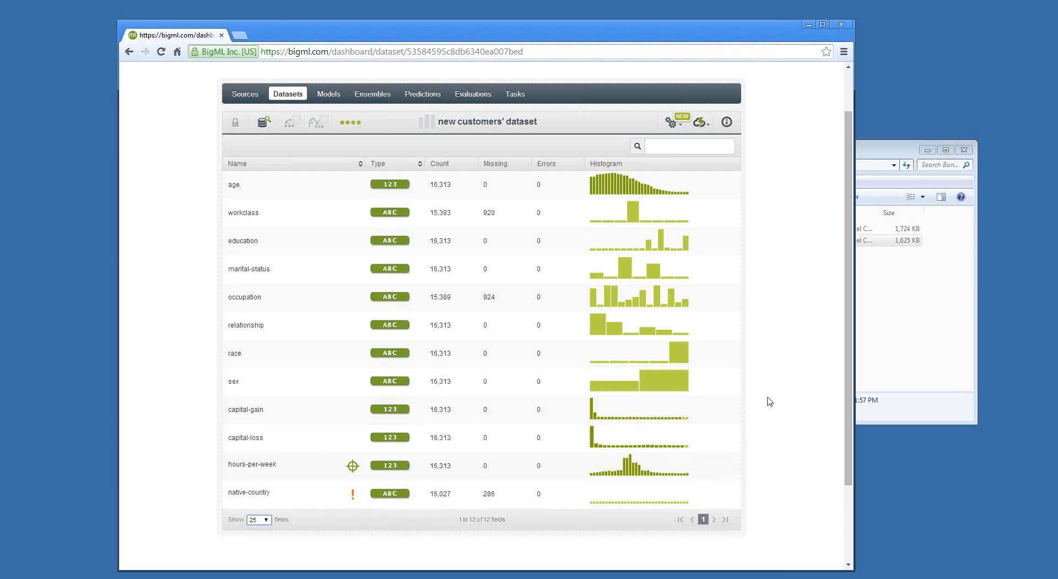
pyautogui.scroll(1, 770, 401)
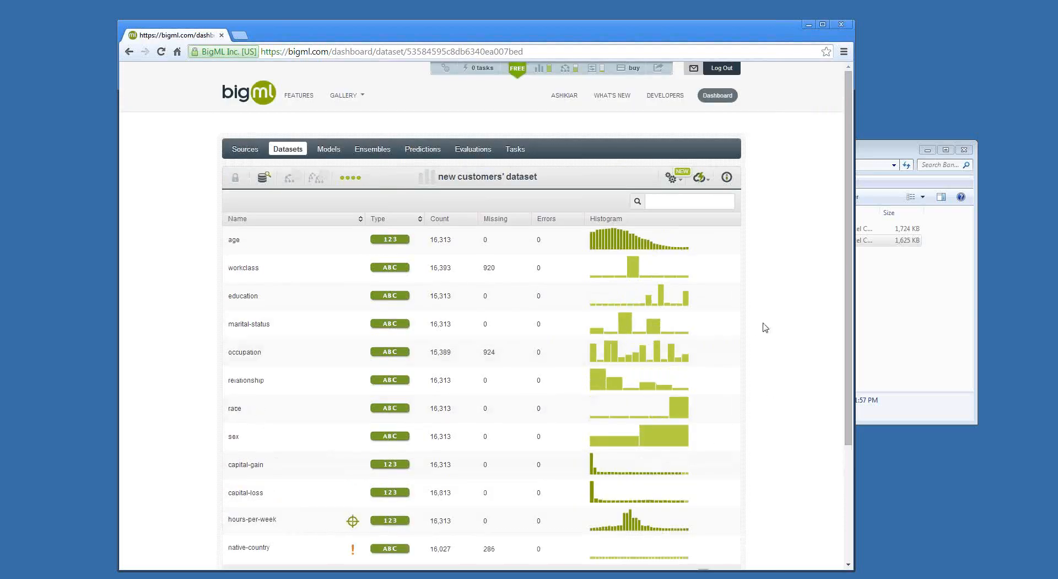
# Step: Start a batch prediction from the new customers' dataset using the current customers' dataset model
pyautogui.click(701, 177)
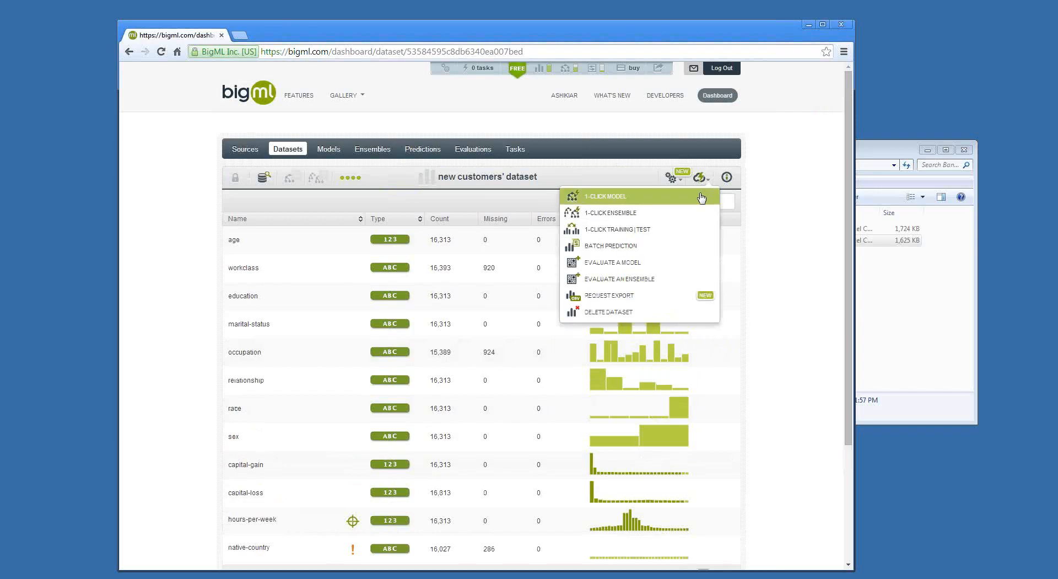
pyautogui.click(681, 250)
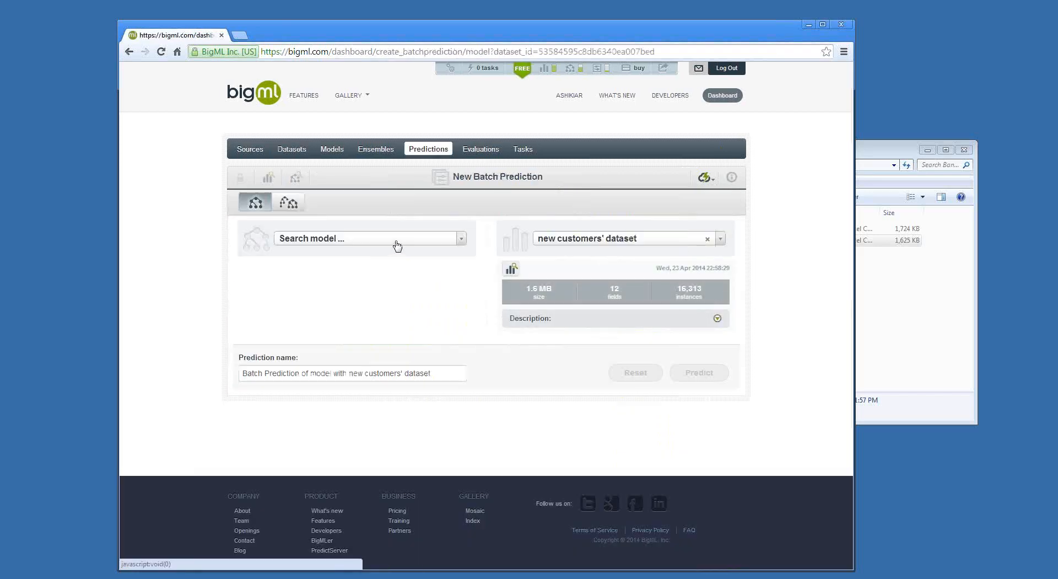
pyautogui.click(397, 245)
pyautogui.write('cus')
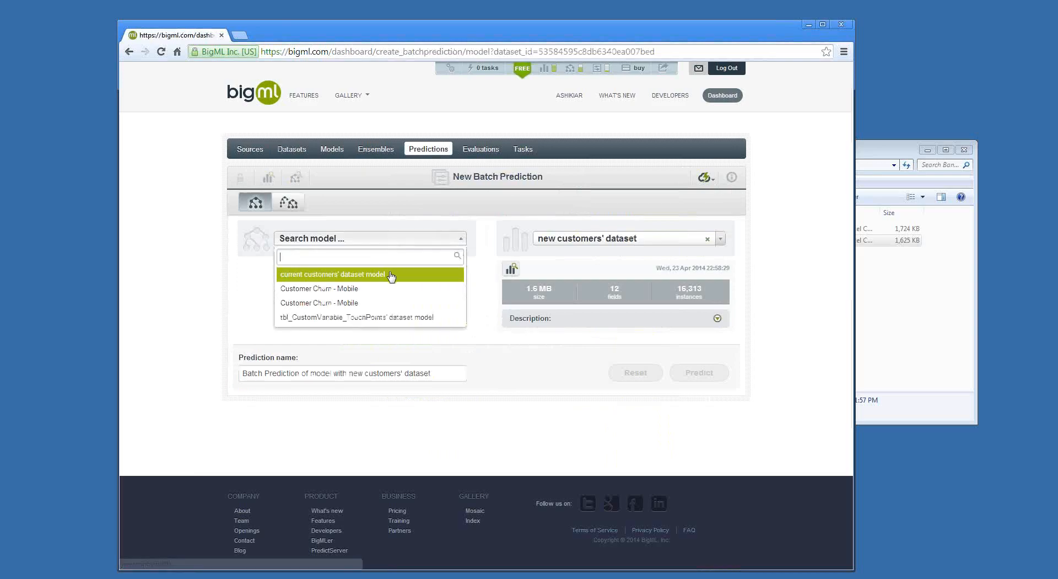
pyautogui.click(391, 274)
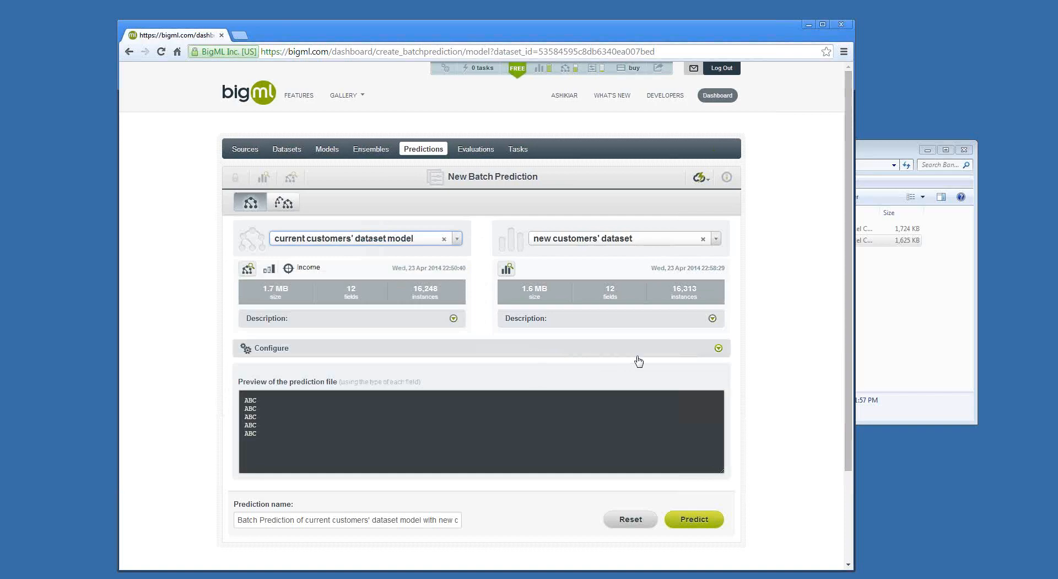
# Step: Configure the batch prediction output with a header row, all field values, a confidence for each prediction, and the prediction column named "Income?"
pyautogui.click(640, 359)
pyautogui.scroll(-1, 640, 359)
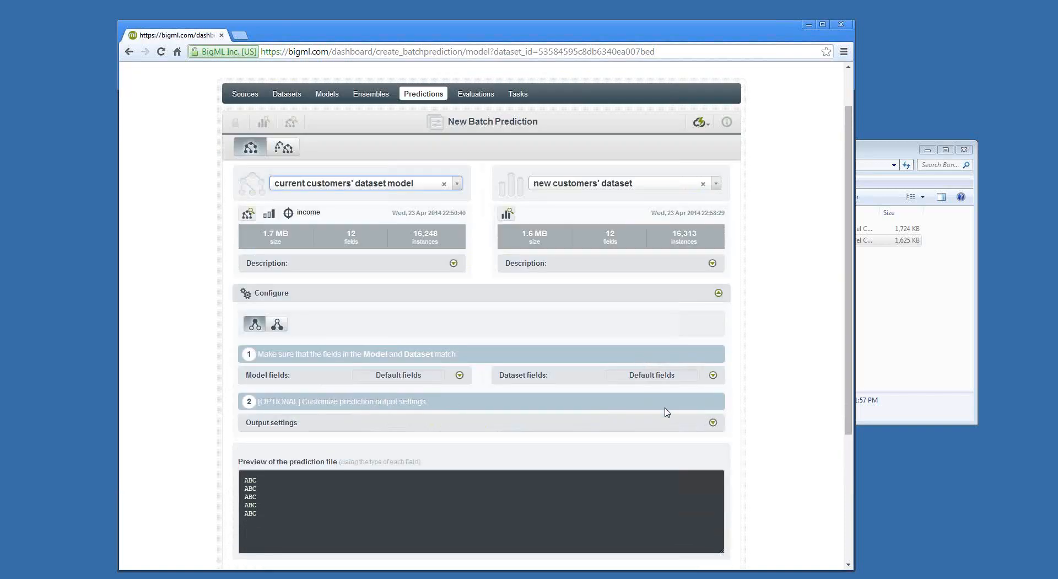
pyautogui.click(677, 423)
pyautogui.scroll(-1, 677, 425)
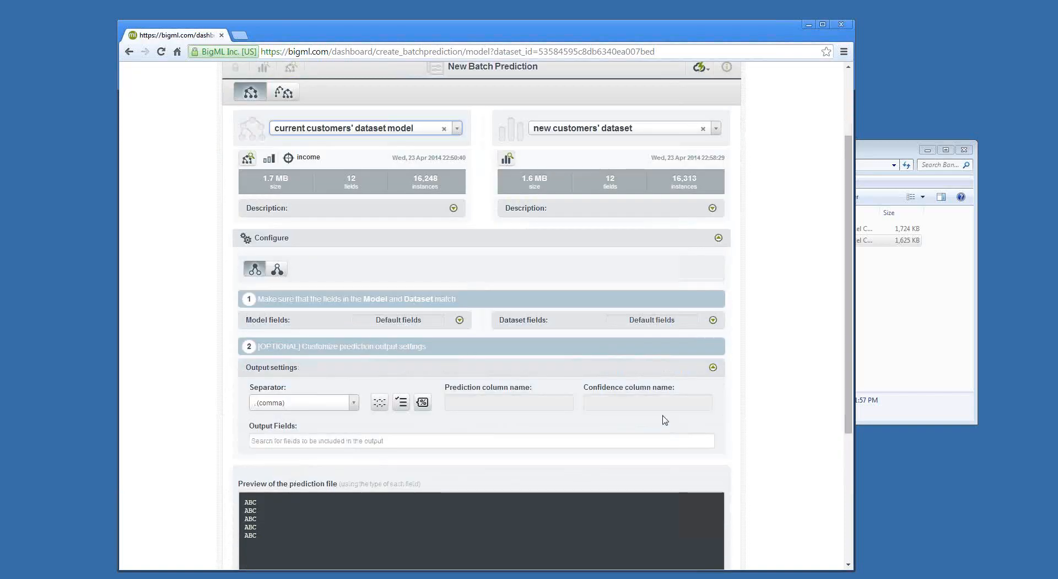
pyautogui.click(379, 406)
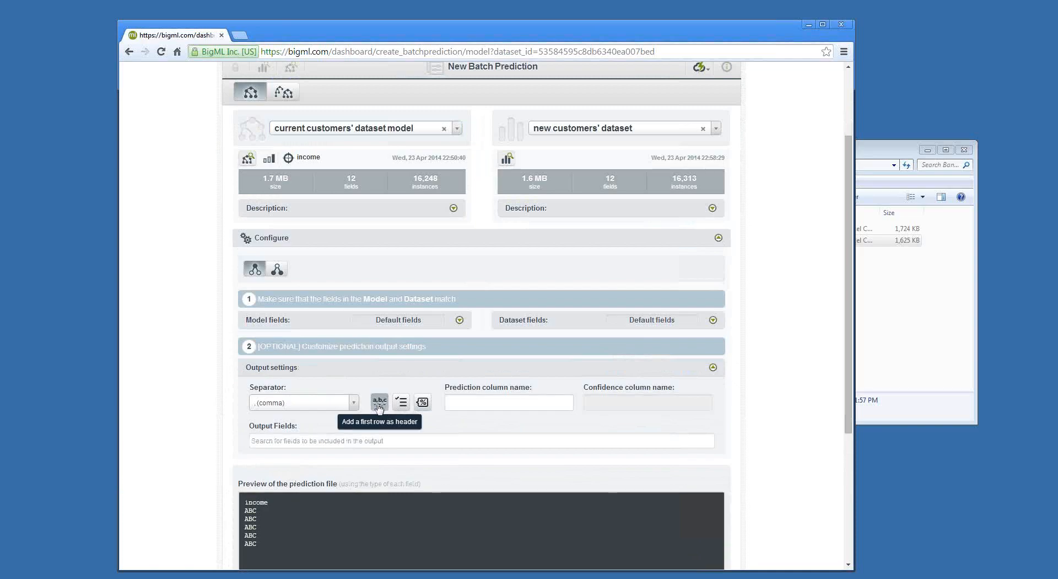
pyautogui.click(399, 404)
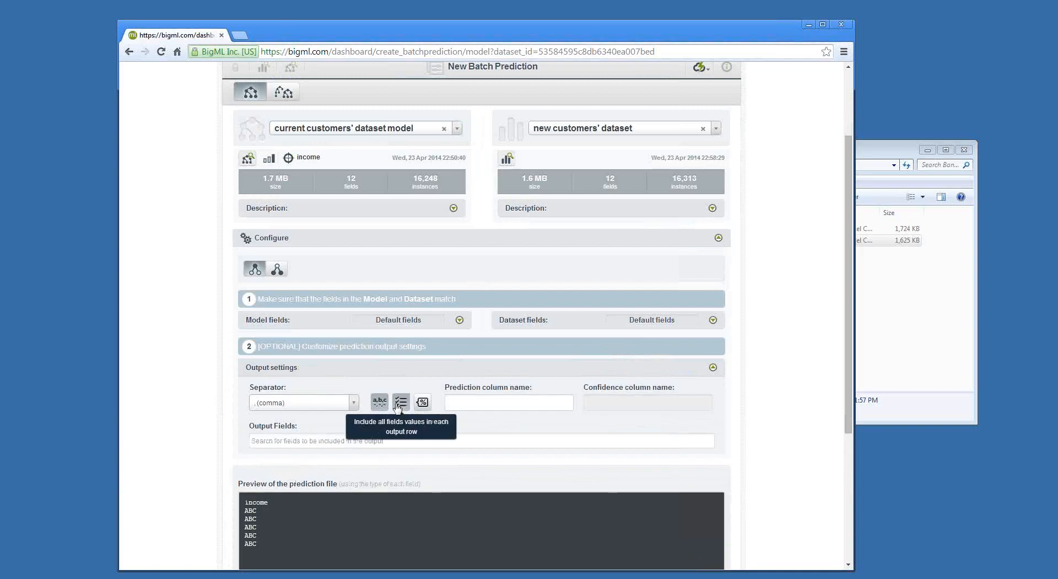
pyautogui.click(422, 402)
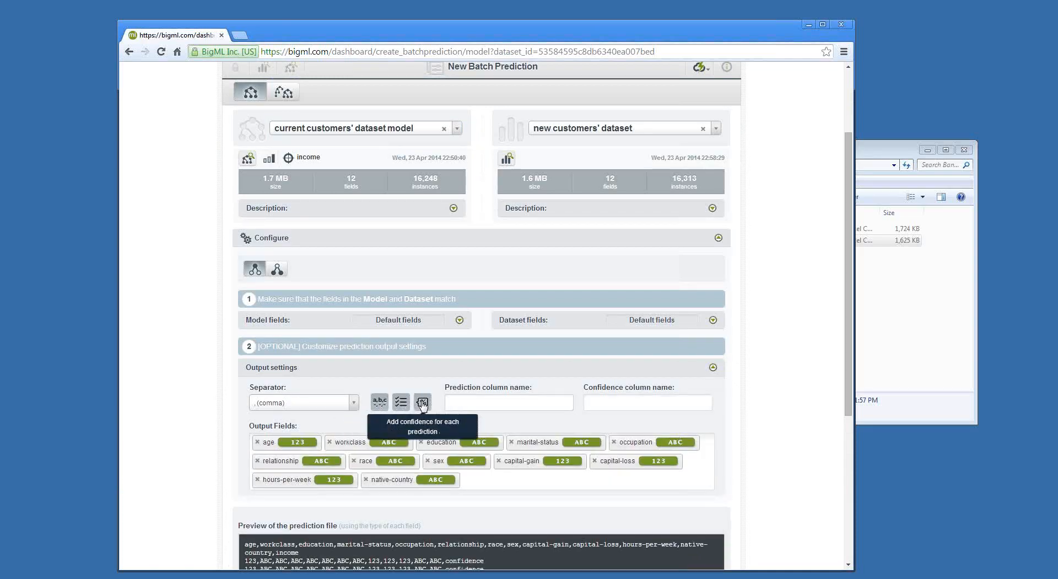
pyautogui.click(475, 401)
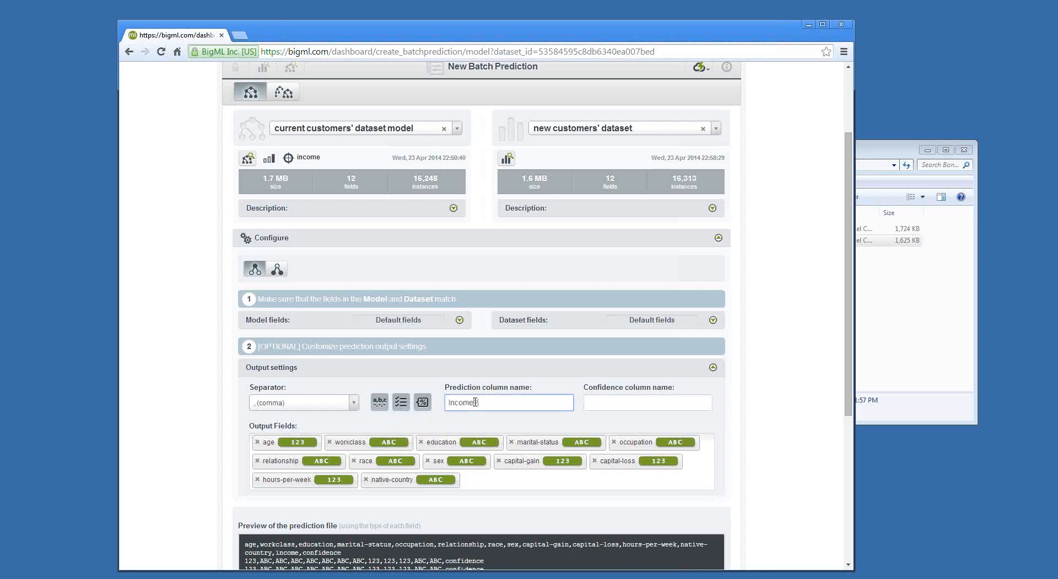
pyautogui.scroll(-3, 785, 397)
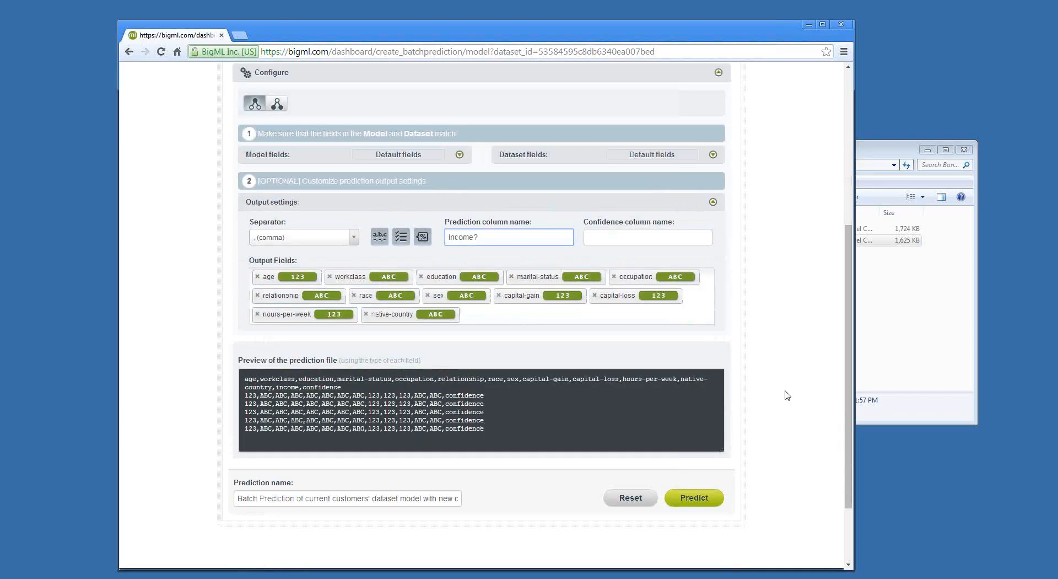
# Step: Run the batch prediction and open its downloaded CSV file in Excel
pyautogui.click(696, 499)
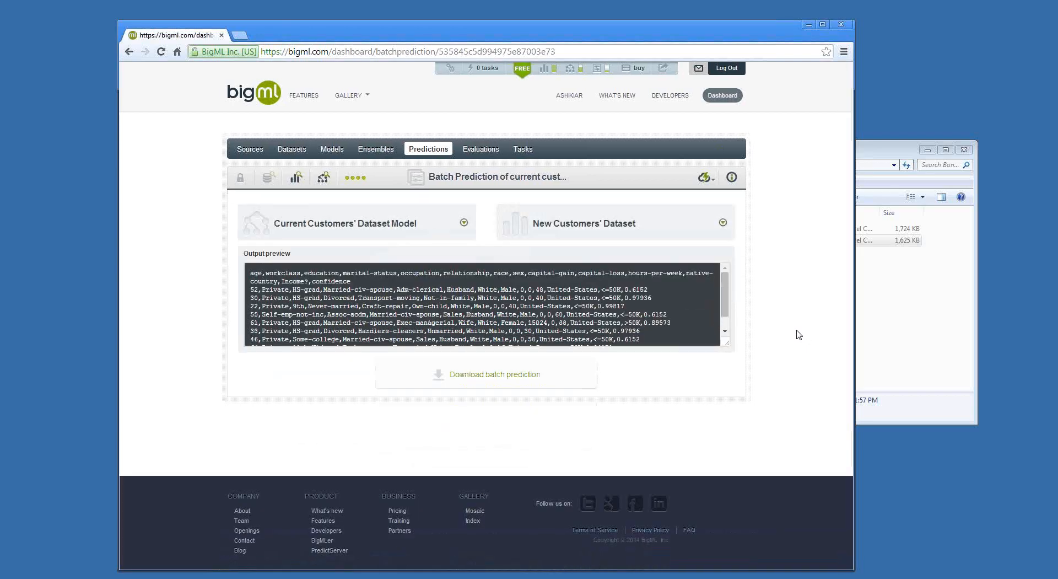
pyautogui.click(502, 376)
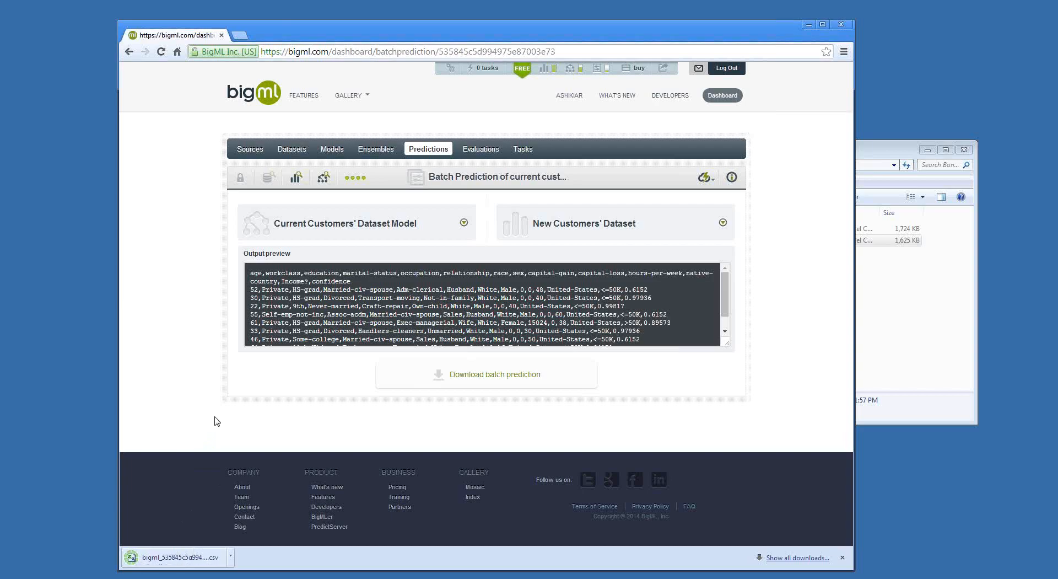
pyautogui.click(201, 557)
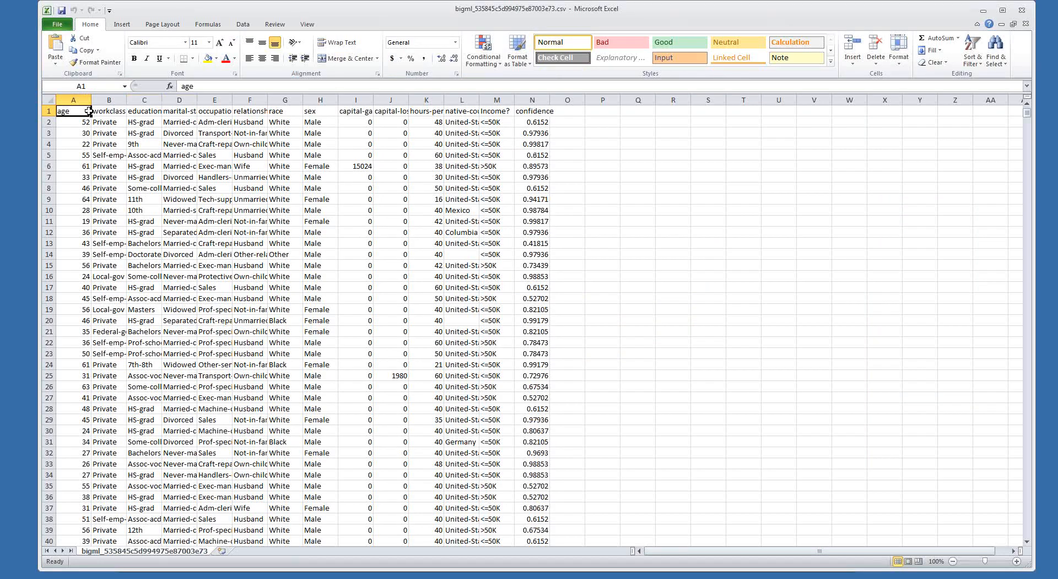
# Step: Add filters to the header row and filter the Income? column to show only >50K
pyautogui.click(49, 111)
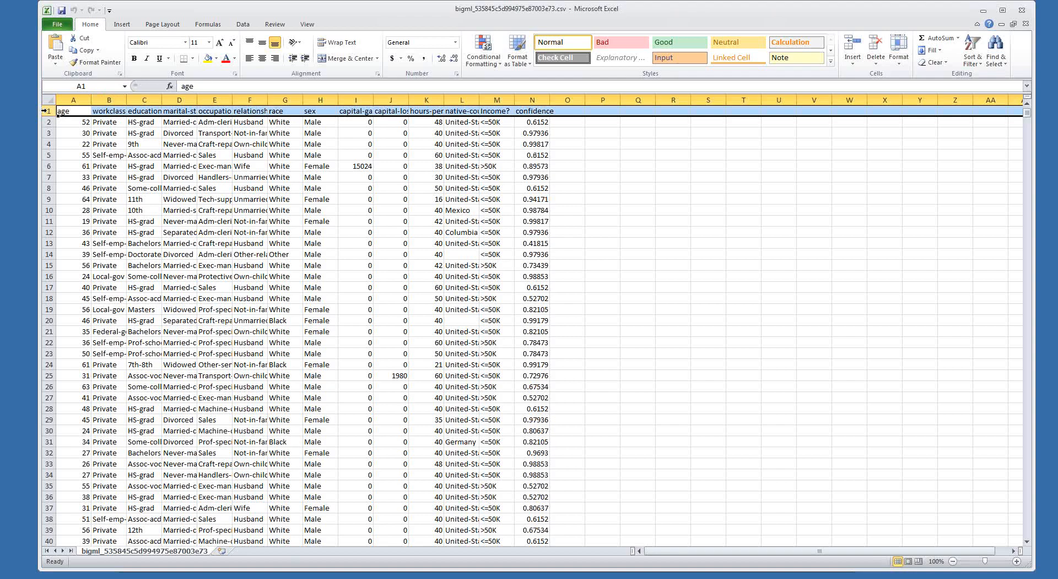
pyautogui.click(972, 55)
pyautogui.click(988, 113)
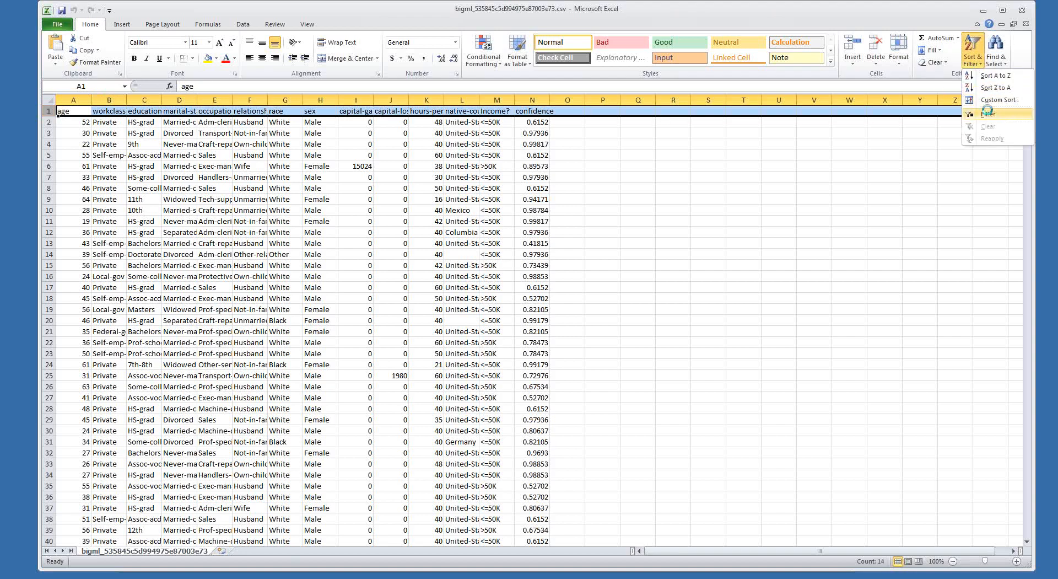
pyautogui.click(709, 212)
pyautogui.click(509, 110)
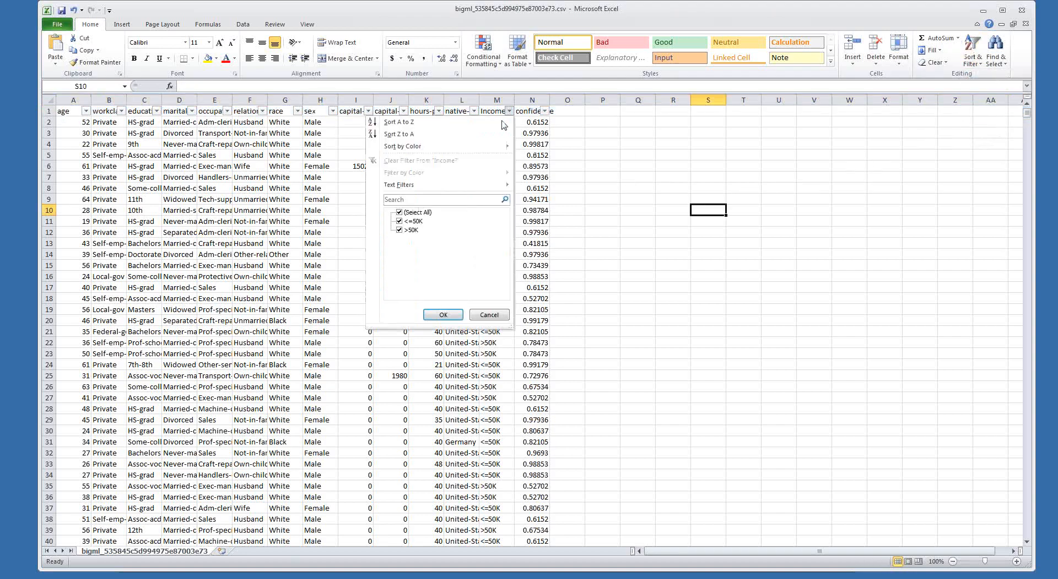
pyautogui.click(400, 221)
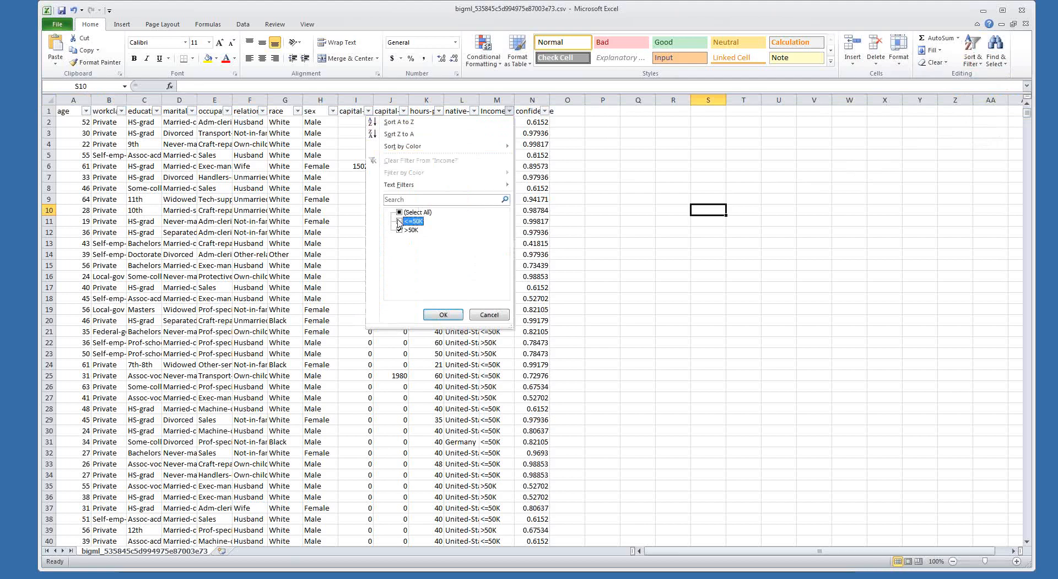
pyautogui.click(443, 313)
# Step: Filter the confidence column to values greater than or equal to .7
pyautogui.click(545, 112)
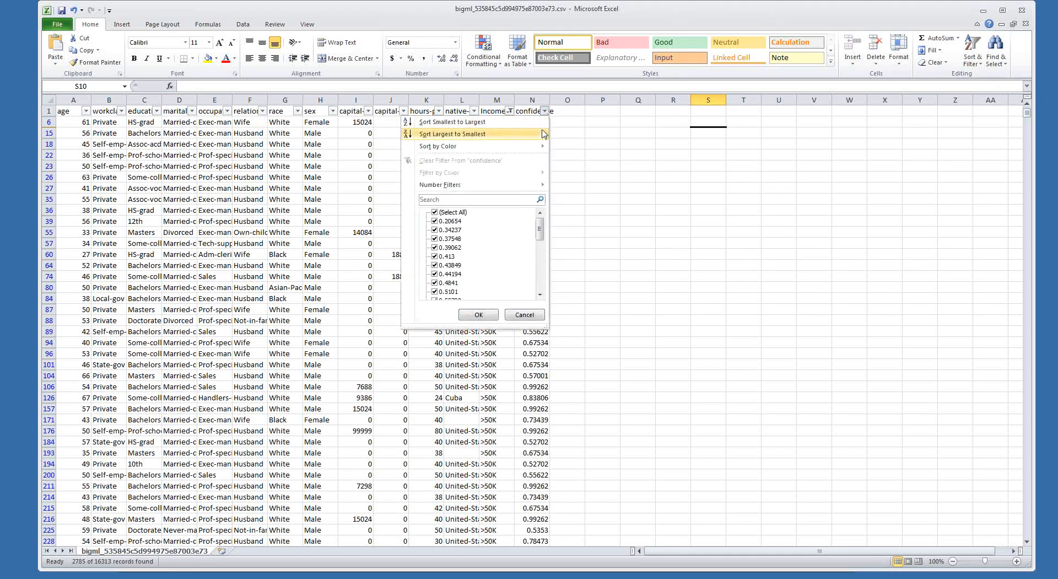
pyautogui.moveTo(524, 186)
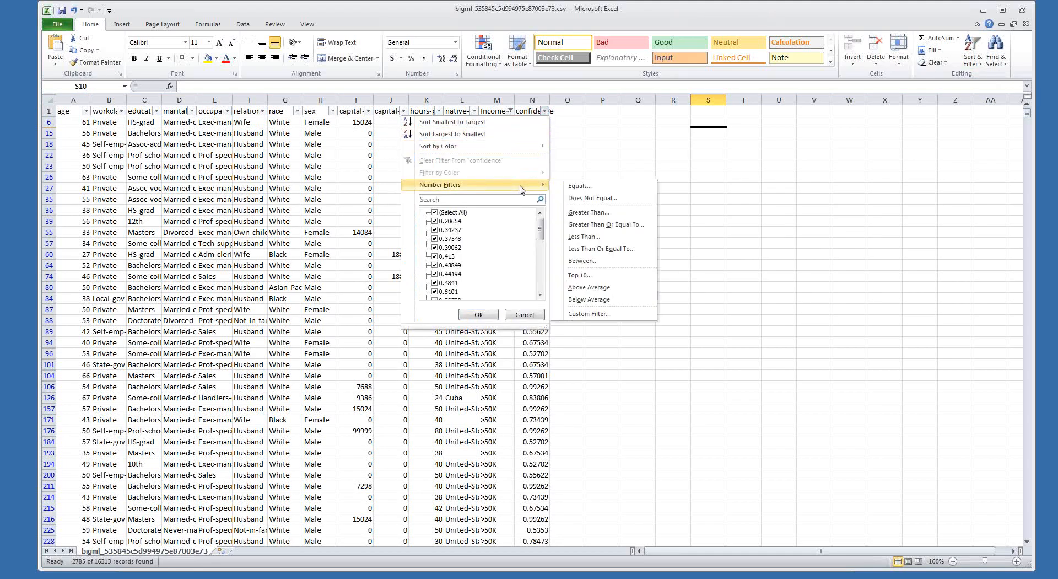
pyautogui.click(604, 225)
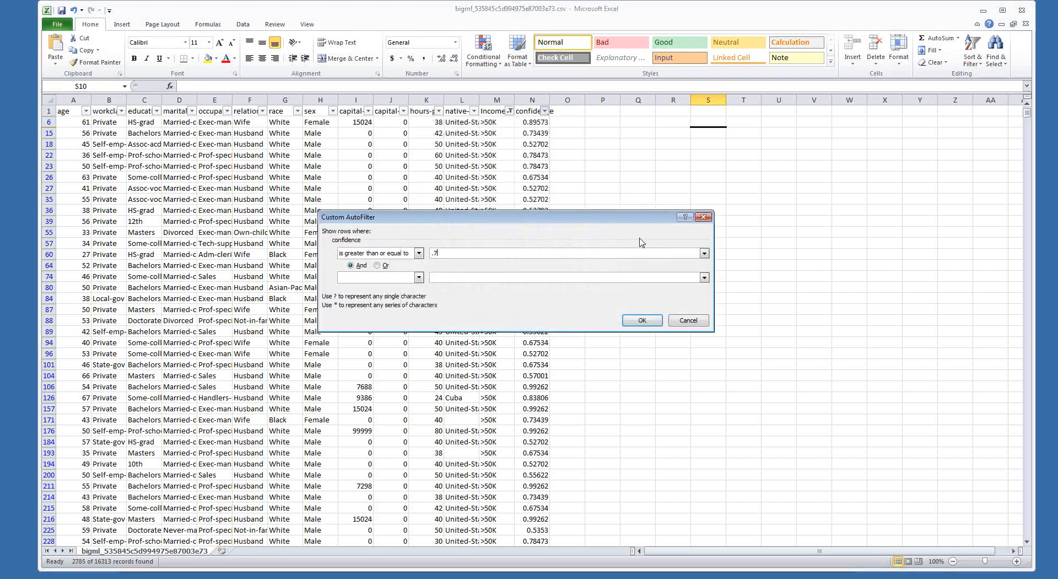
pyautogui.click(641, 320)
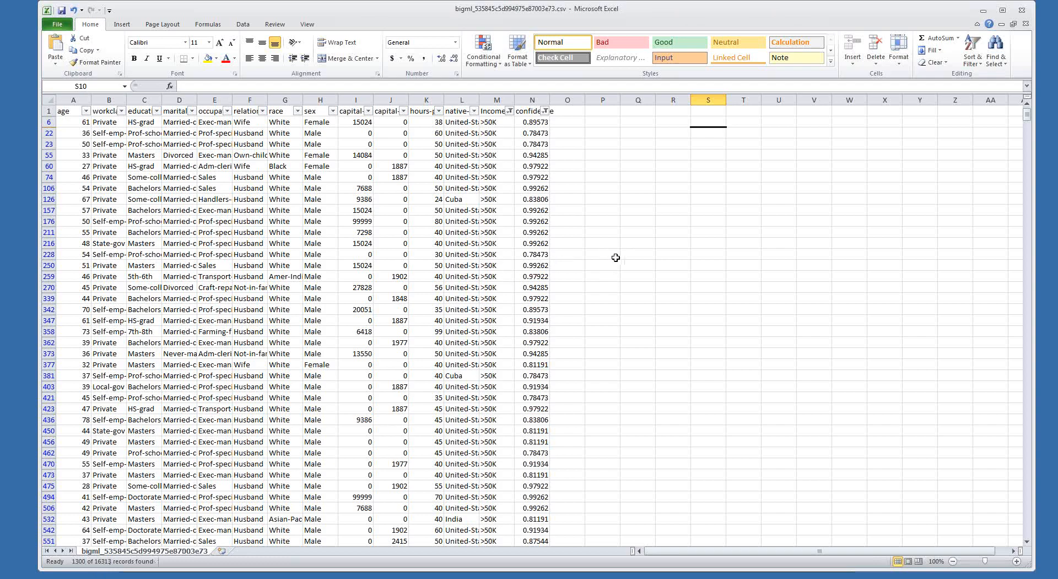
# Step: Minimize the Excel workbook and switch to BigML's list of data sources
pyautogui.click(983, 10)
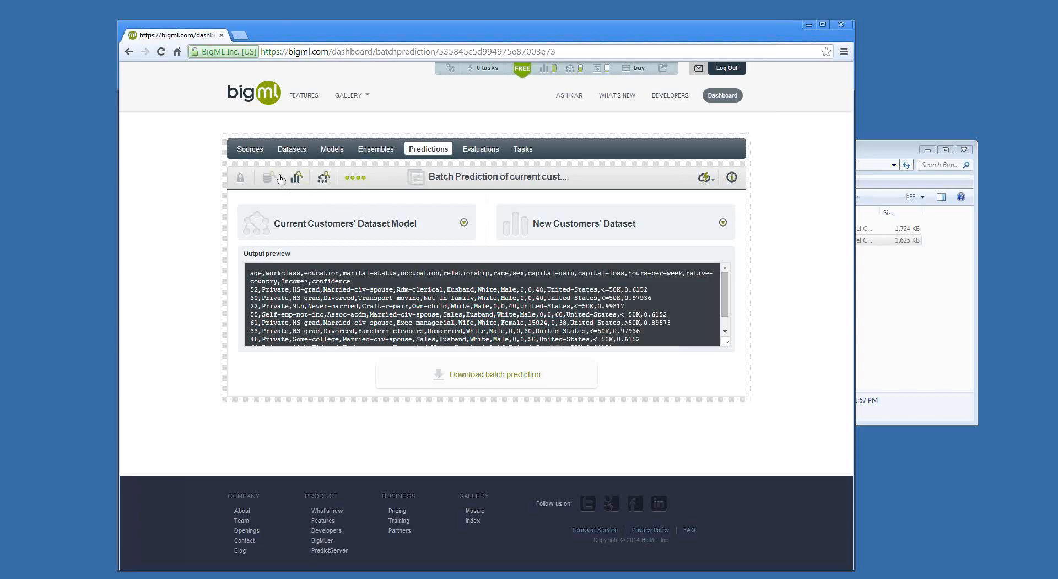
pyautogui.click(251, 150)
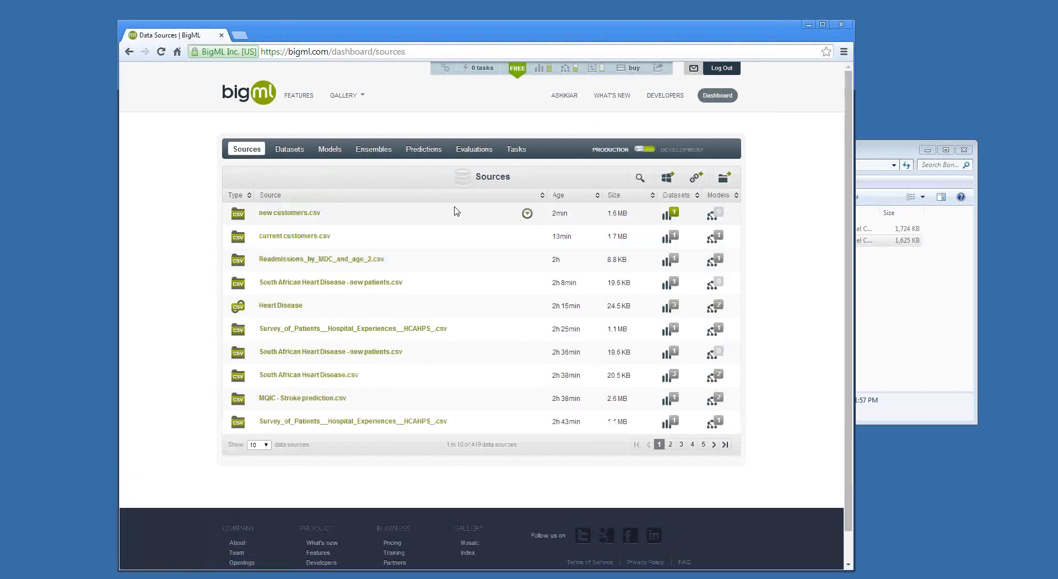